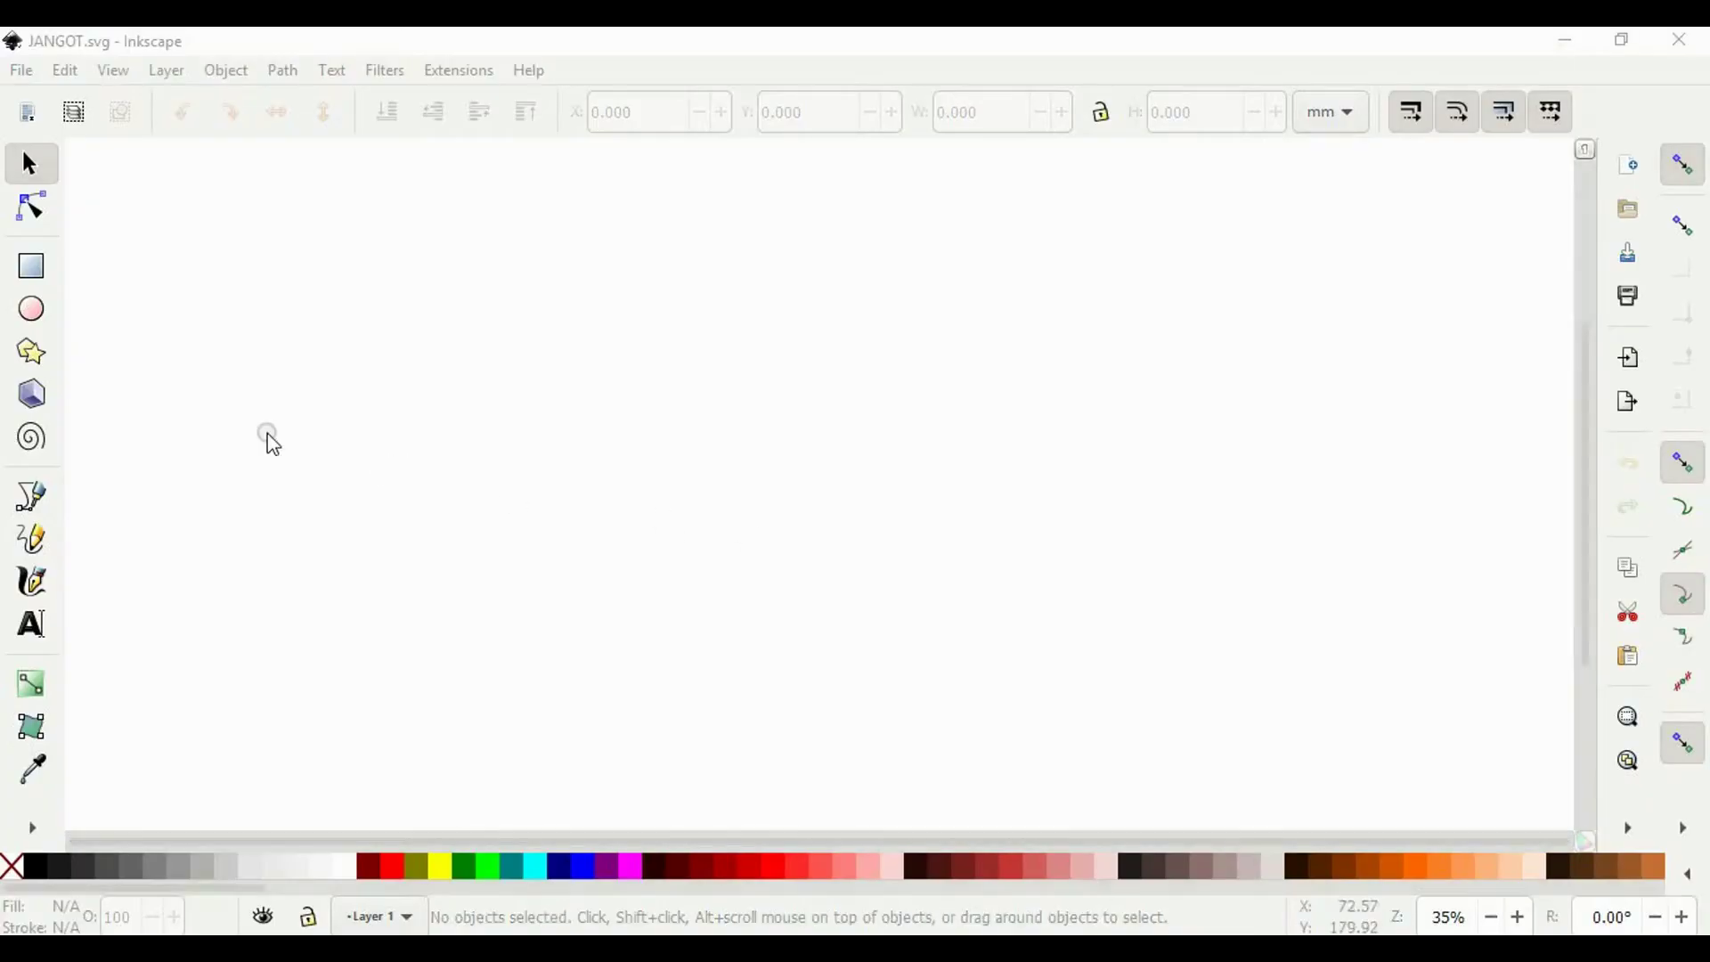
# Step: Draw a closed bird outline with the Bezier pen, from beak tip through head, tail and belly
pyautogui.click(35, 497)
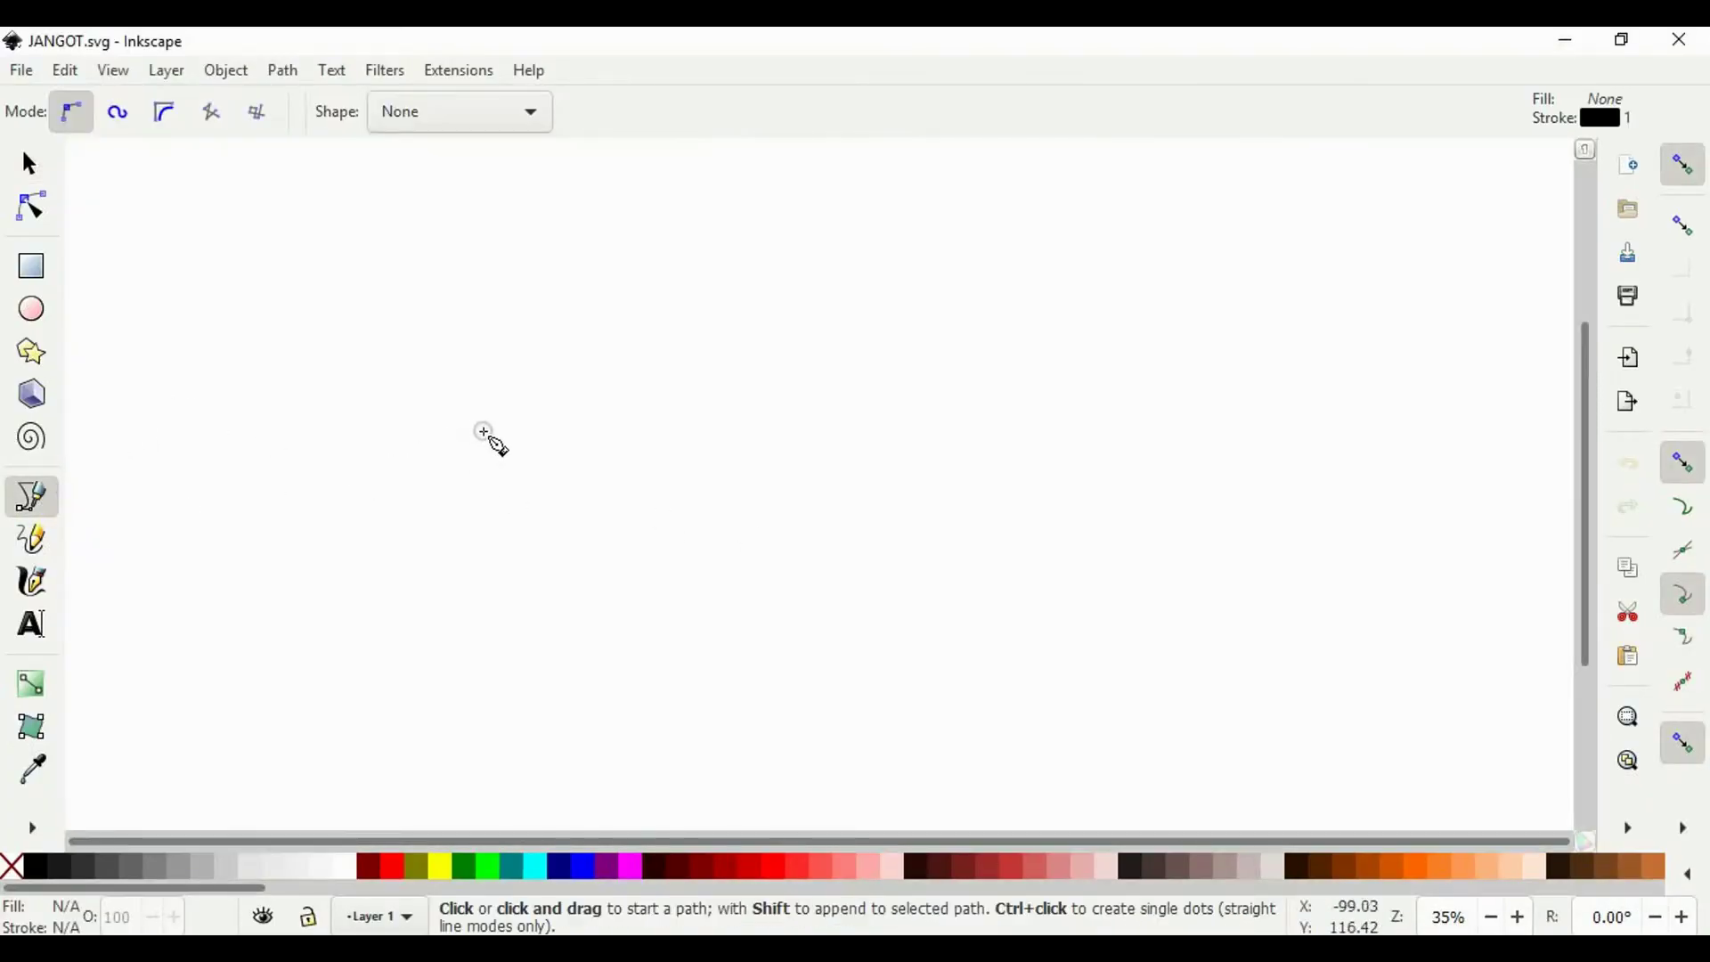
pyautogui.click(599, 340)
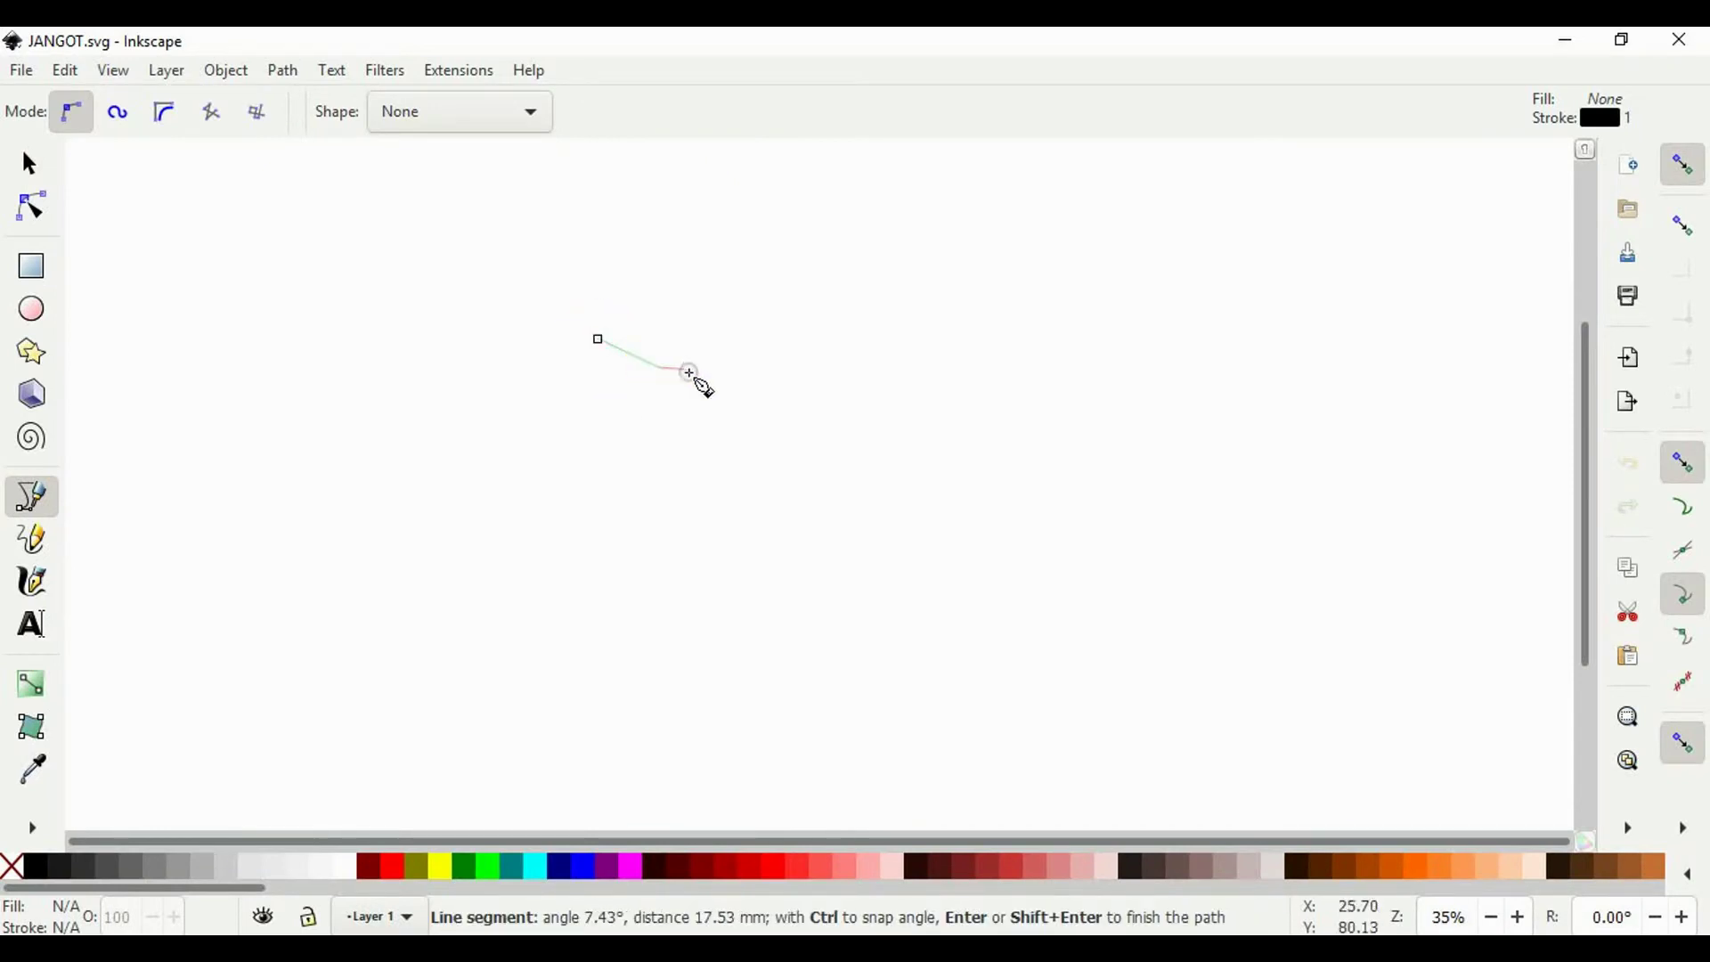
pyautogui.moveTo(678, 364); pyautogui.dragTo(712, 392)
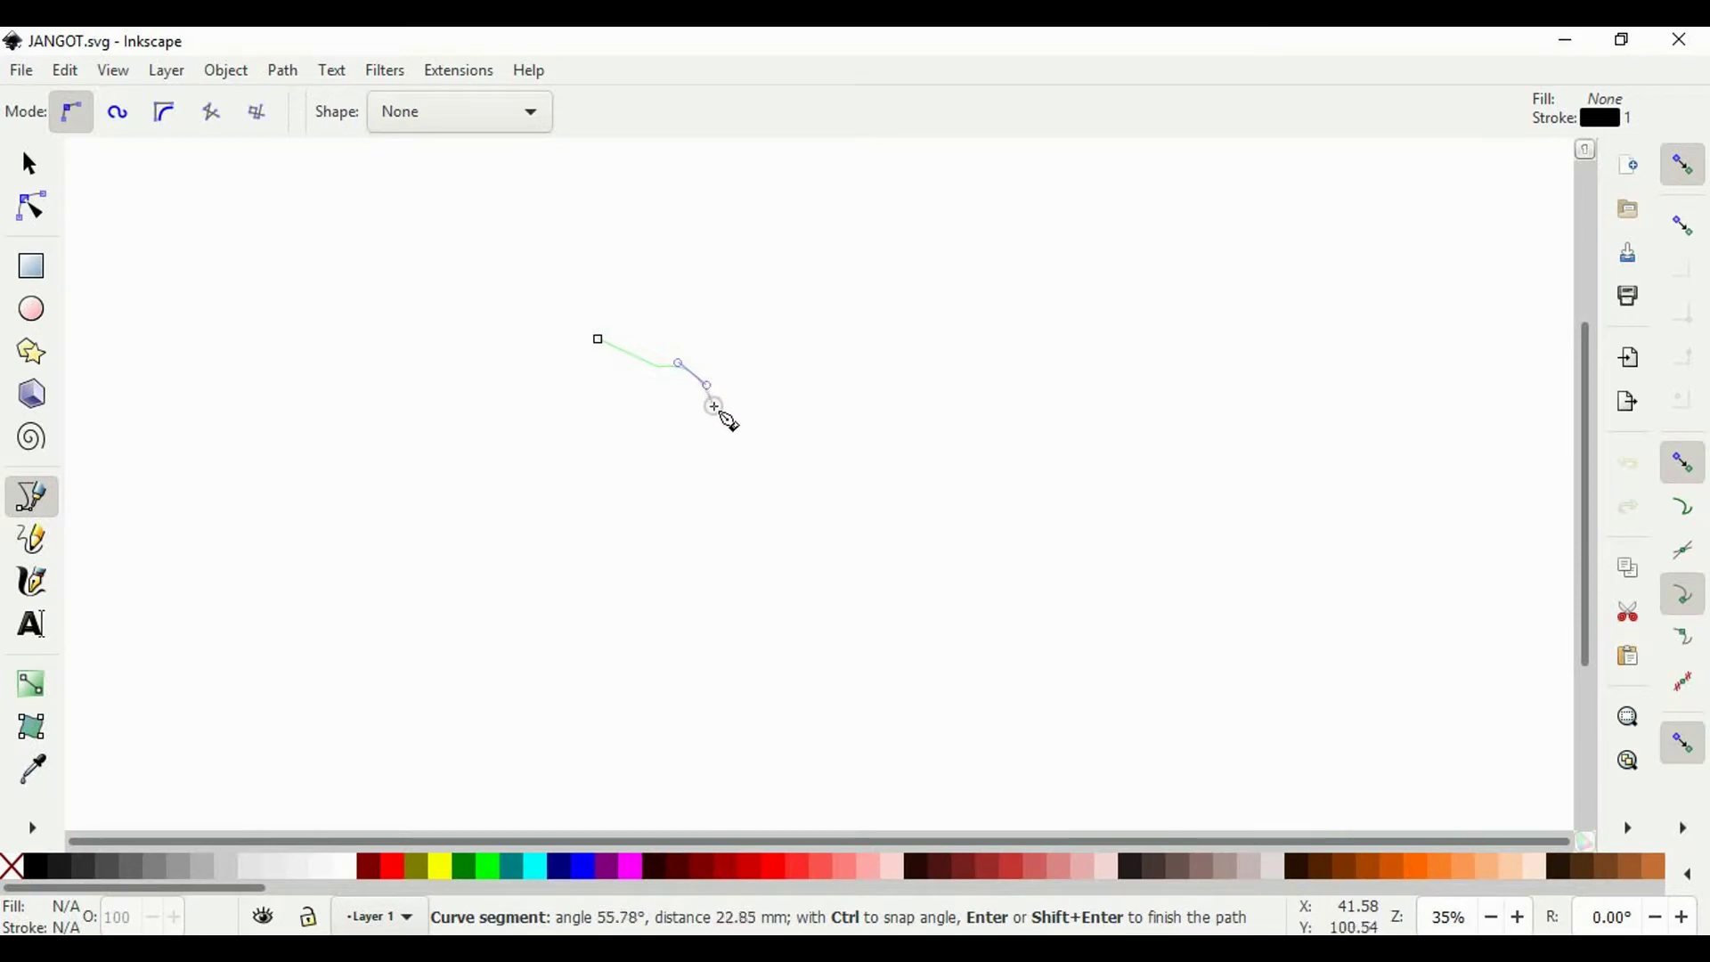
pyautogui.click(951, 496)
pyautogui.moveTo(804, 519); pyautogui.dragTo(748, 514)
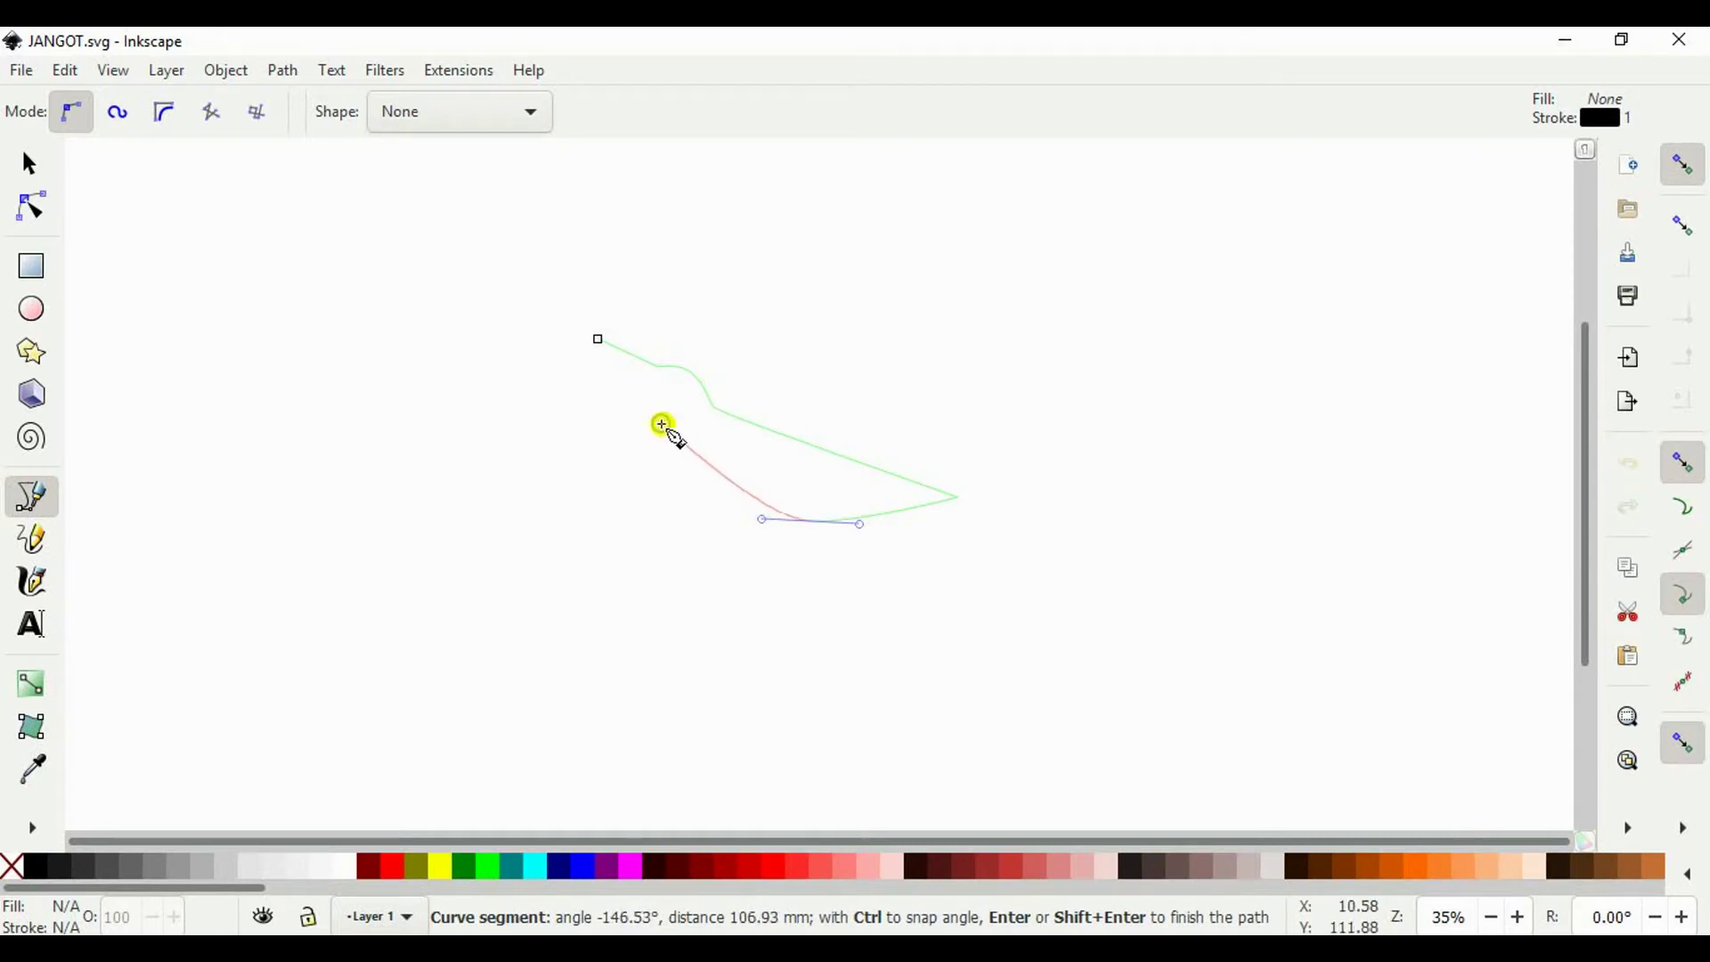
pyautogui.moveTo(662, 424); pyautogui.dragTo(646, 394)
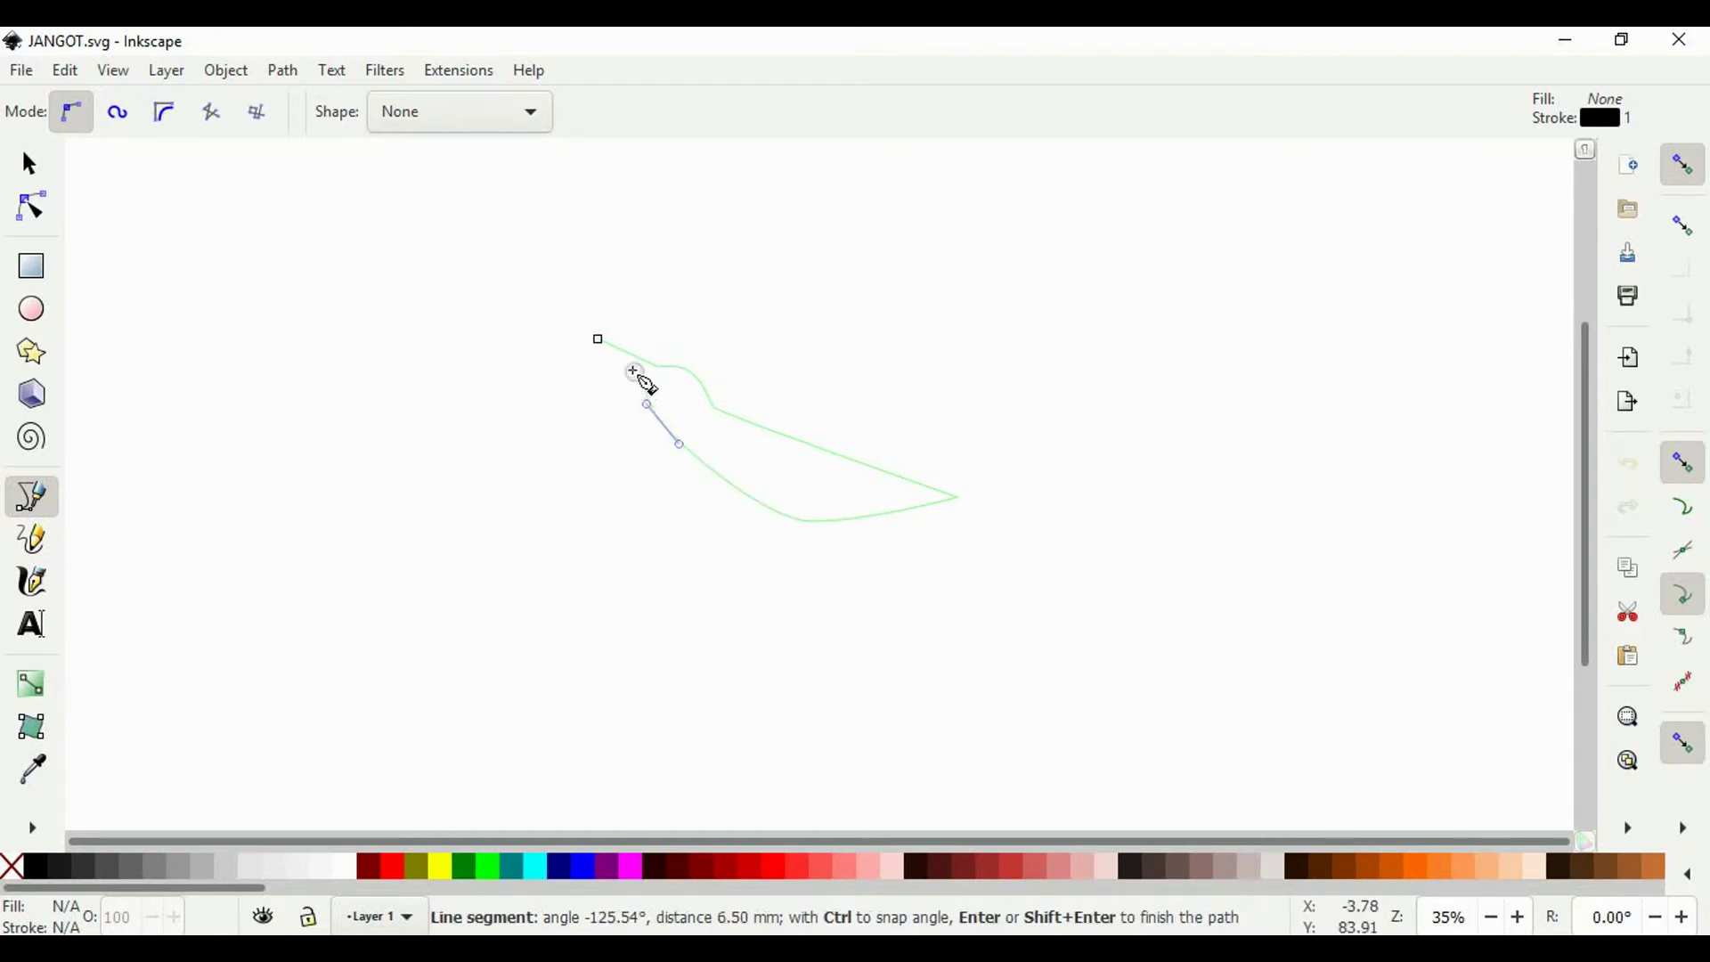
pyautogui.click(599, 339)
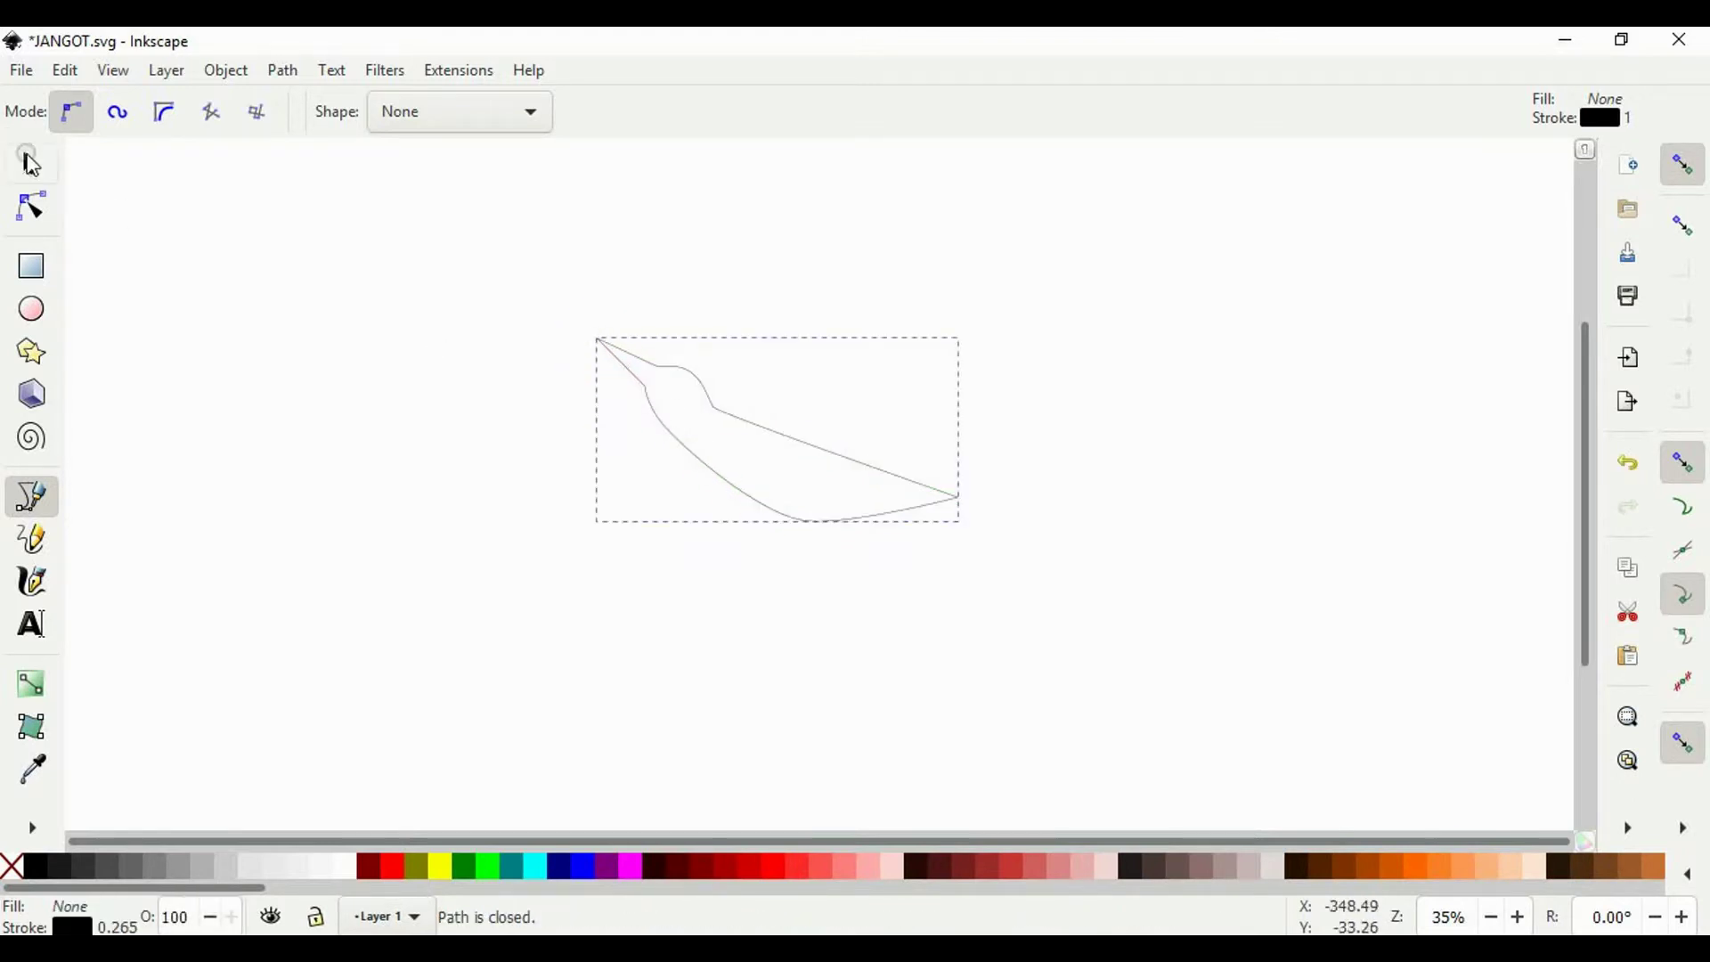
# Step: Refine the outline's bottom belly node into a smooth rounded curve
pyautogui.click(32, 163)
pyautogui.doubleClick(813, 449)
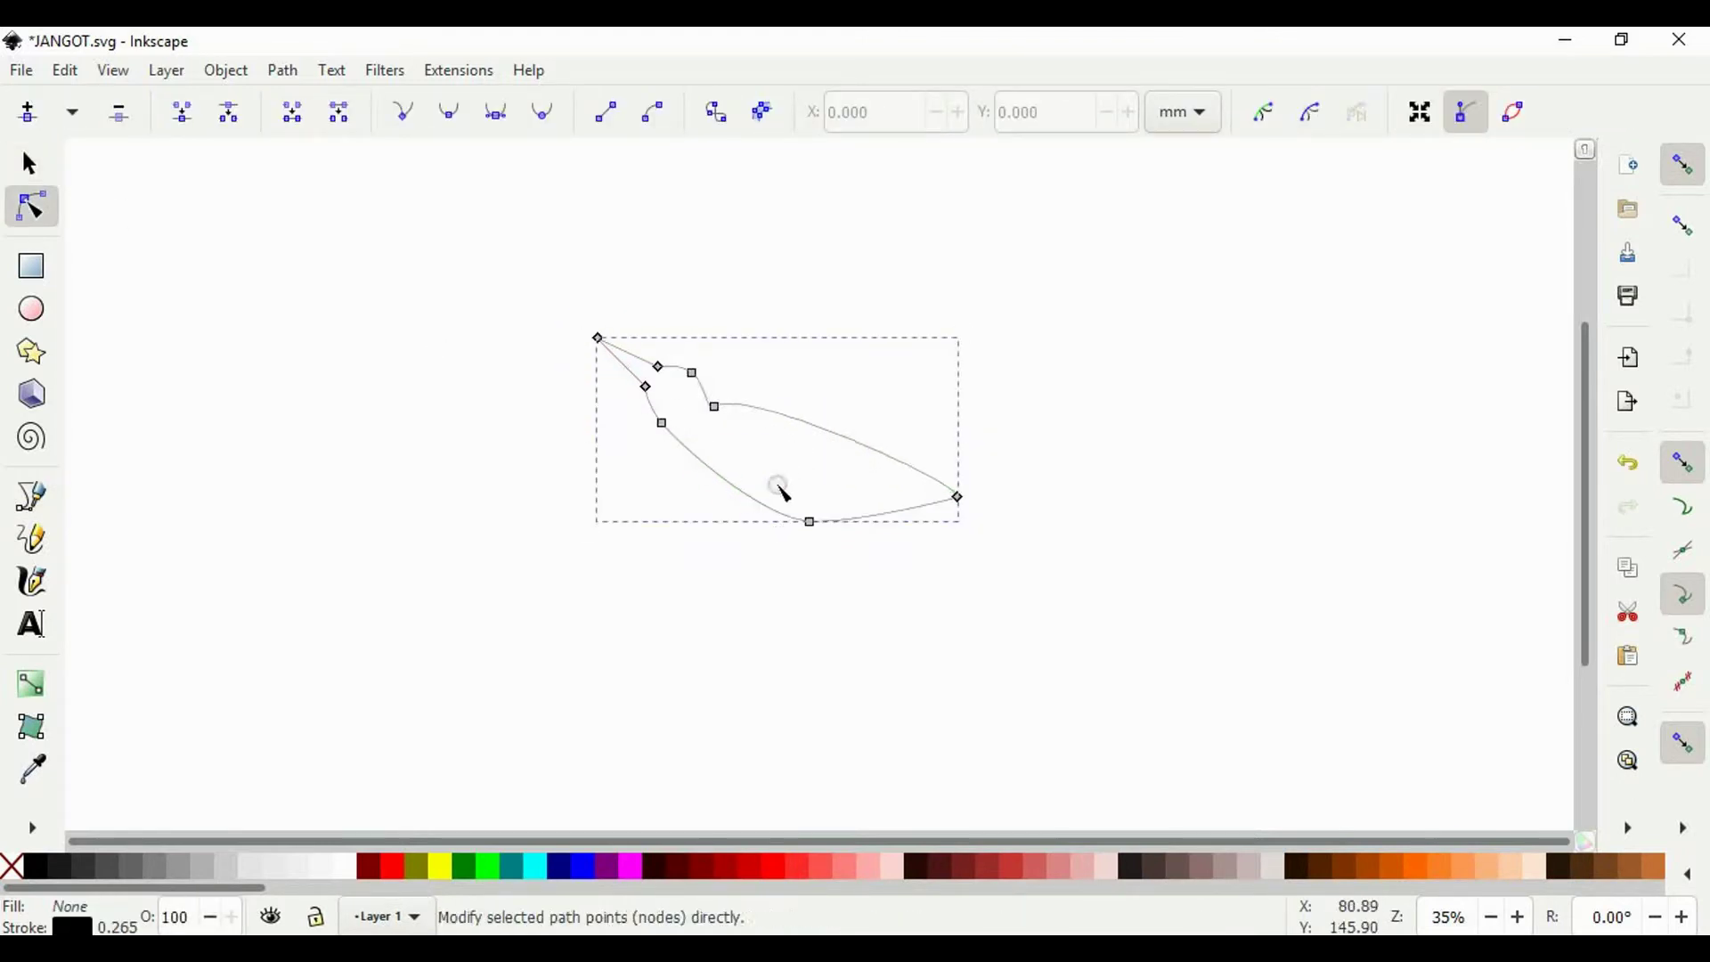
pyautogui.moveTo(803, 521)
pyautogui.mouseDown()
pyautogui.moveTo(833, 543)
pyautogui.moveTo(823, 522)
pyautogui.moveTo(898, 525)
pyautogui.moveTo(791, 519)
pyautogui.mouseUp()
pyautogui.hotkey('ctrl', 'z')
pyautogui.click(901, 533)
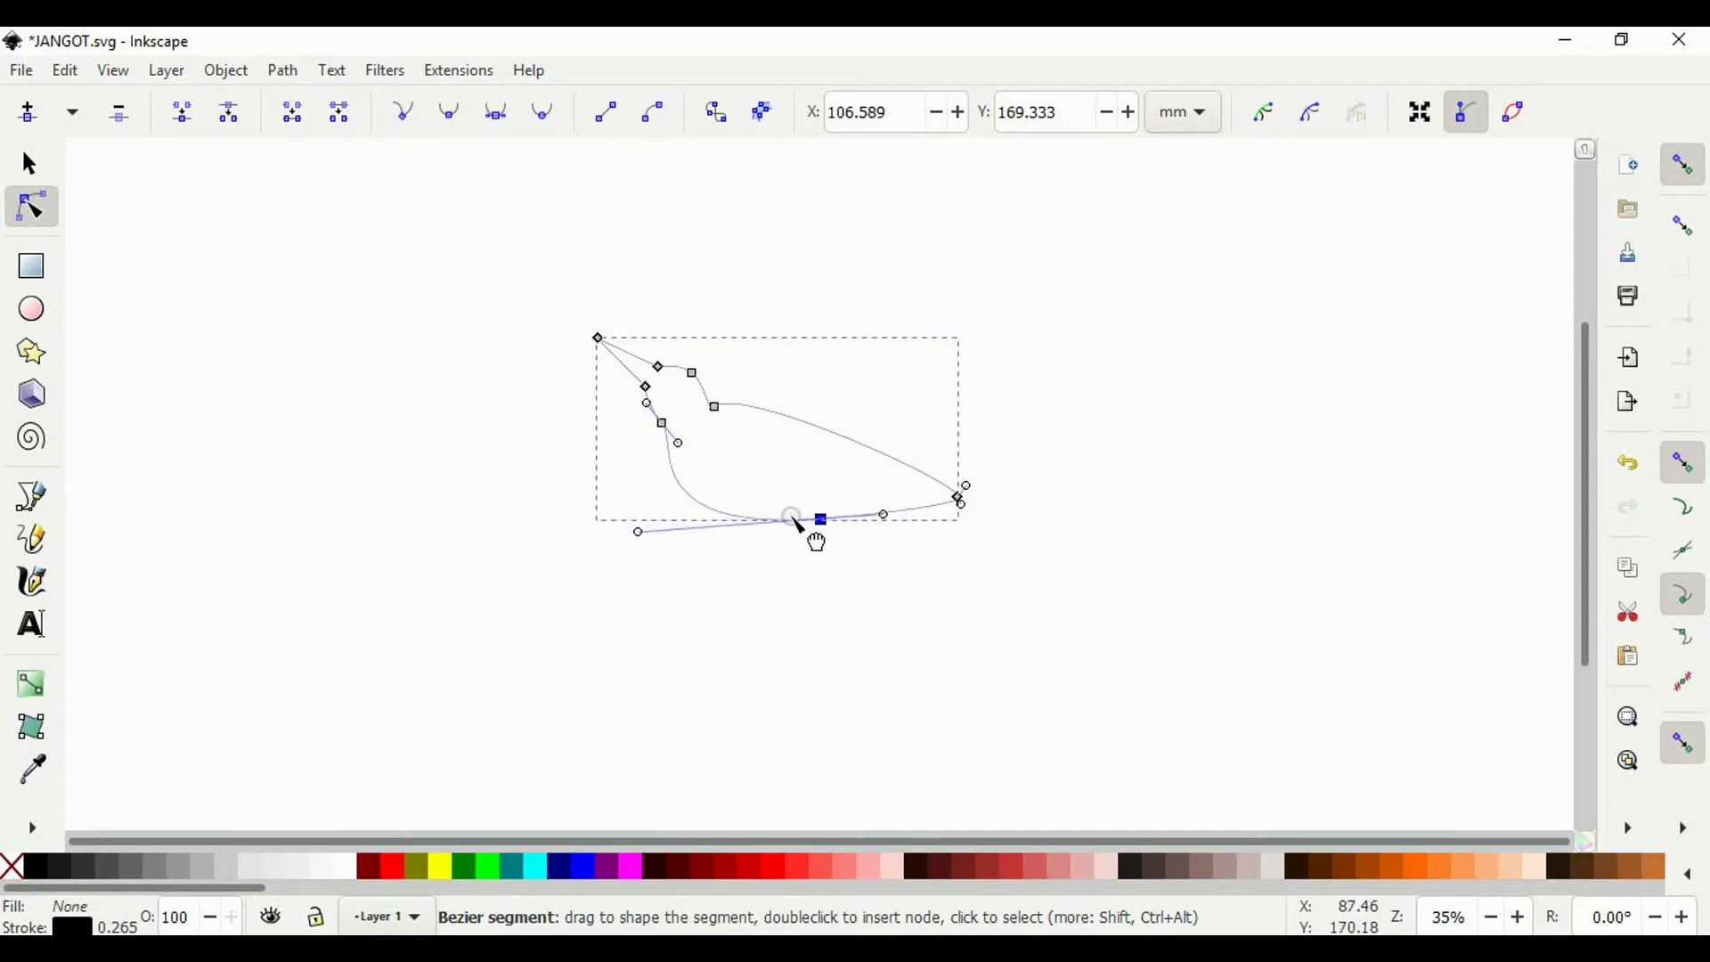
pyautogui.click(29, 164)
# Step: Draw a closed pointed wing shape extending from the belly toward the lower right
pyautogui.click(383, 393)
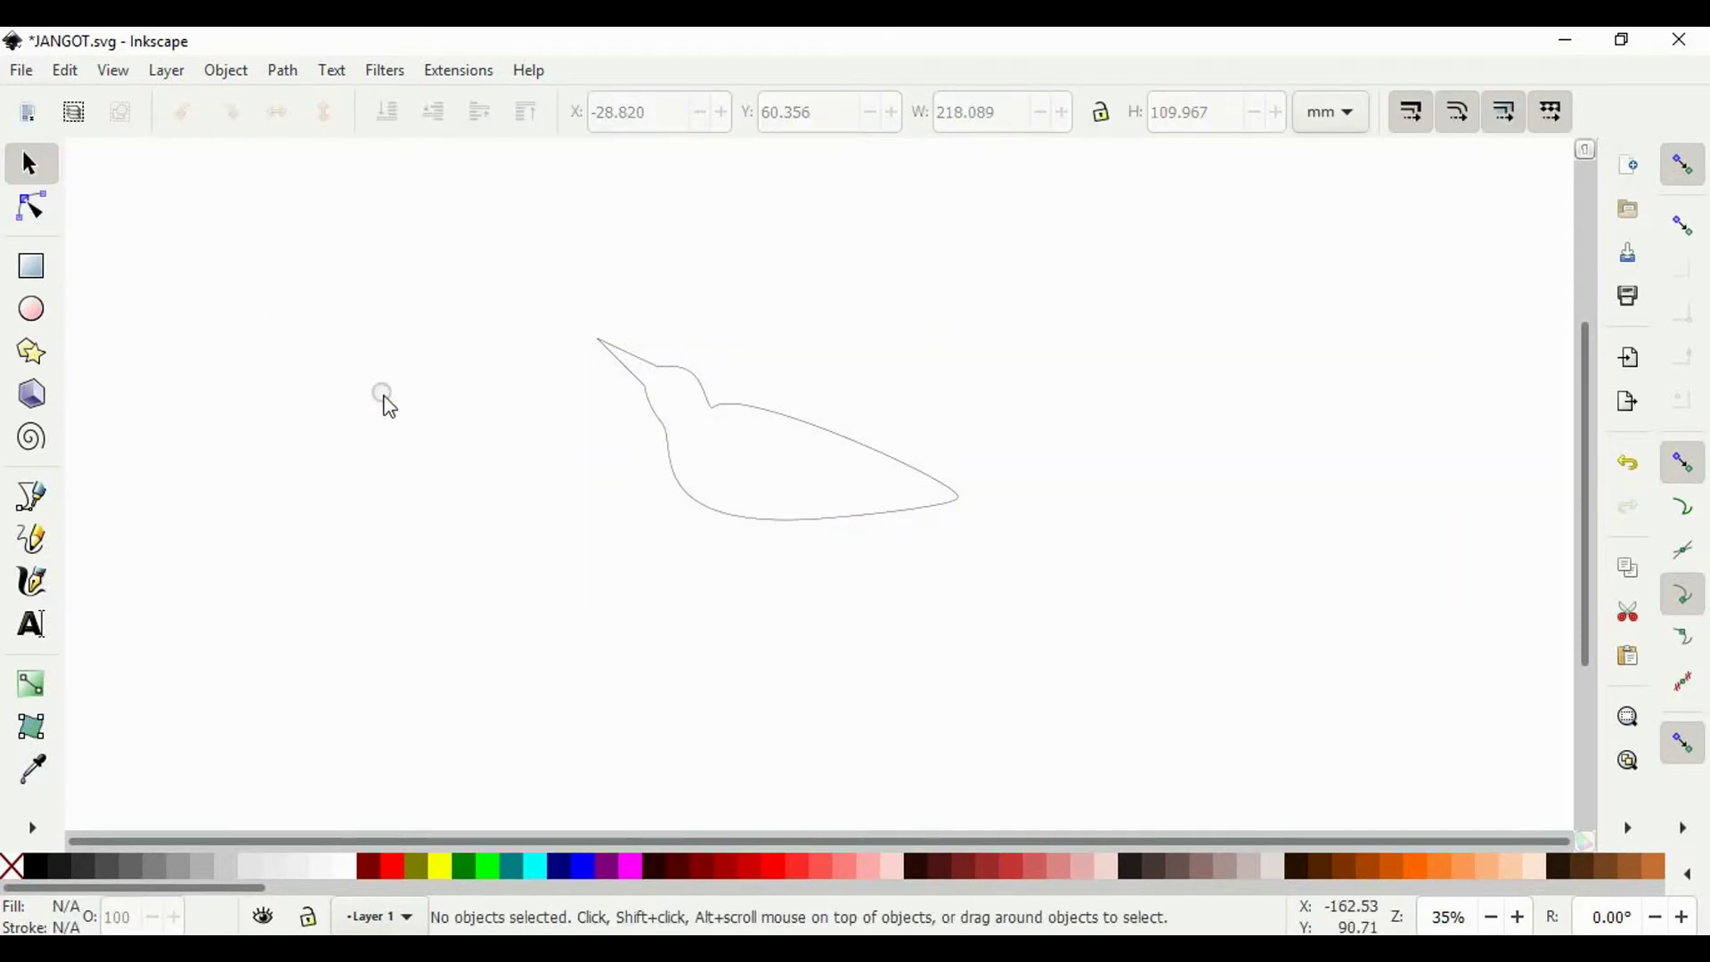
pyautogui.click(33, 496)
pyautogui.click(810, 514)
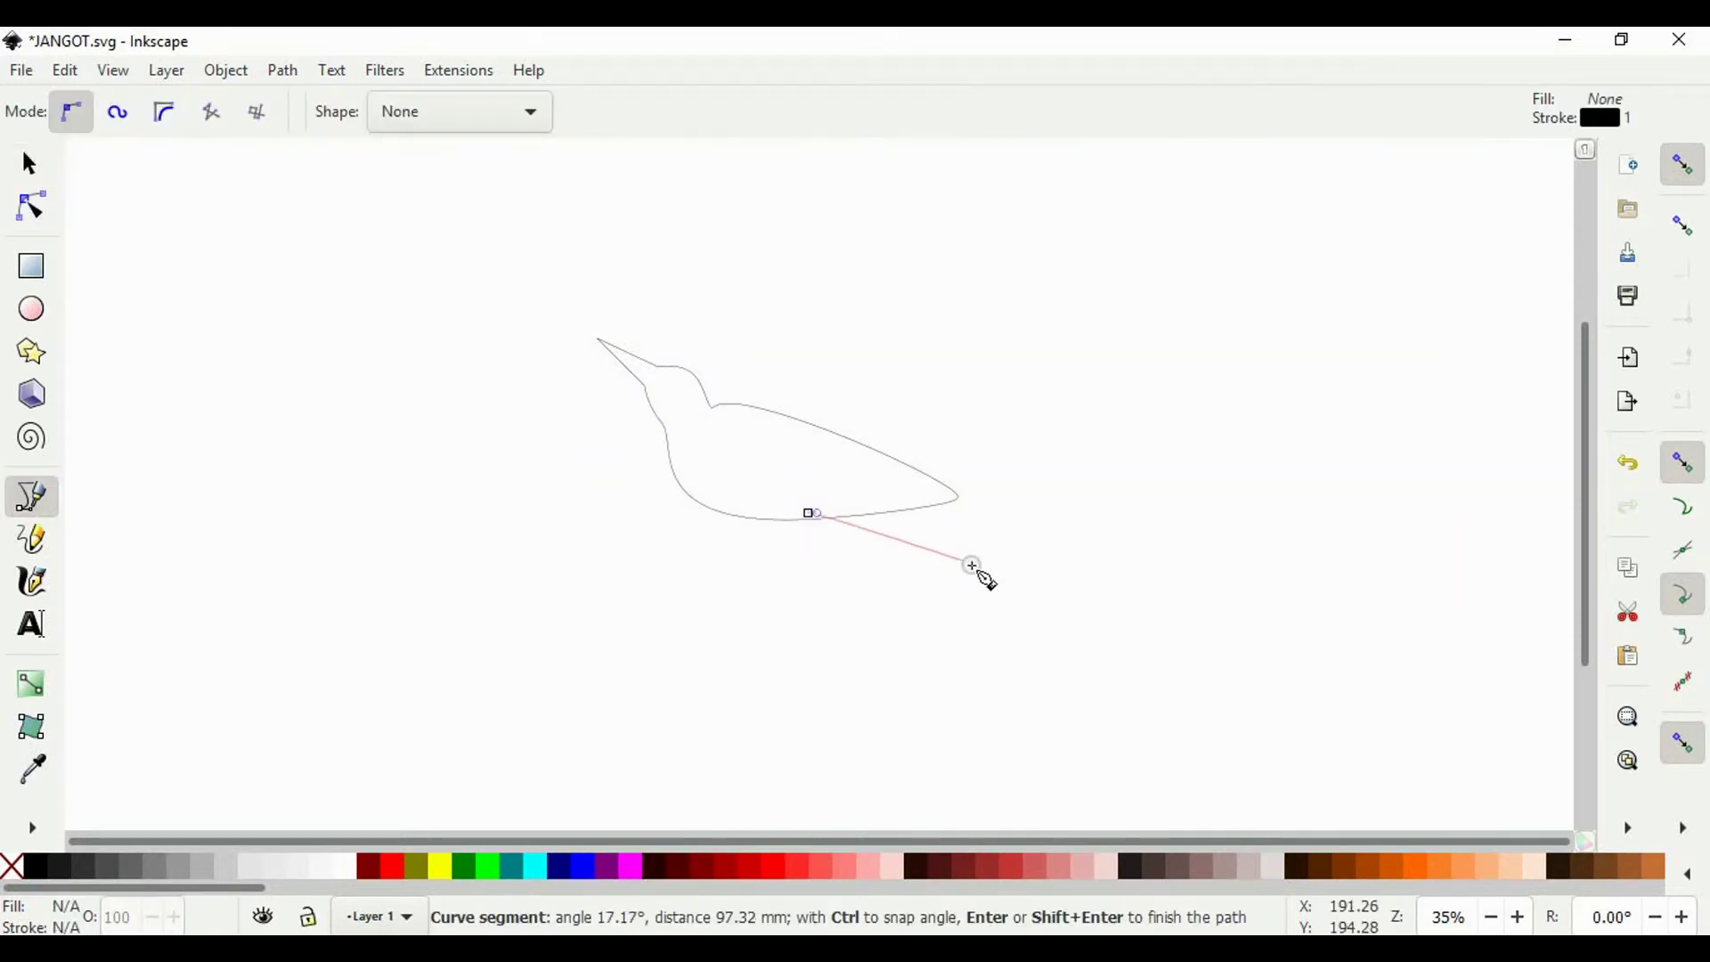
pyautogui.click(1047, 572)
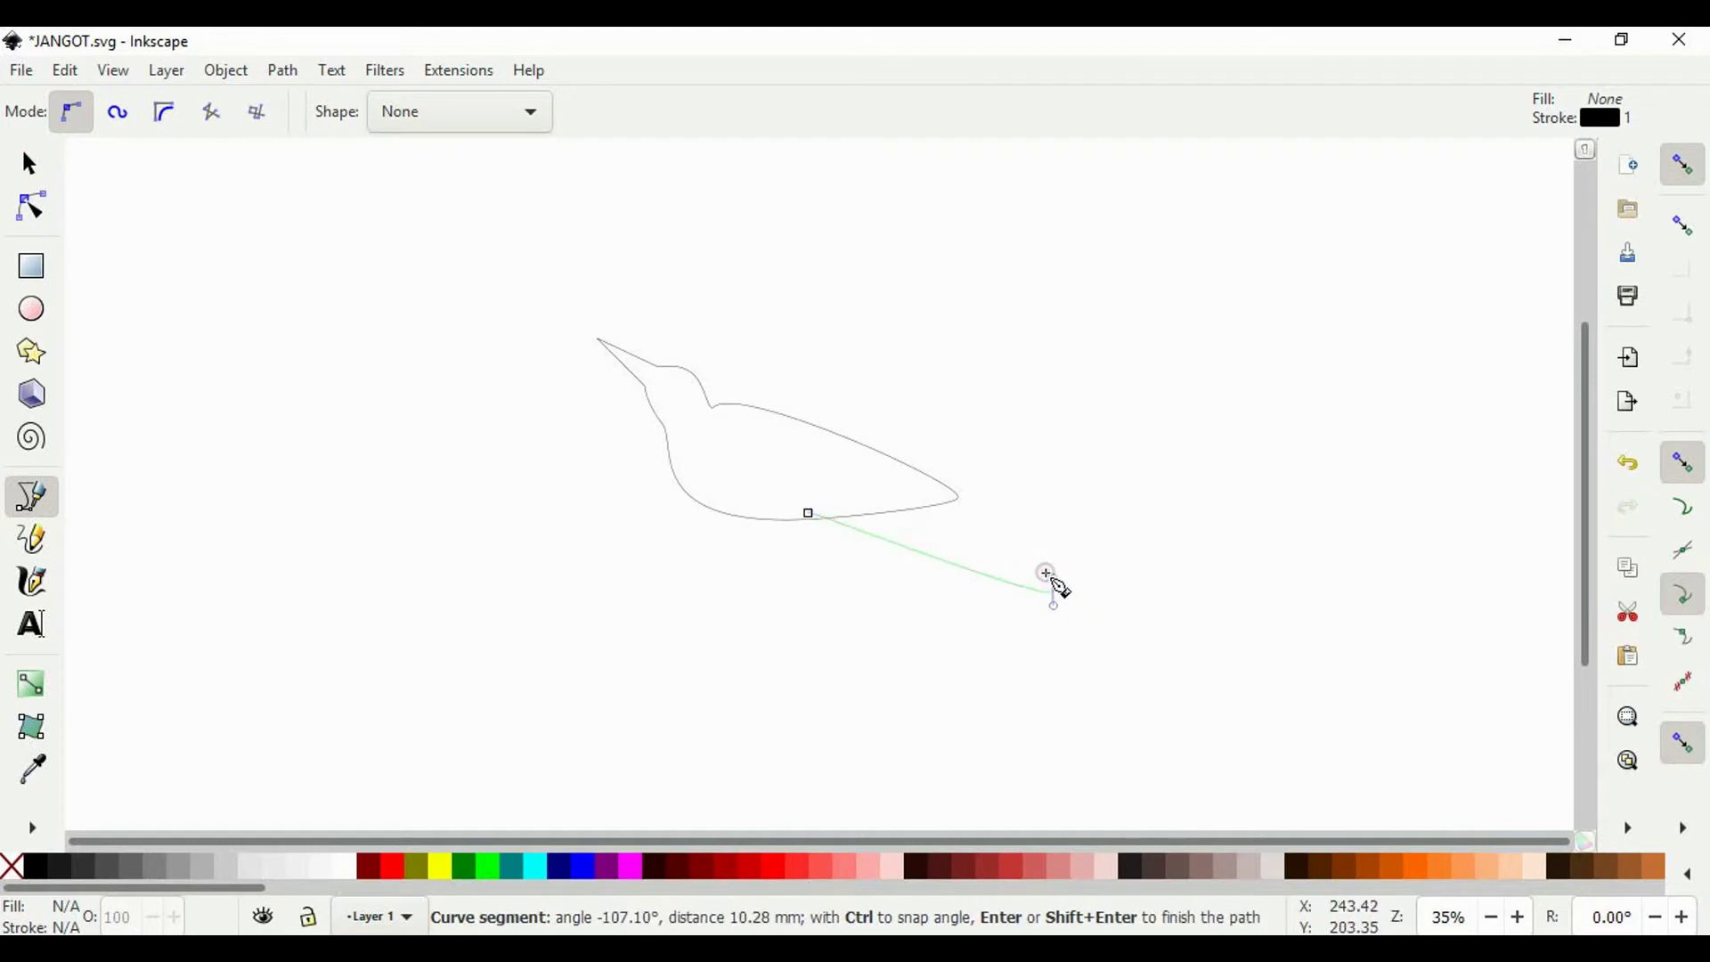
pyautogui.click(891, 492)
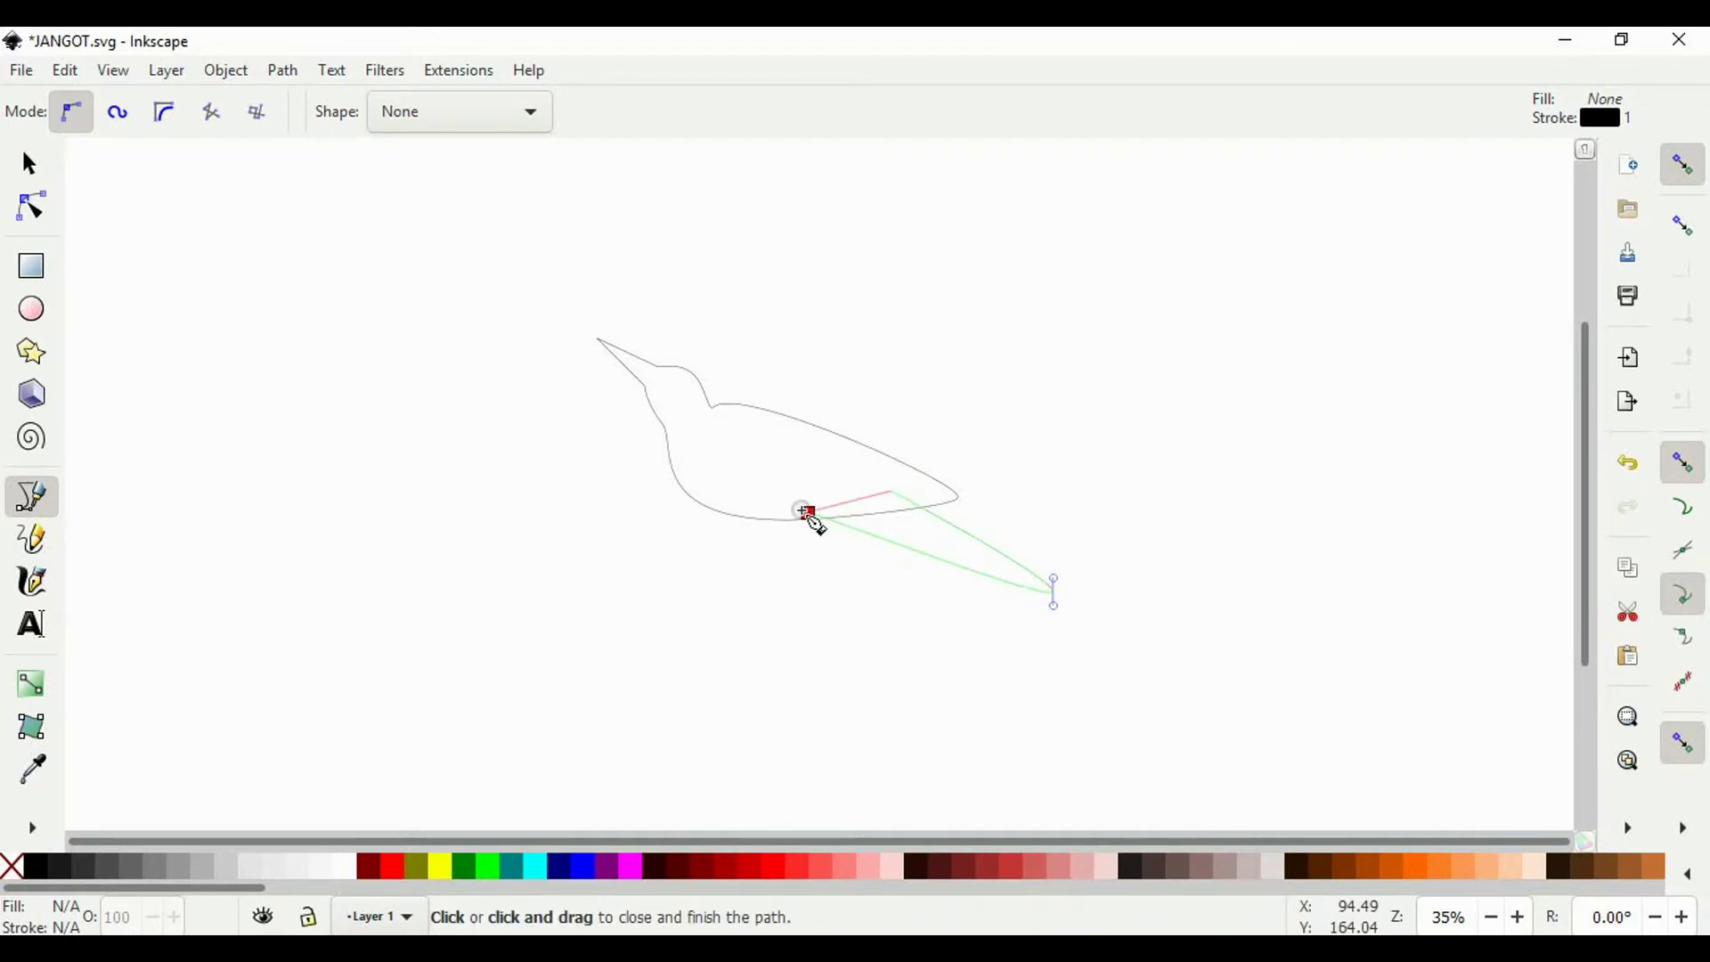
pyautogui.click(805, 511)
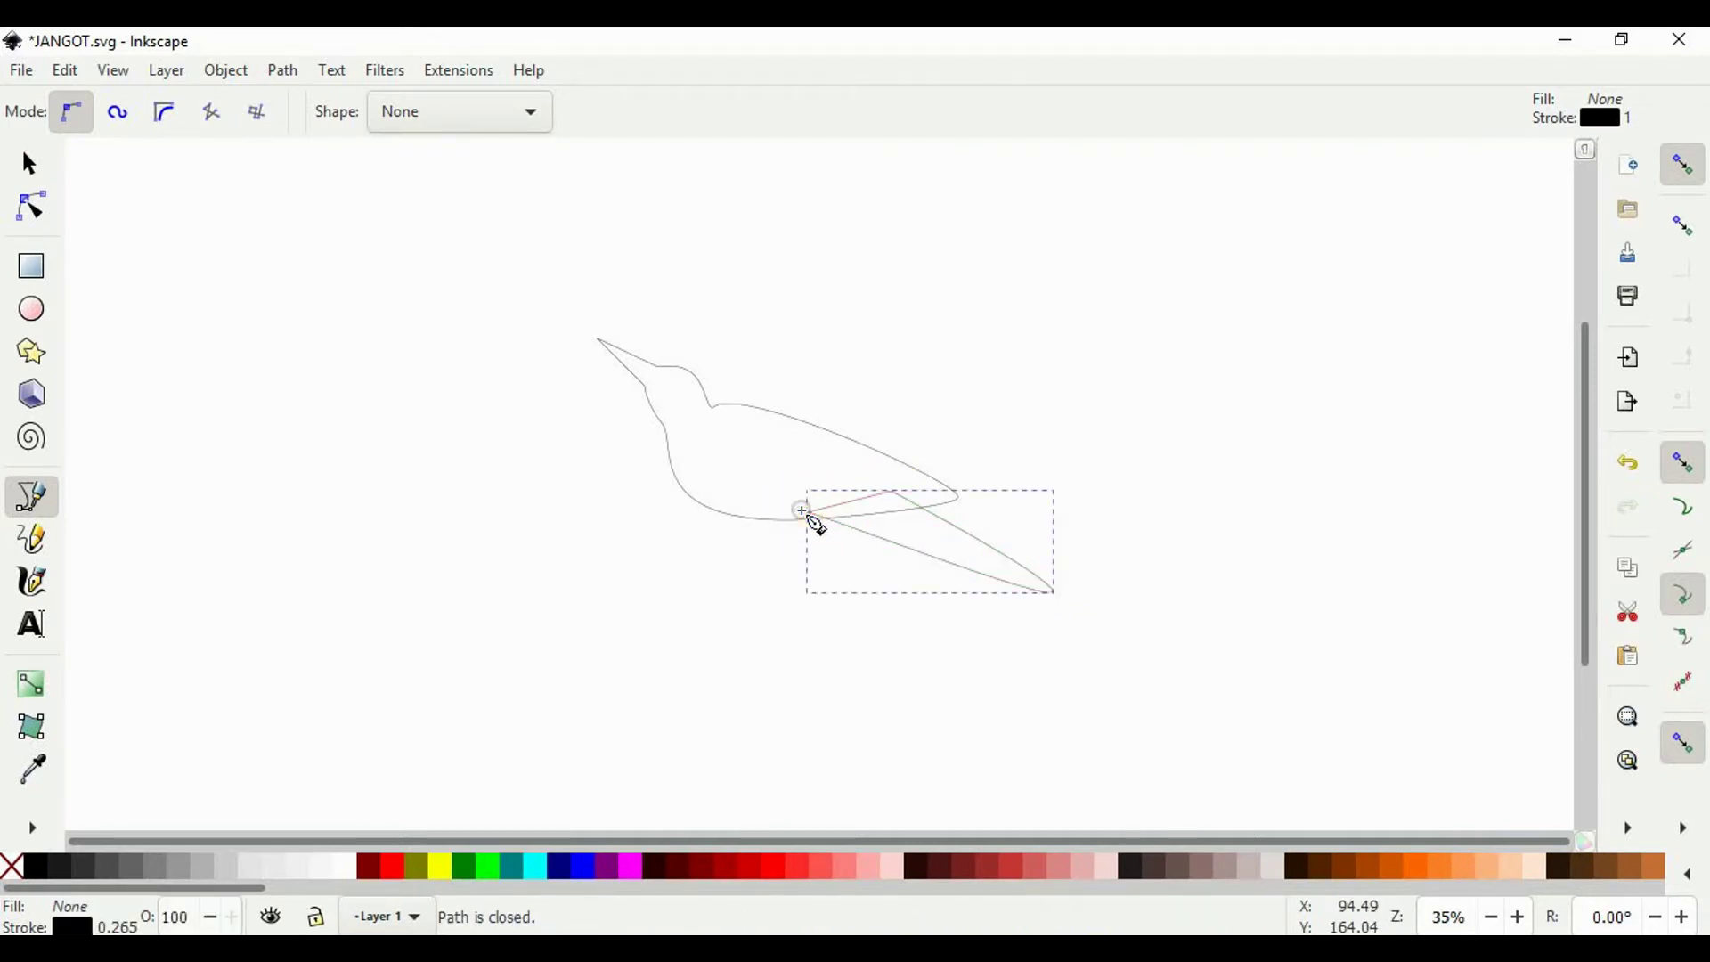
# Step: Draw a second pointed tail shape under the belly, then select all three bird paths
pyautogui.click(757, 511)
pyautogui.moveTo(960, 582); pyautogui.dragTo(966, 574)
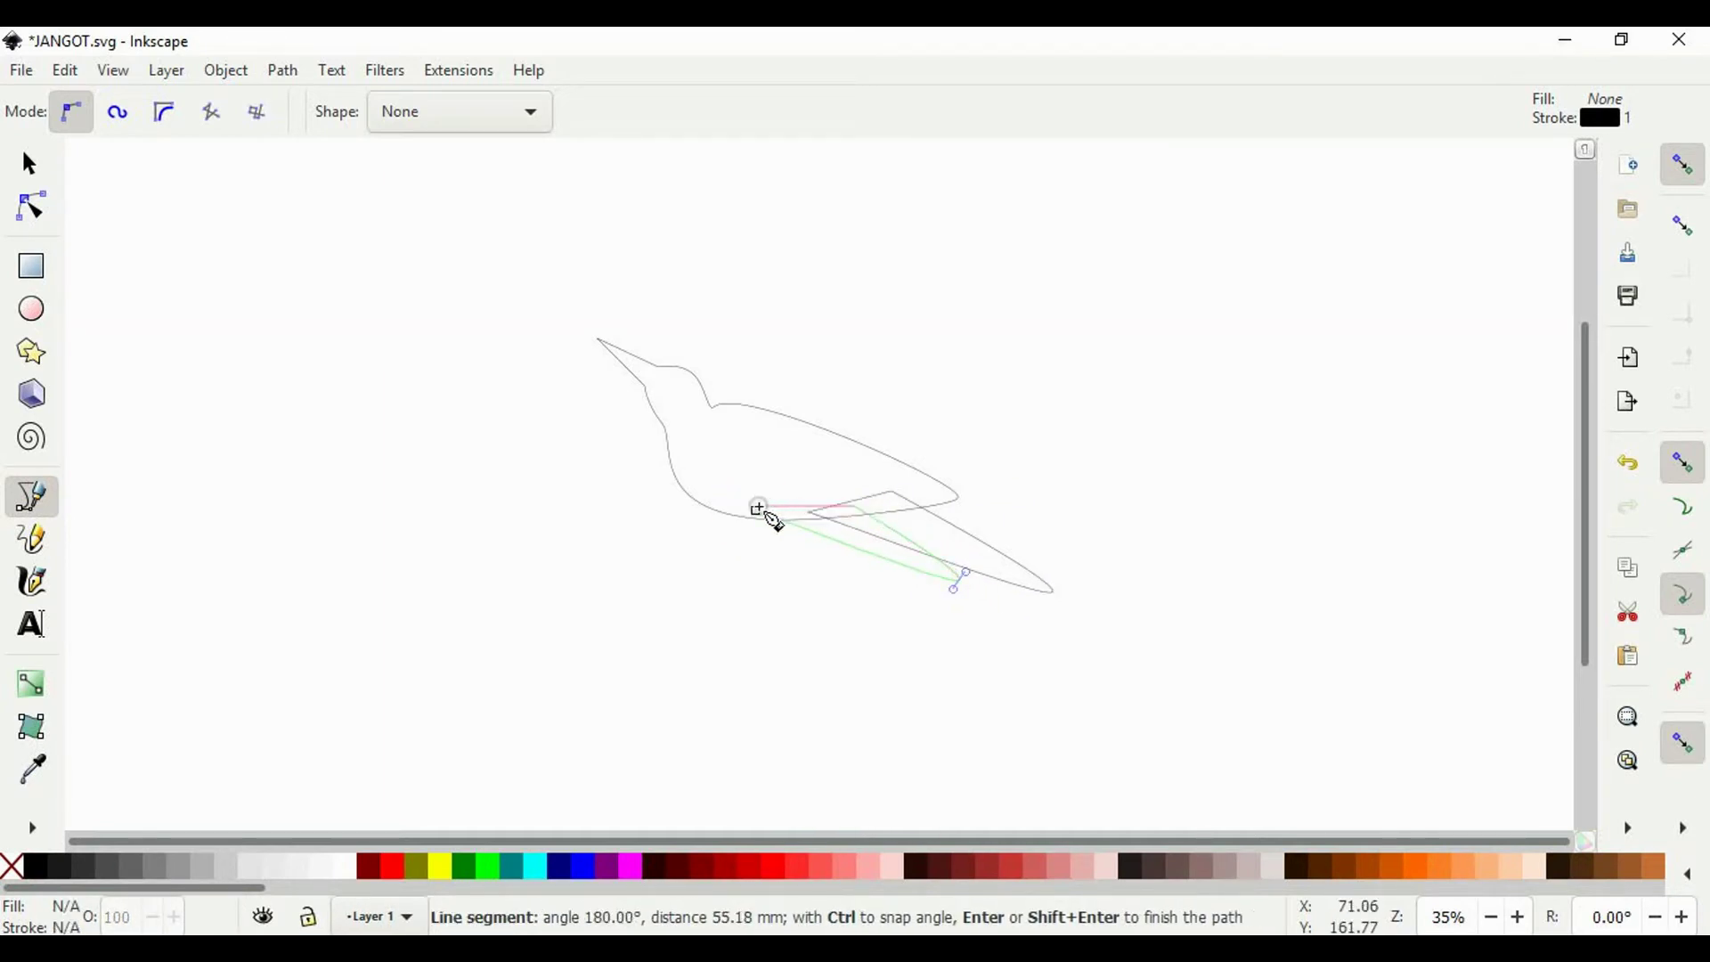
pyautogui.click(755, 509)
pyautogui.click(29, 164)
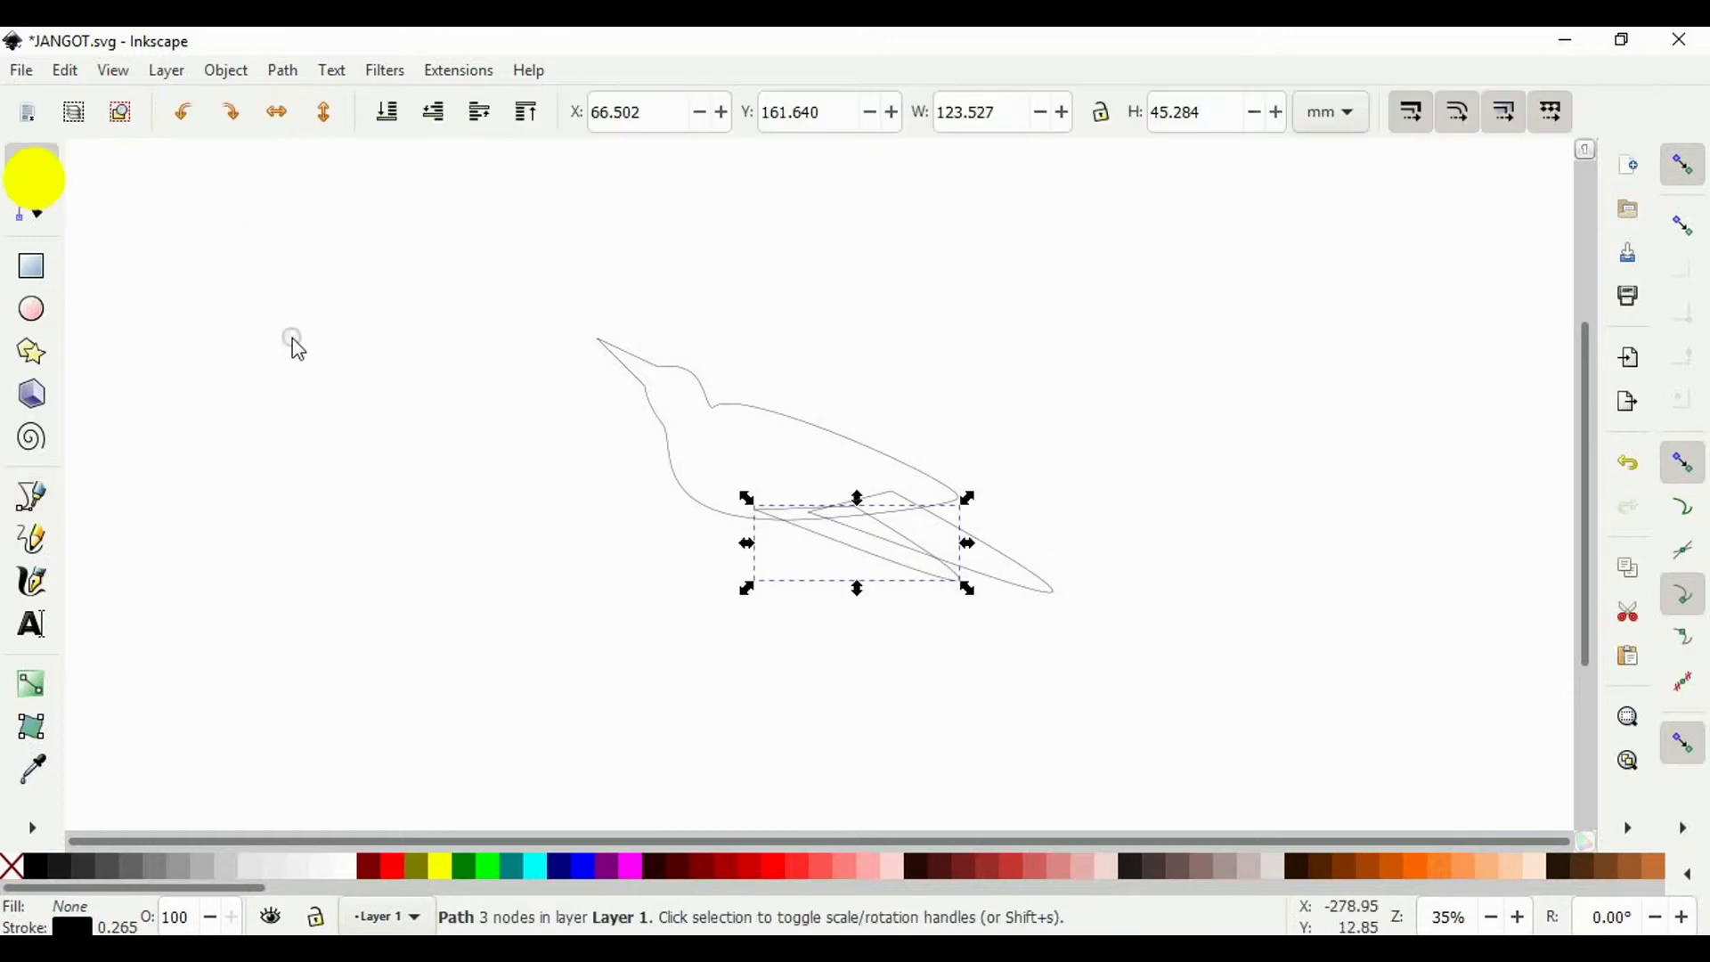
pyautogui.click(459, 261)
pyautogui.moveTo(462, 262)
pyautogui.mouseDown()
pyautogui.moveTo(1127, 676)
pyautogui.moveTo(1047, 592)
pyautogui.mouseUp()
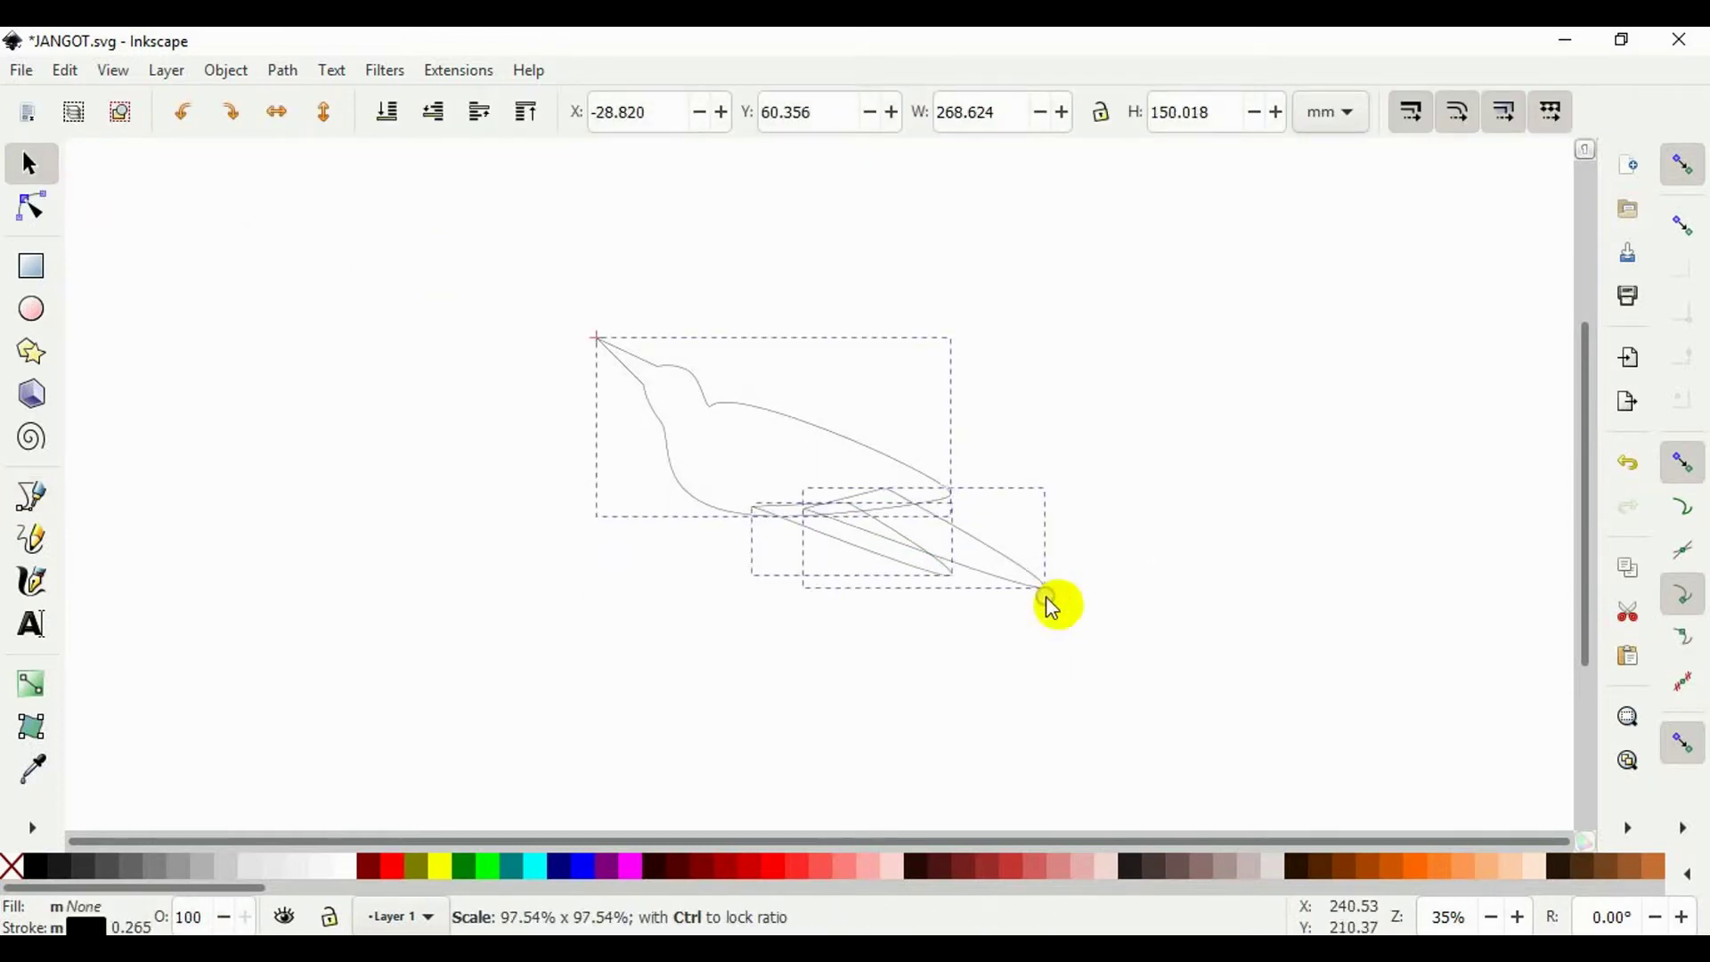
# Step: Fill the three bird paths with 2.5% grey and set their stroke to none
pyautogui.click(319, 872)
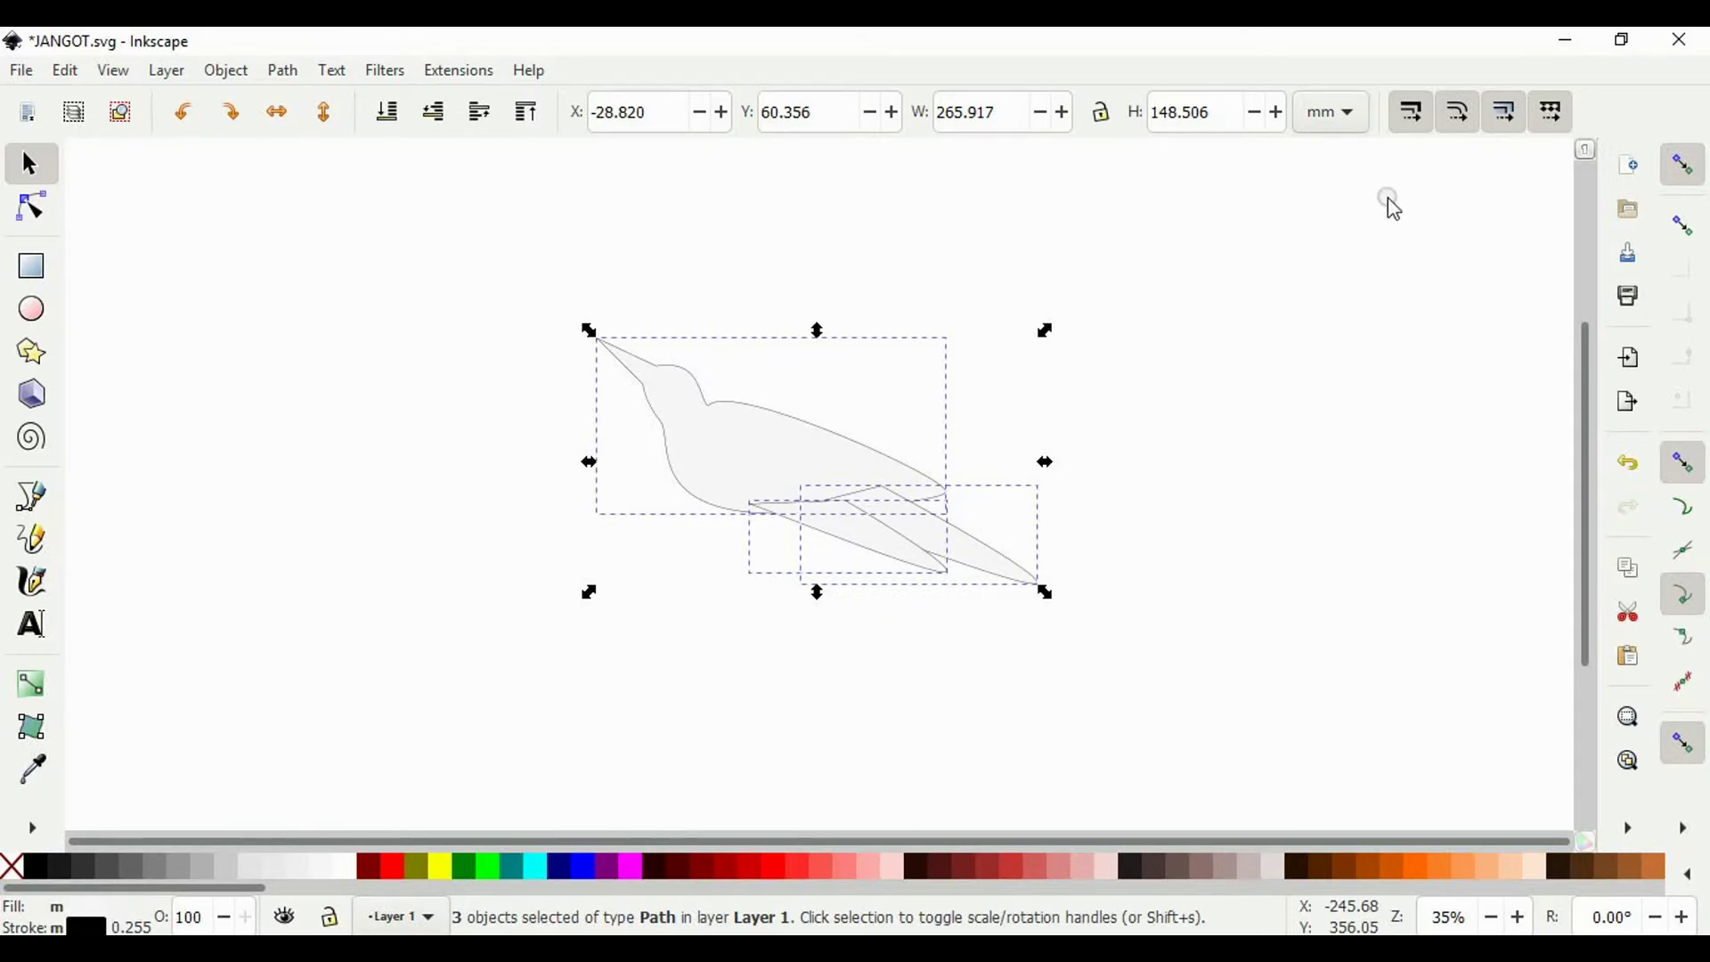
pyautogui.hotkey('ctrl', 'shift', 'f')
pyautogui.click(1153, 263)
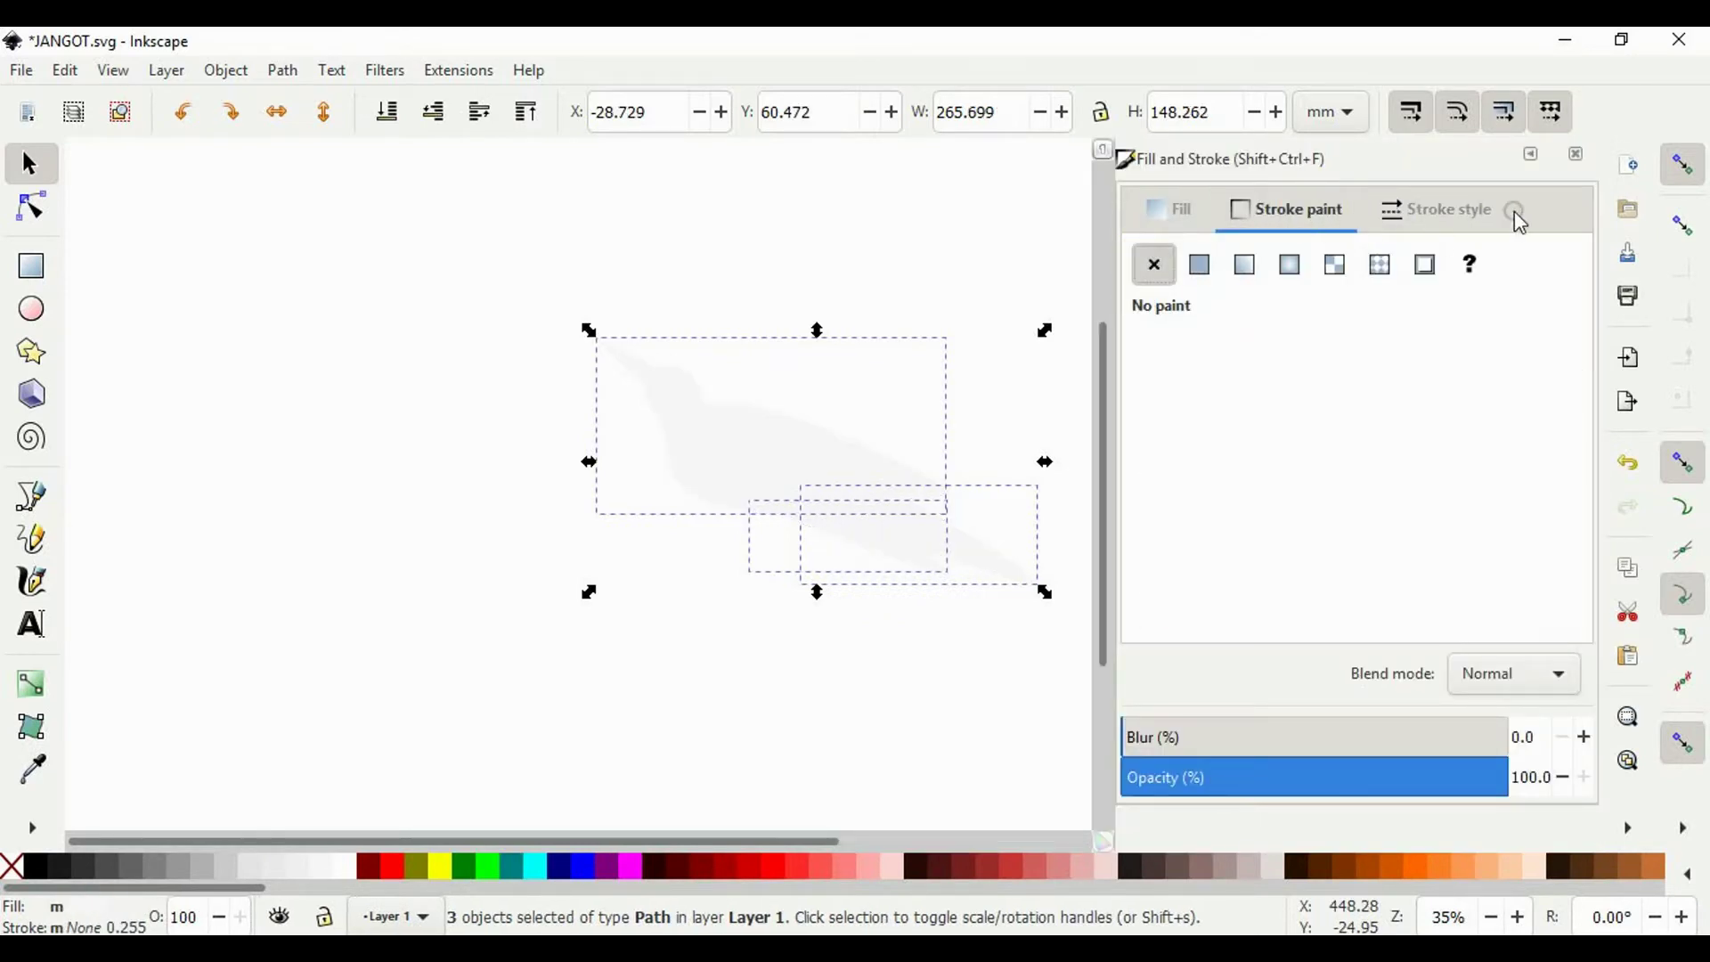
pyautogui.click(1574, 162)
pyautogui.click(1249, 352)
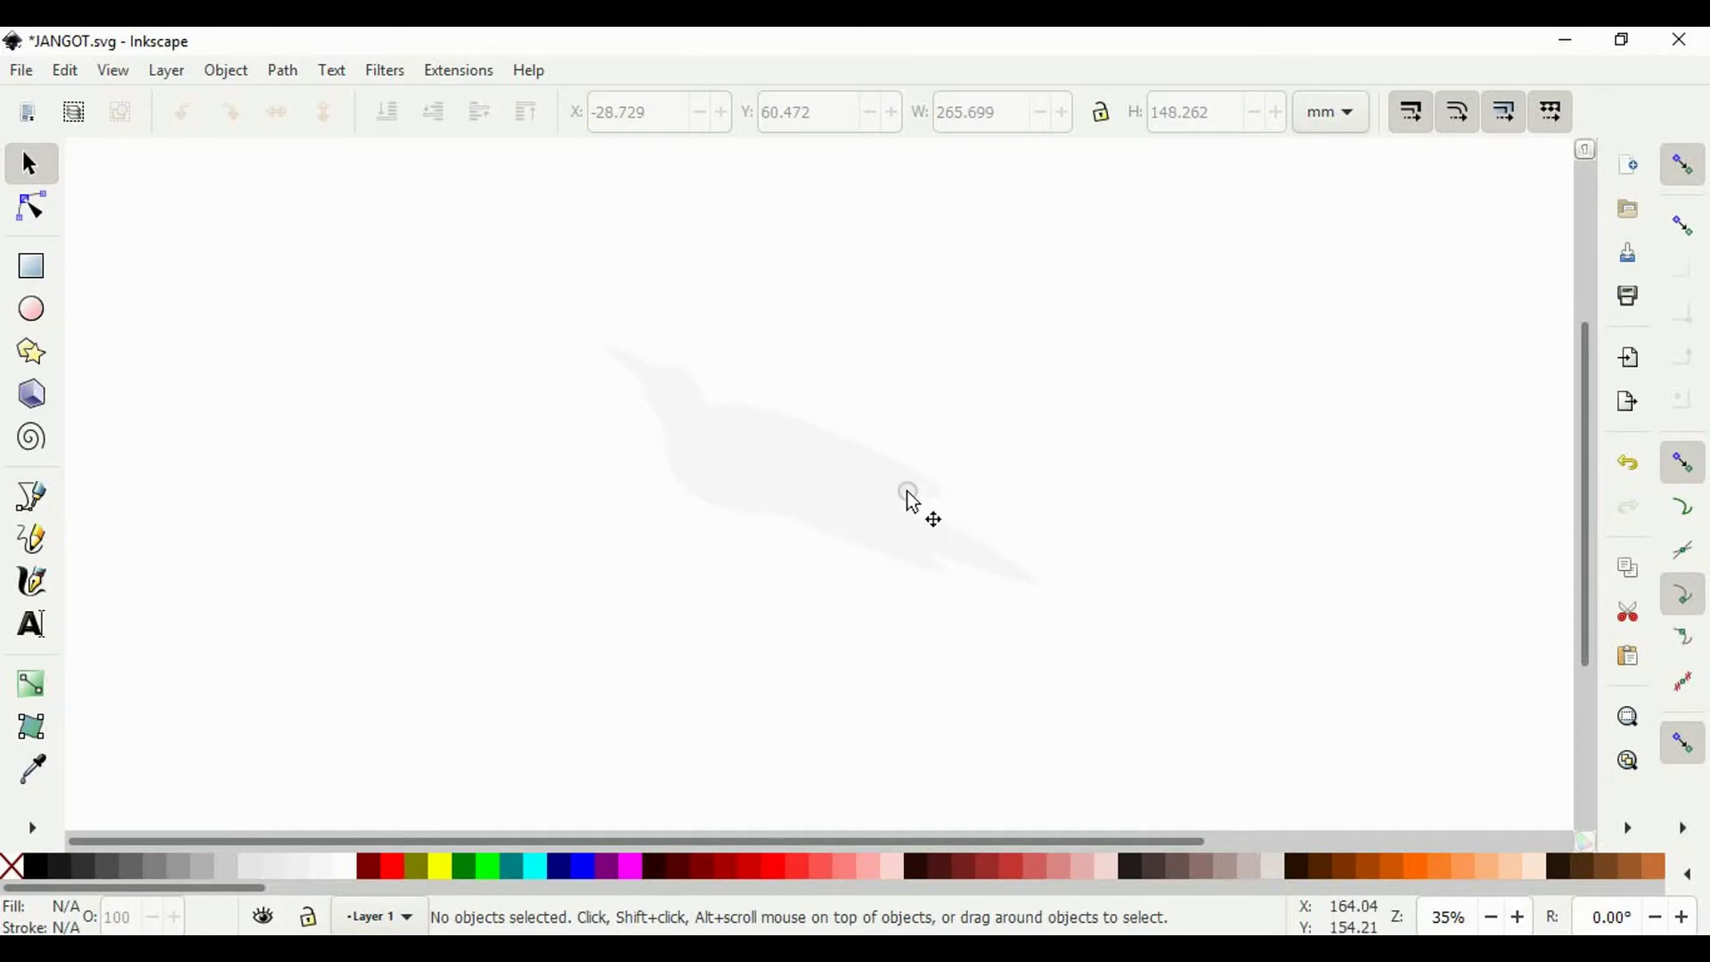
pyautogui.scroll(1, 911, 501)
pyautogui.scroll(1, 911, 503)
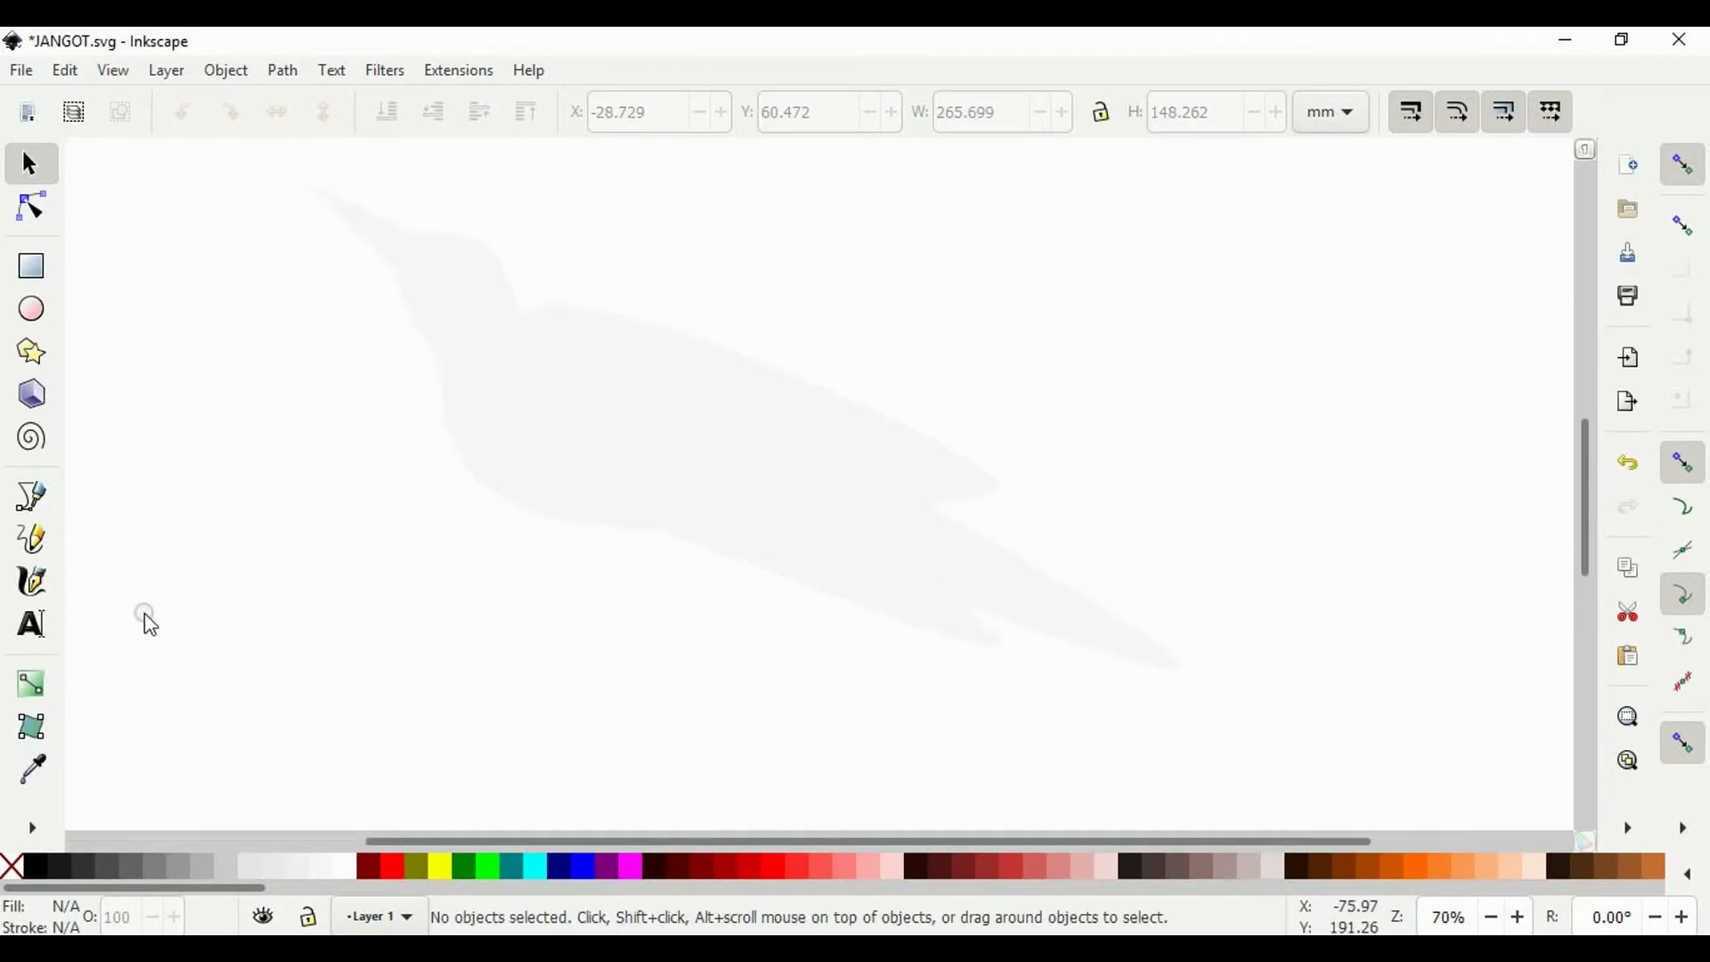
# Step: Draw a light pink circle, move it onto the bird, and duplicate copies across it
pyautogui.click(32, 309)
pyautogui.moveTo(234, 505); pyautogui.dragTo(274, 545)
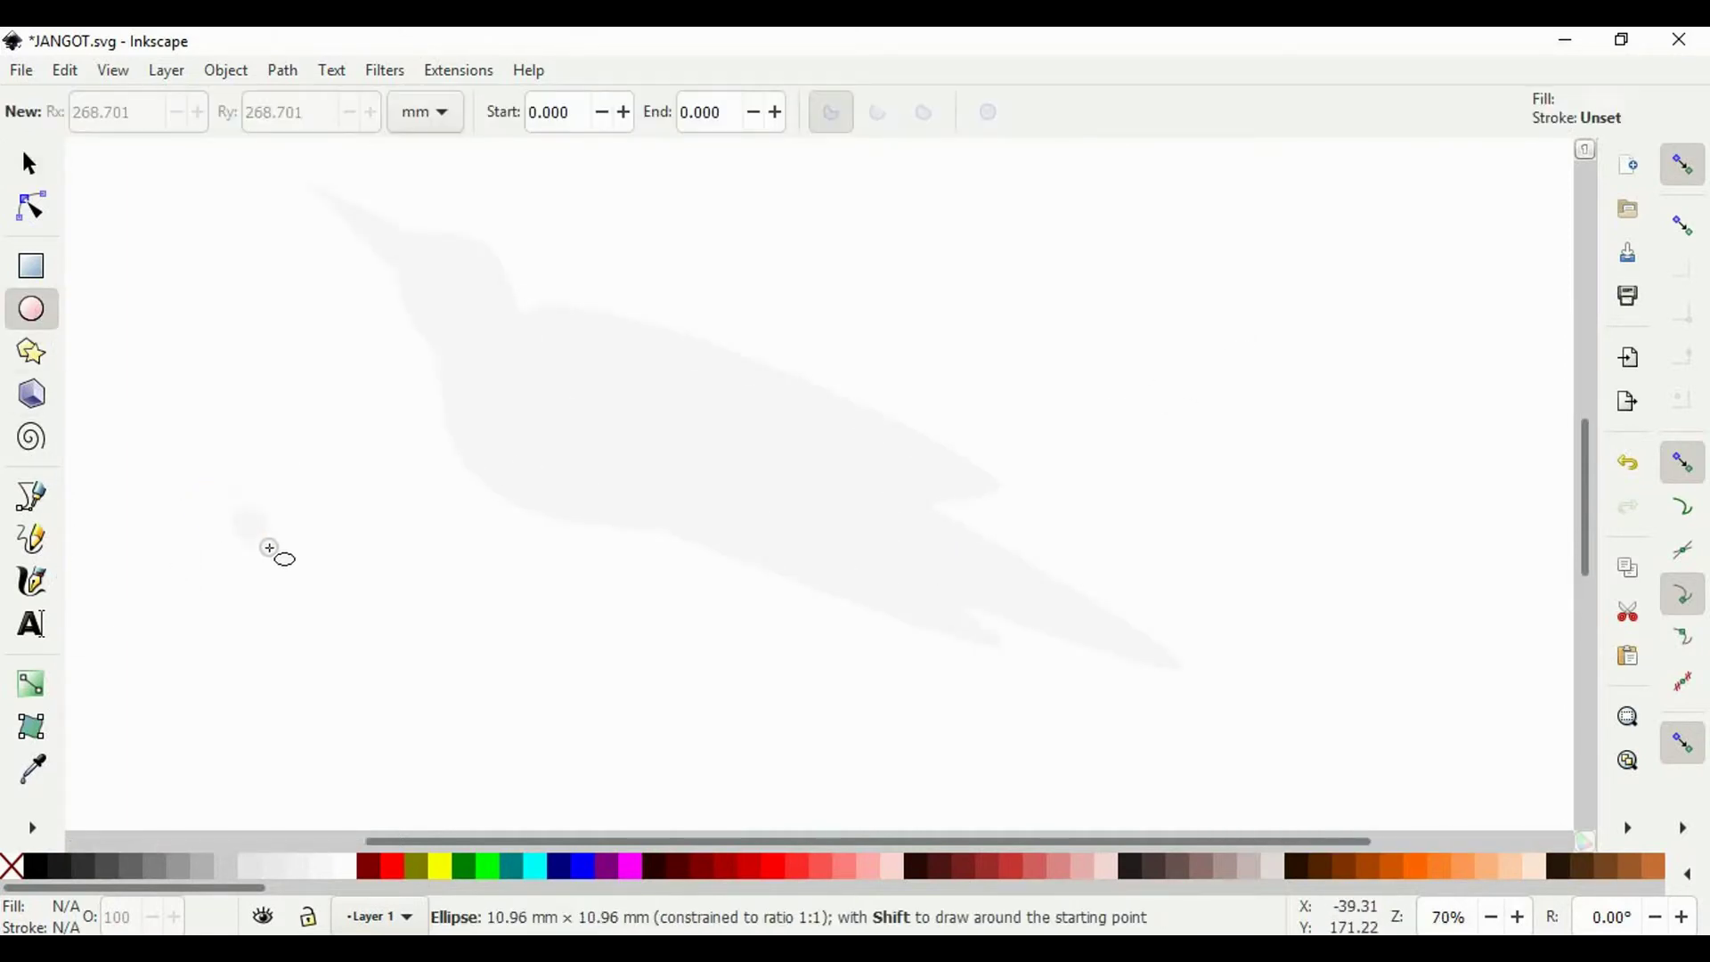
pyautogui.click(883, 871)
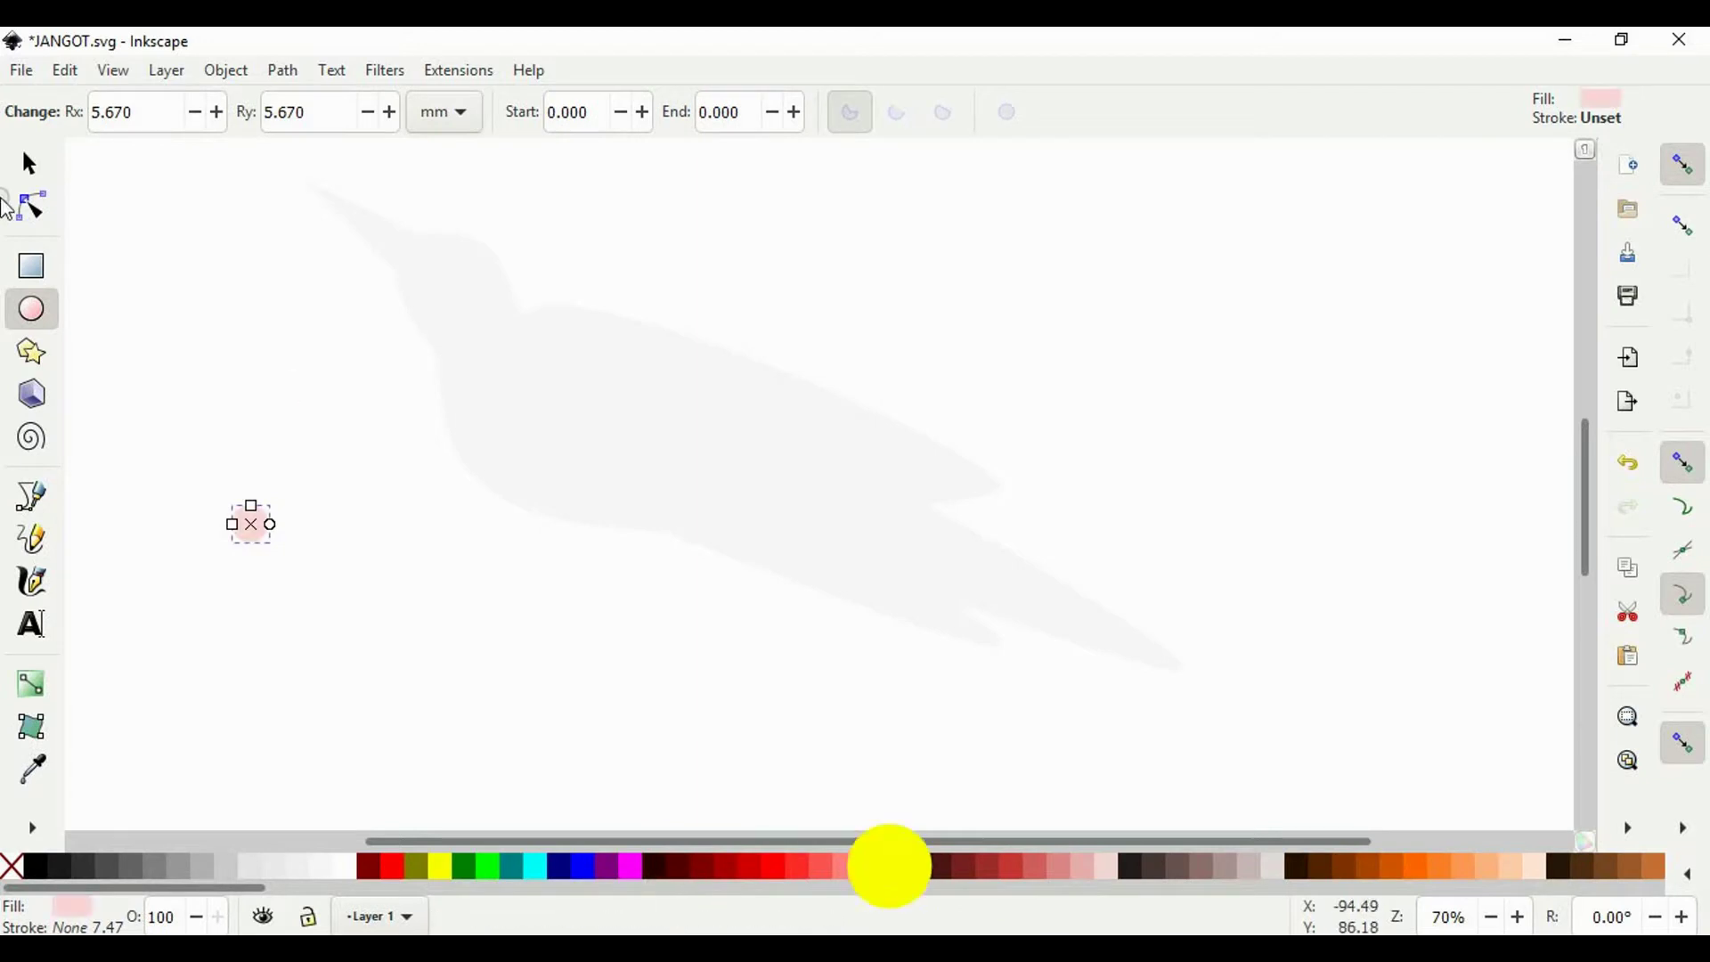
pyautogui.click(30, 164)
pyautogui.moveTo(253, 532)
pyautogui.mouseDown()
pyautogui.moveTo(521, 403)
pyautogui.moveTo(556, 341)
pyautogui.moveTo(724, 370)
pyautogui.moveTo(628, 515)
pyautogui.moveTo(542, 490)
pyautogui.moveTo(499, 450)
pyautogui.moveTo(623, 432)
pyautogui.moveTo(859, 472)
pyautogui.moveTo(1100, 637)
pyautogui.moveTo(832, 481)
pyautogui.moveTo(470, 366)
pyautogui.moveTo(406, 291)
pyautogui.mouseUp()
pyautogui.hotkey('ctrl', 'd')
pyautogui.hotkey('ctrl', 'd')
pyautogui.hotkey('ctrl', 'd')
pyautogui.hotkey('ctrl', 'd')
pyautogui.hotkey('ctrl', 'v')
pyautogui.press('space')
pyautogui.press('space')
pyautogui.press('space')
pyautogui.press('space')
pyautogui.press('space')
pyautogui.press('space')
pyautogui.press('space')
pyautogui.press('space')
pyautogui.press('space')
pyautogui.press('space')
pyautogui.press('space')
pyautogui.press('space')
# Step: Recolour a pink circle light blue and stamp blue copies over the bird's neck and body
pyautogui.click(534, 494)
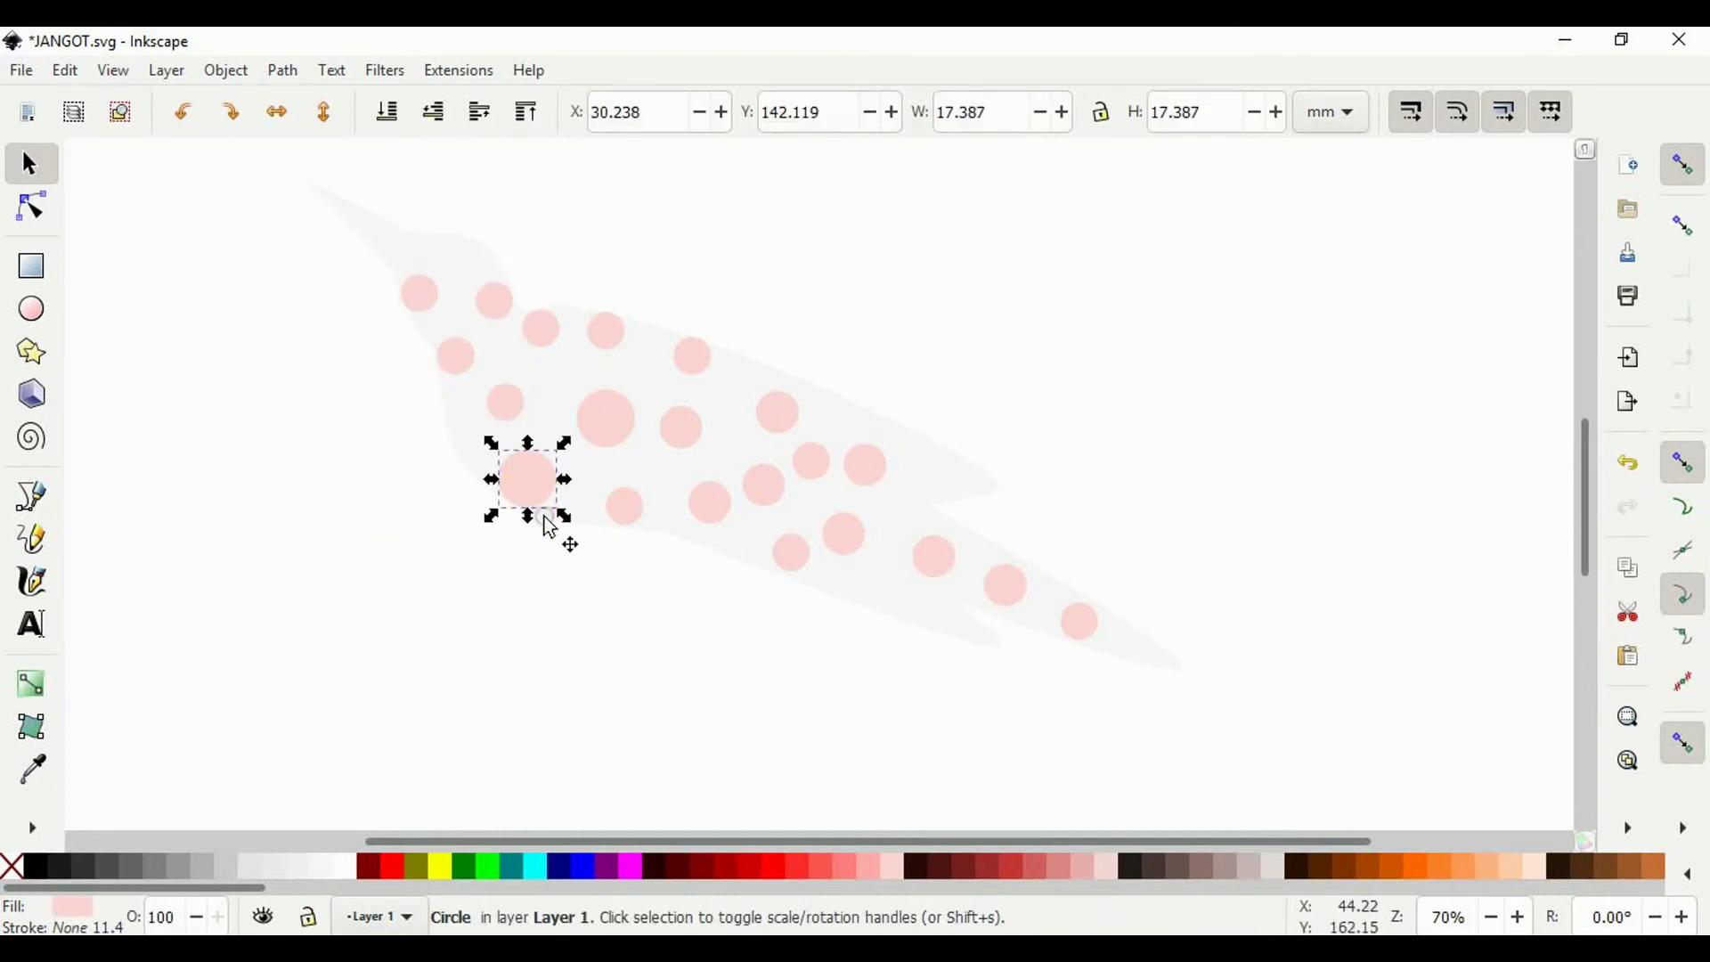
pyautogui.moveTo(683, 888); pyautogui.dragTo(891, 888)
pyautogui.click(1167, 866)
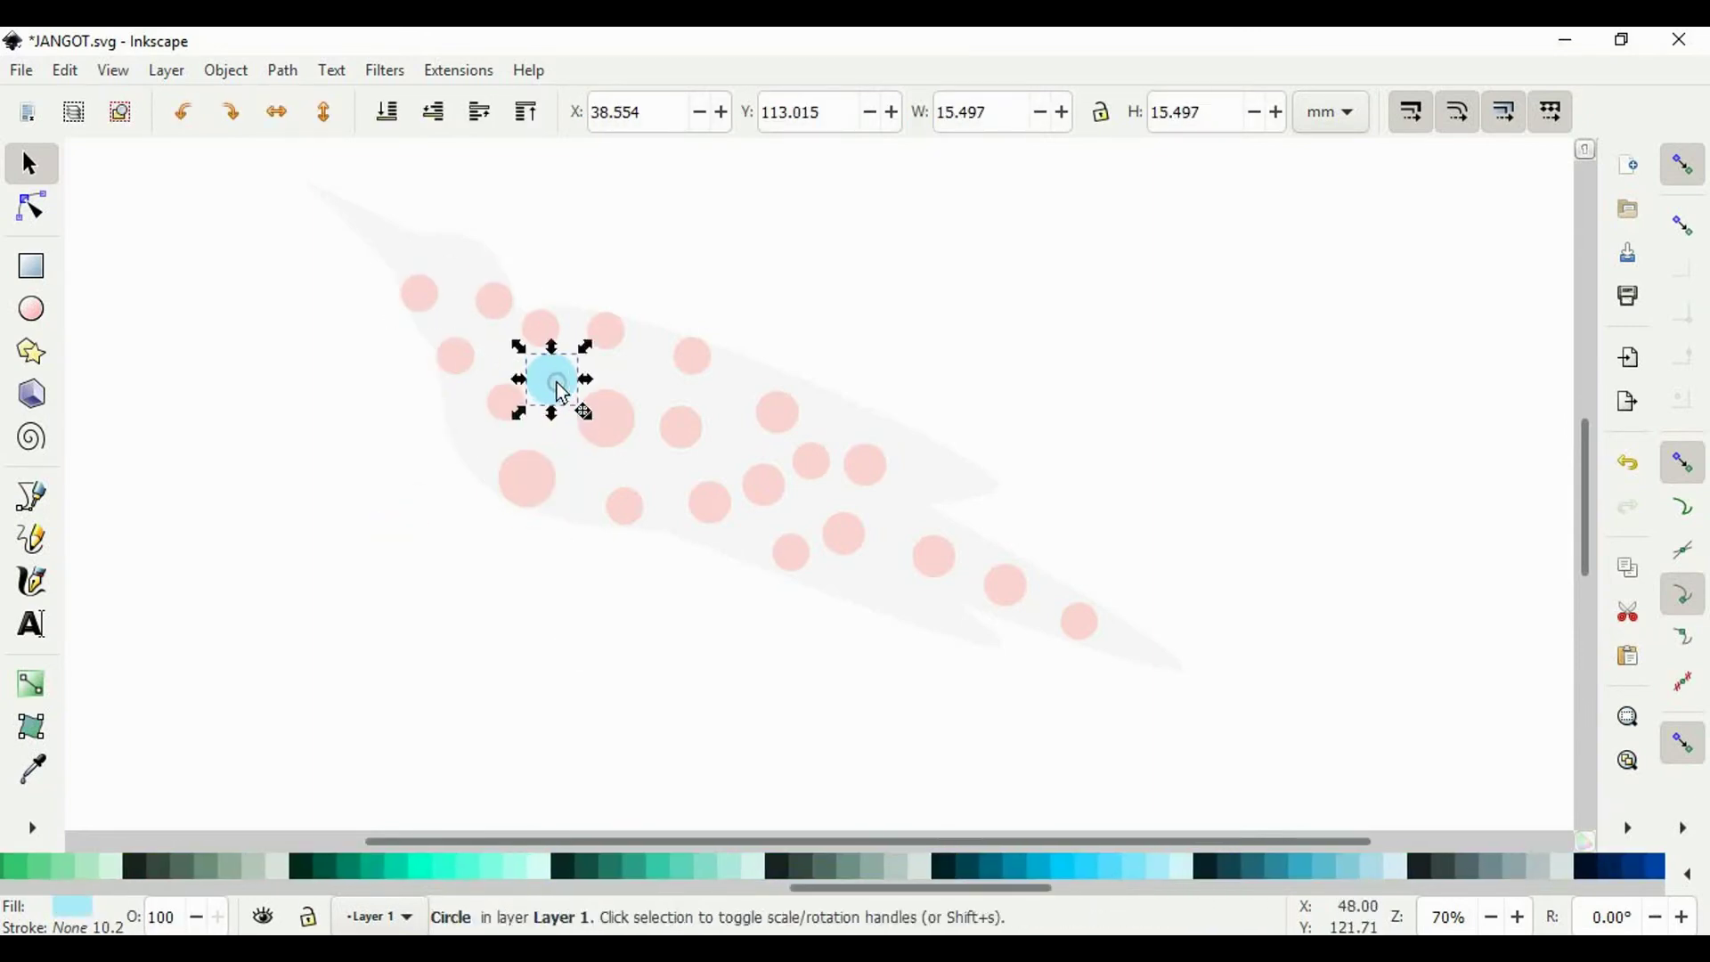
pyautogui.moveTo(528, 481)
pyautogui.mouseDown()
pyautogui.moveTo(587, 485)
pyautogui.moveTo(732, 396)
pyautogui.moveTo(940, 475)
pyautogui.mouseUp()
pyautogui.press('space')
pyautogui.press('space')
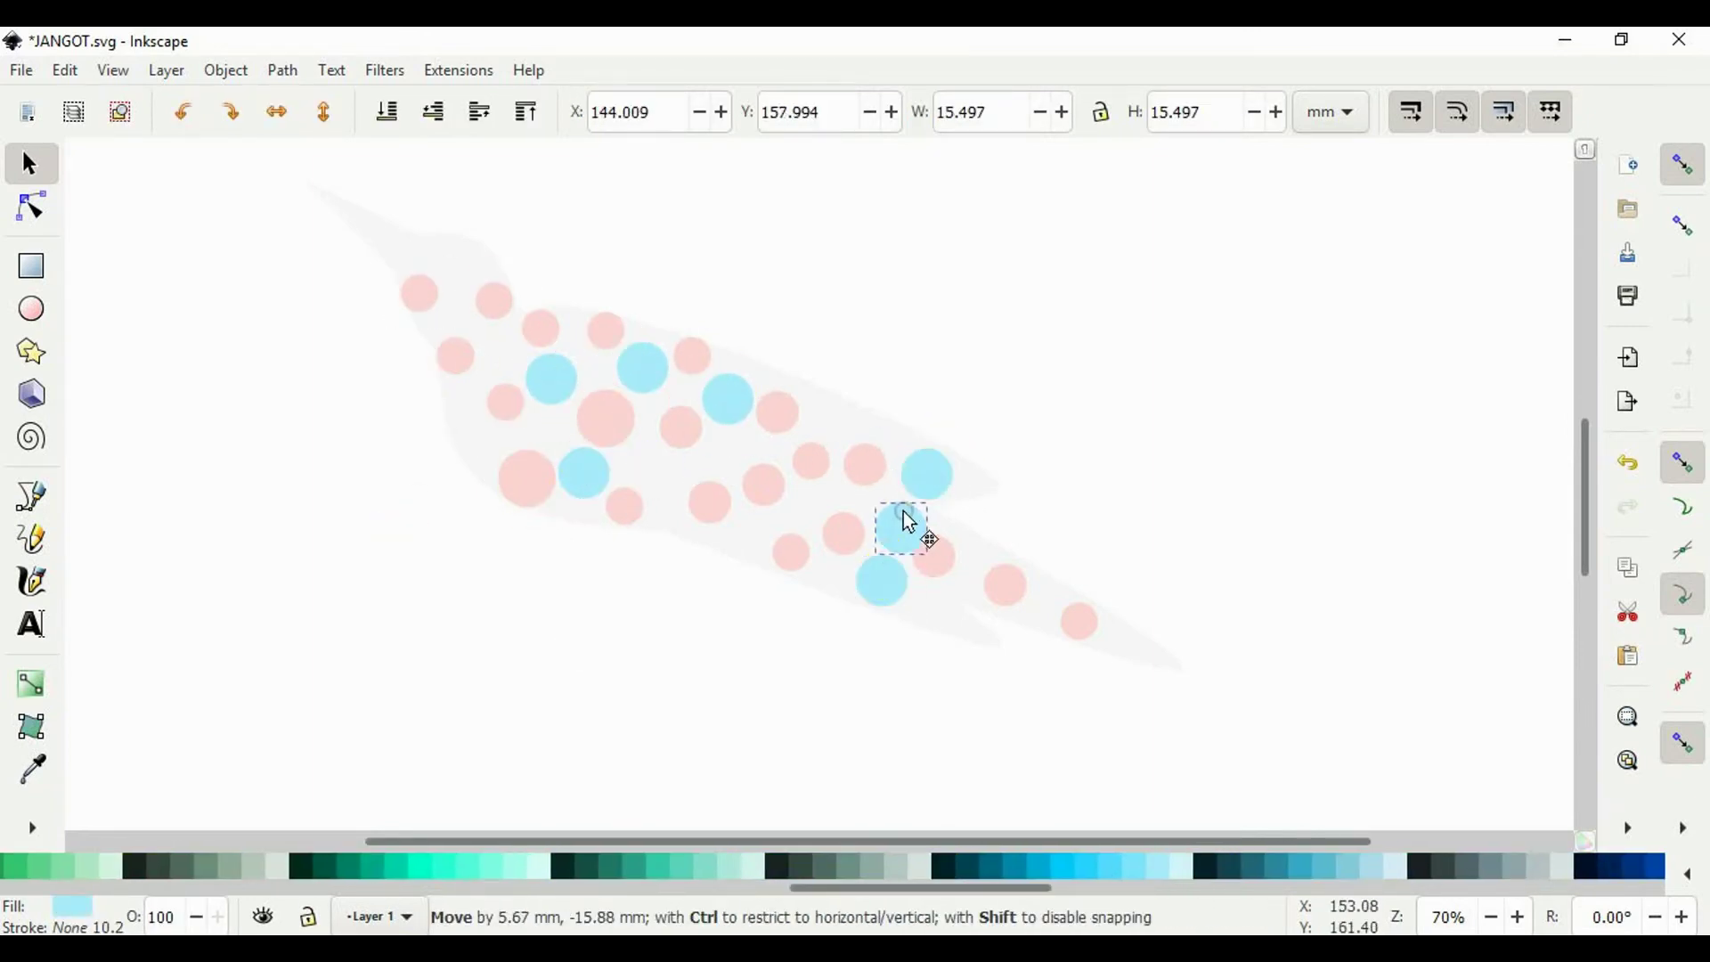
pyautogui.moveTo(662, 470); pyautogui.dragTo(466, 431)
pyautogui.moveTo(502, 350); pyautogui.dragTo(559, 435)
pyautogui.click(905, 603)
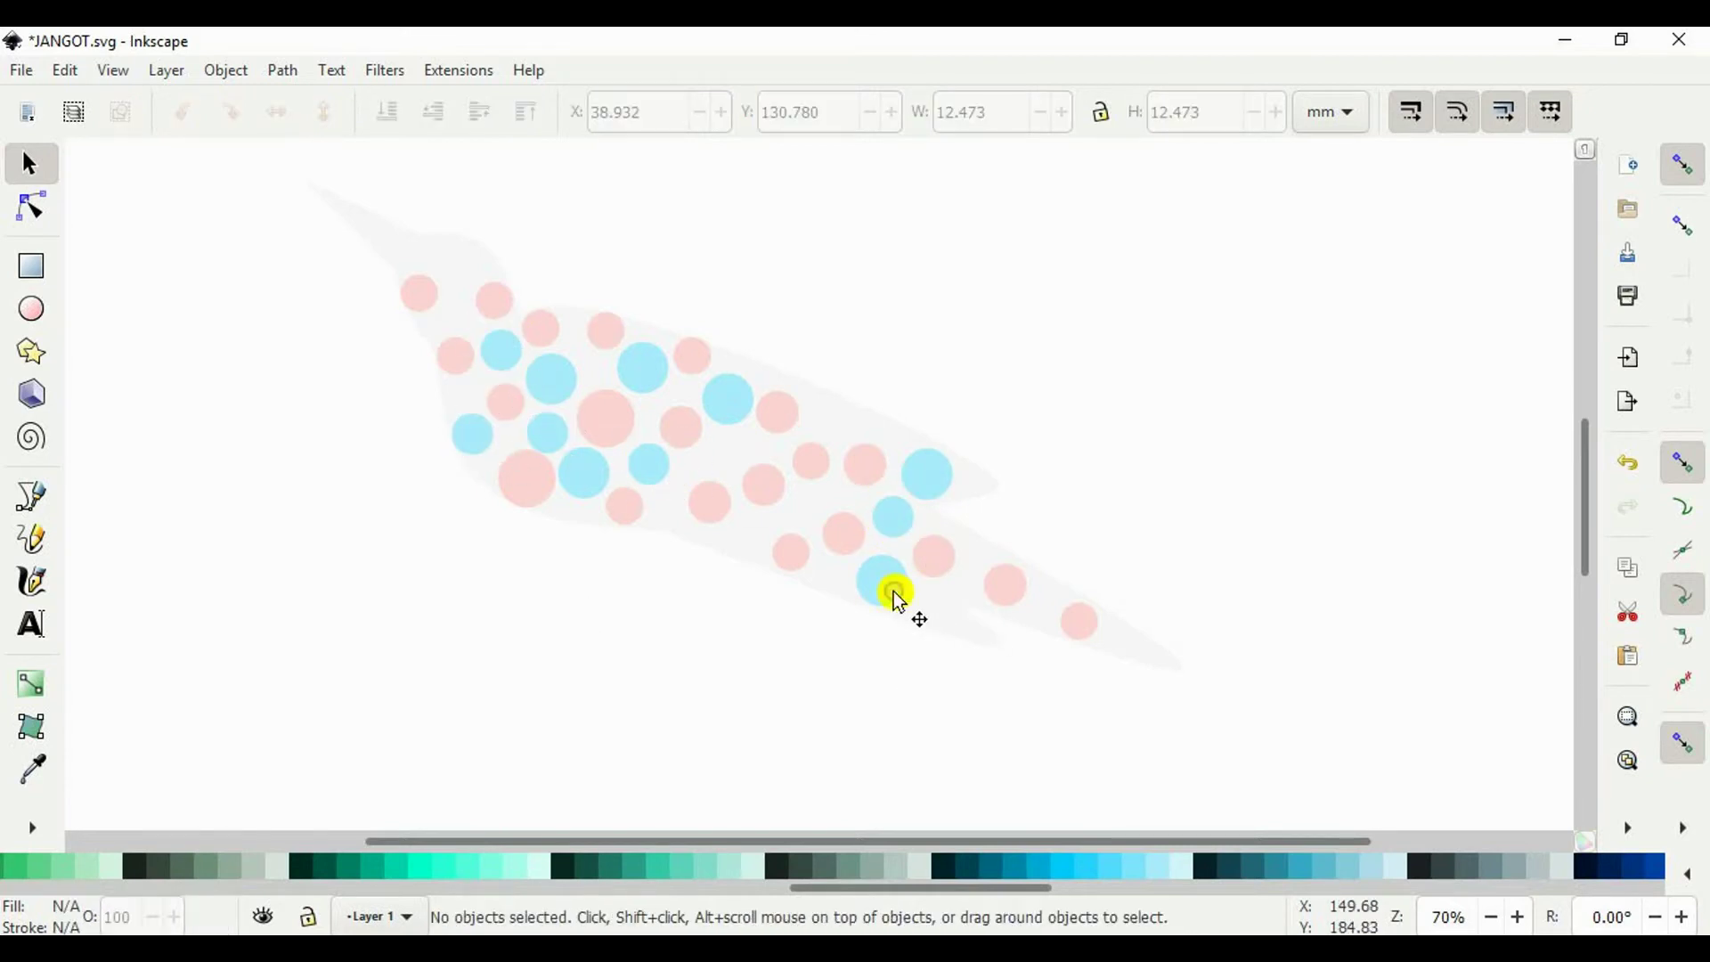
pyautogui.moveTo(890, 581); pyautogui.dragTo(643, 651)
# Step: Recolour a circle green and stamp green copies along the bird's body and tail
pyautogui.moveTo(917, 888); pyautogui.dragTo(605, 899)
pyautogui.click(606, 867)
pyautogui.moveTo(643, 651)
pyautogui.mouseDown()
pyautogui.moveTo(837, 415)
pyautogui.moveTo(703, 668)
pyautogui.moveTo(532, 668)
pyautogui.moveTo(366, 512)
pyautogui.mouseUp()
pyautogui.scroll(3, 869, 442)
pyautogui.press('space')
pyautogui.moveTo(409, 553); pyautogui.dragTo(413, 572)
pyautogui.scroll(-2, 412, 572)
pyautogui.moveTo(385, 687); pyautogui.dragTo(994, 461)
pyautogui.press('space')
pyautogui.moveTo(1070, 674)
pyautogui.mouseDown()
pyautogui.moveTo(935, 622)
pyautogui.moveTo(1279, 618)
pyautogui.moveTo(1013, 529)
pyautogui.moveTo(714, 515)
pyautogui.mouseUp()
pyautogui.press('space')
pyautogui.press('space')
pyautogui.scroll(-2, 715, 514)
pyautogui.press('Escape')
# Step: Stamp copies of a small pink circle around the bird's head
pyautogui.click(371, 441)
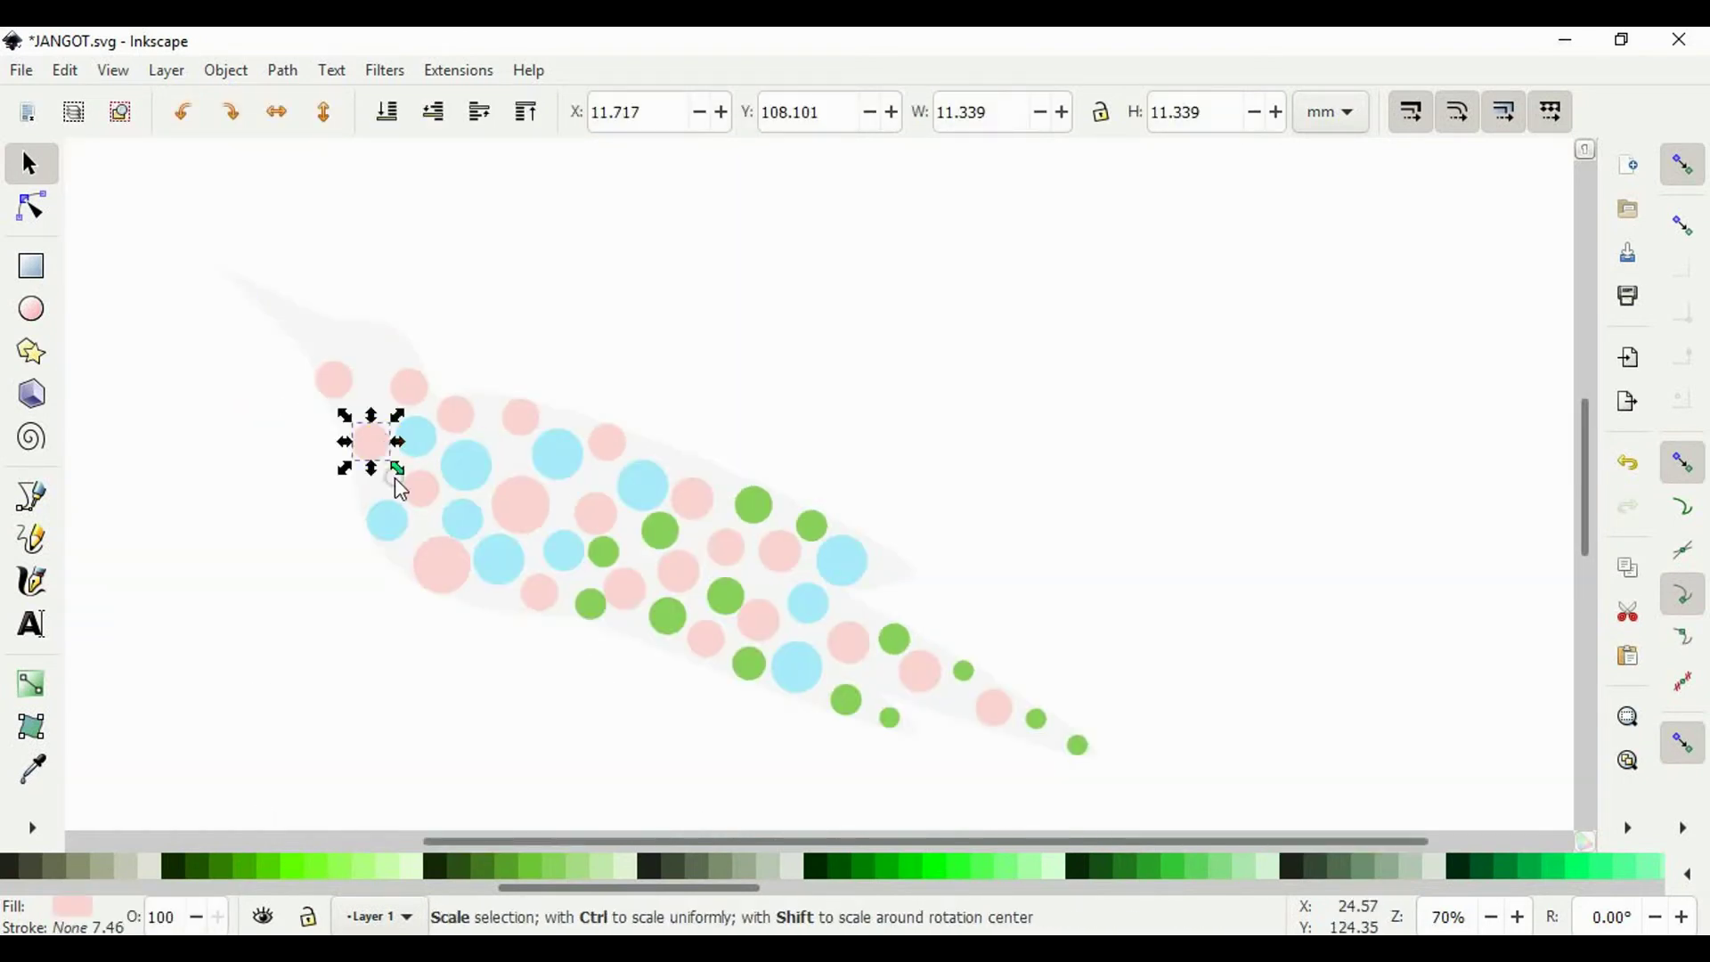
pyautogui.moveTo(374, 445); pyautogui.dragTo(388, 345)
pyautogui.press('space')
pyautogui.moveTo(659, 531)
pyautogui.mouseDown()
pyautogui.moveTo(513, 456)
pyautogui.moveTo(389, 479)
pyautogui.moveTo(425, 524)
pyautogui.mouseUp()
pyautogui.press('space')
pyautogui.press('Escape')
# Step: Colour a circle yellow and stamp small yellow dot copies across the bird
pyautogui.moveTo(750, 664)
pyautogui.mouseDown()
pyautogui.moveTo(508, 718)
pyautogui.moveTo(953, 511)
pyautogui.mouseUp()
pyautogui.scroll(-5, 755, 865)
pyautogui.click(755, 858)
pyautogui.scroll(4, 521, 730)
pyautogui.press('space')
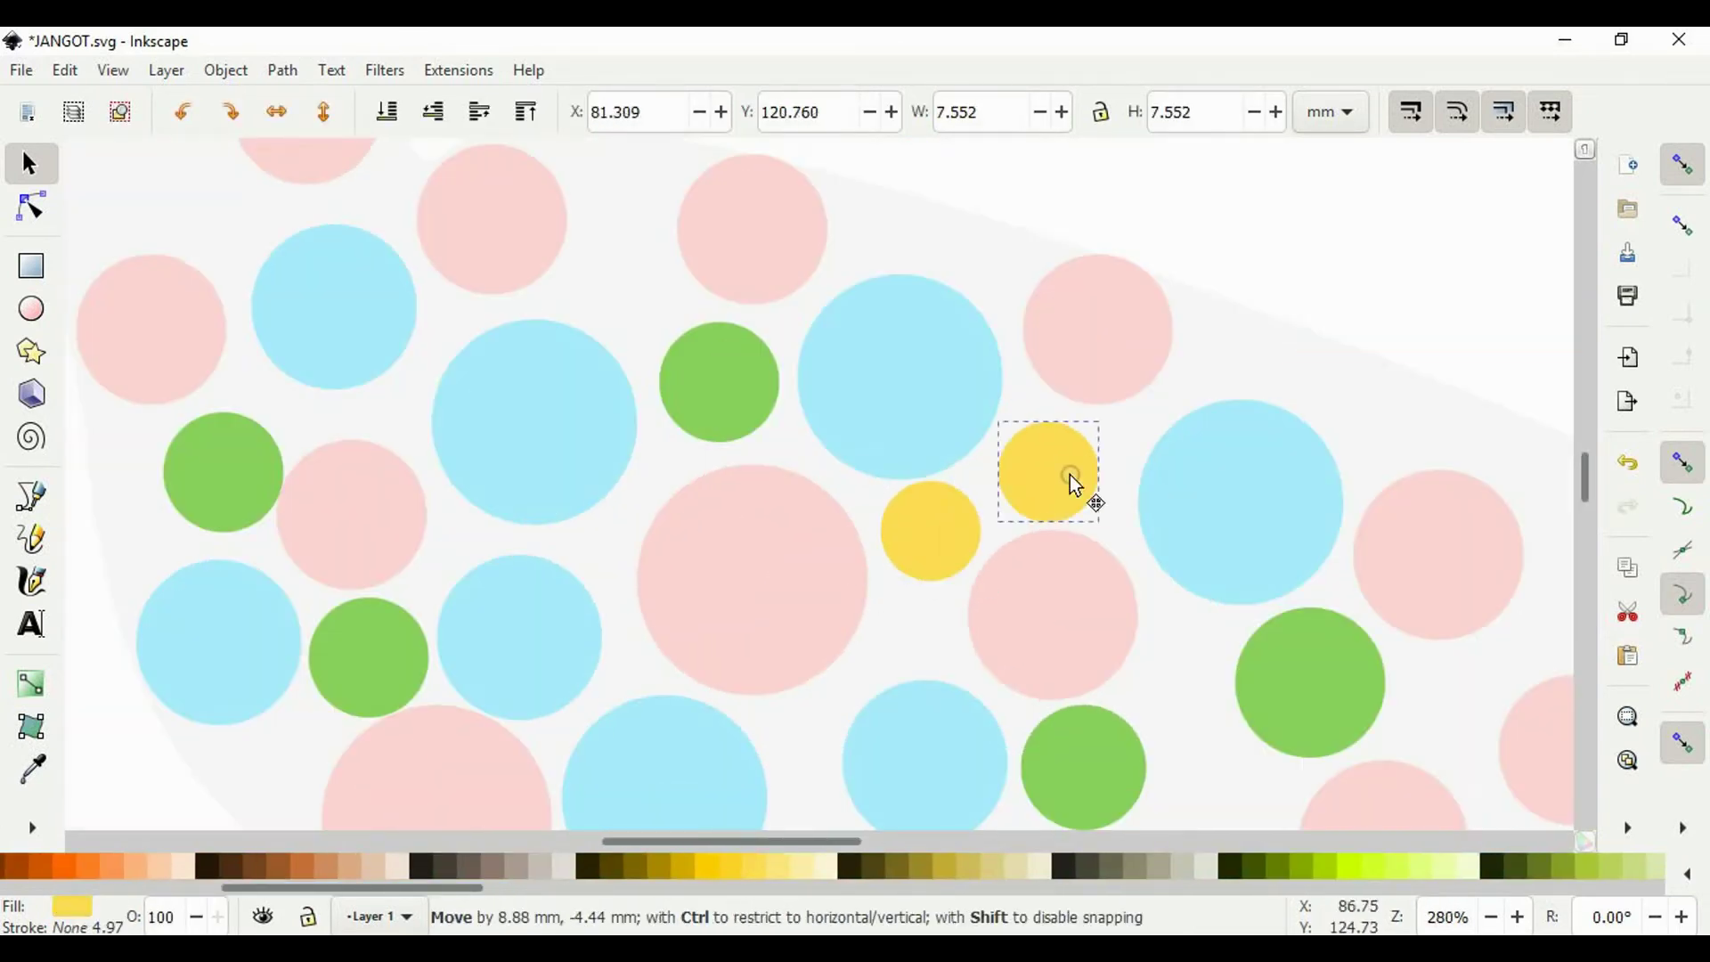
pyautogui.scroll(-2, 1071, 474)
pyautogui.moveTo(1185, 729)
pyautogui.mouseDown()
pyautogui.moveTo(1138, 674)
pyautogui.moveTo(738, 383)
pyautogui.mouseUp()
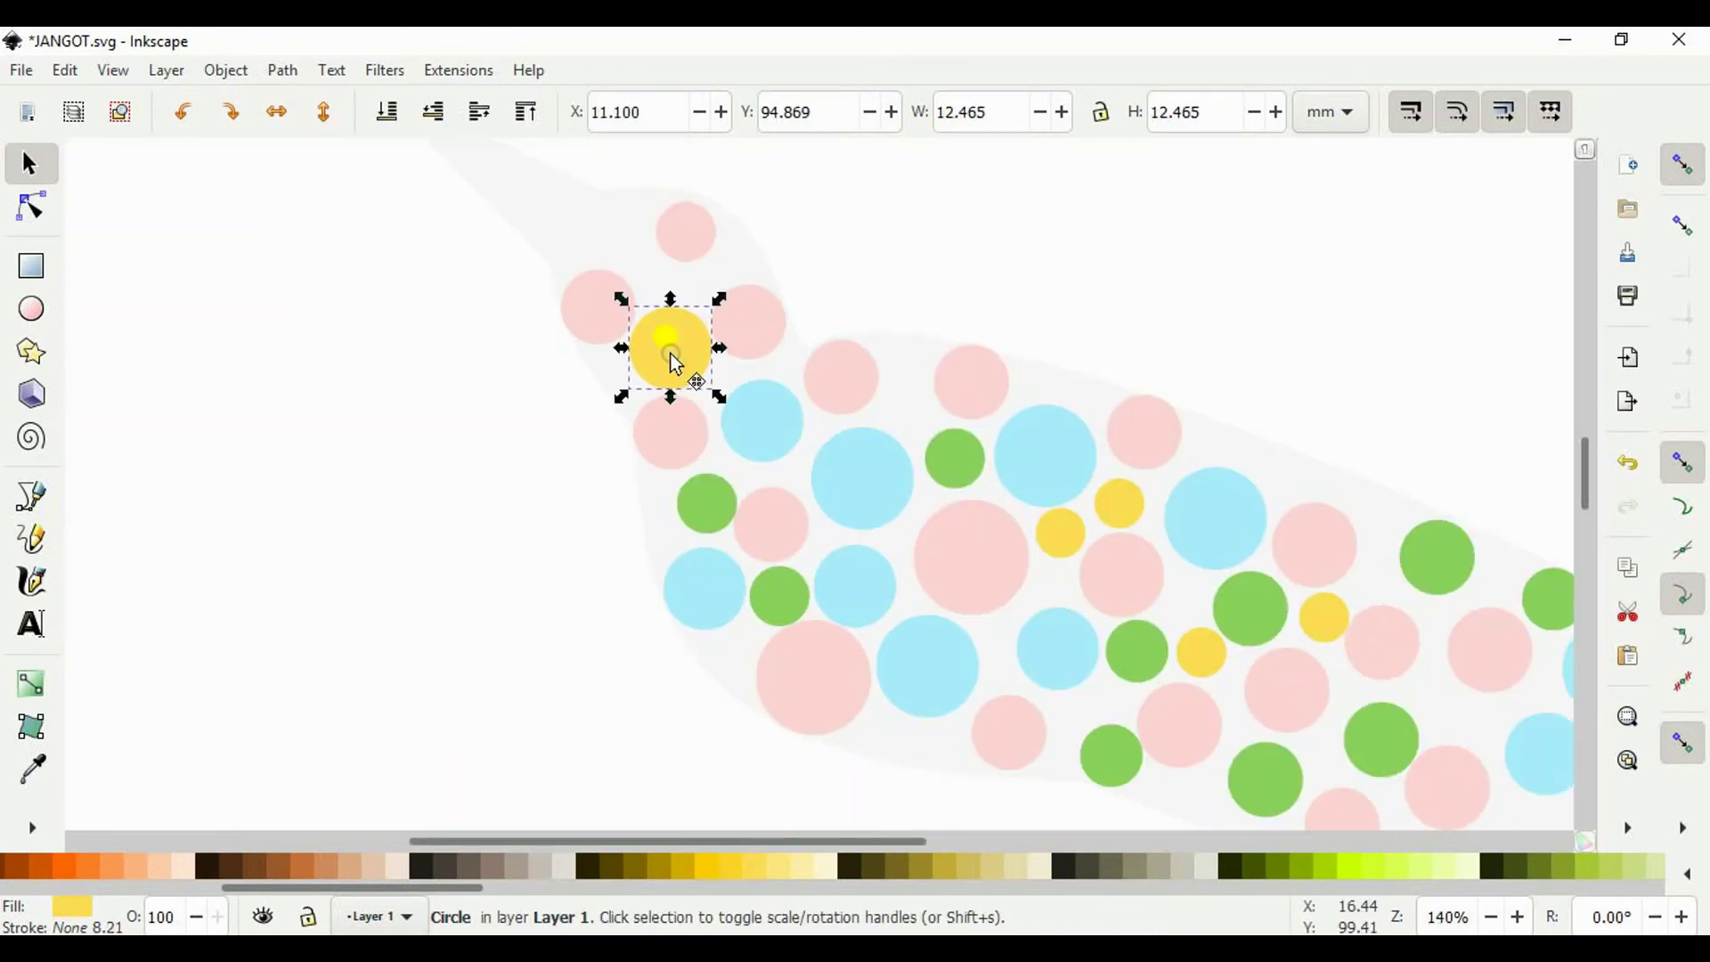
pyautogui.moveTo(726, 664); pyautogui.dragTo(954, 746)
pyautogui.press('space')
# Step: Scatter more yellow dots along the bird's body, tail and upper edge
pyautogui.scroll(-2, 955, 746)
pyautogui.scroll(3, 893, 699)
pyautogui.moveTo(894, 698)
pyautogui.mouseDown()
pyautogui.moveTo(849, 433)
pyautogui.moveTo(1021, 613)
pyautogui.moveTo(1422, 768)
pyautogui.moveTo(1505, 771)
pyautogui.mouseUp()
pyautogui.scroll(1, 1207, 736)
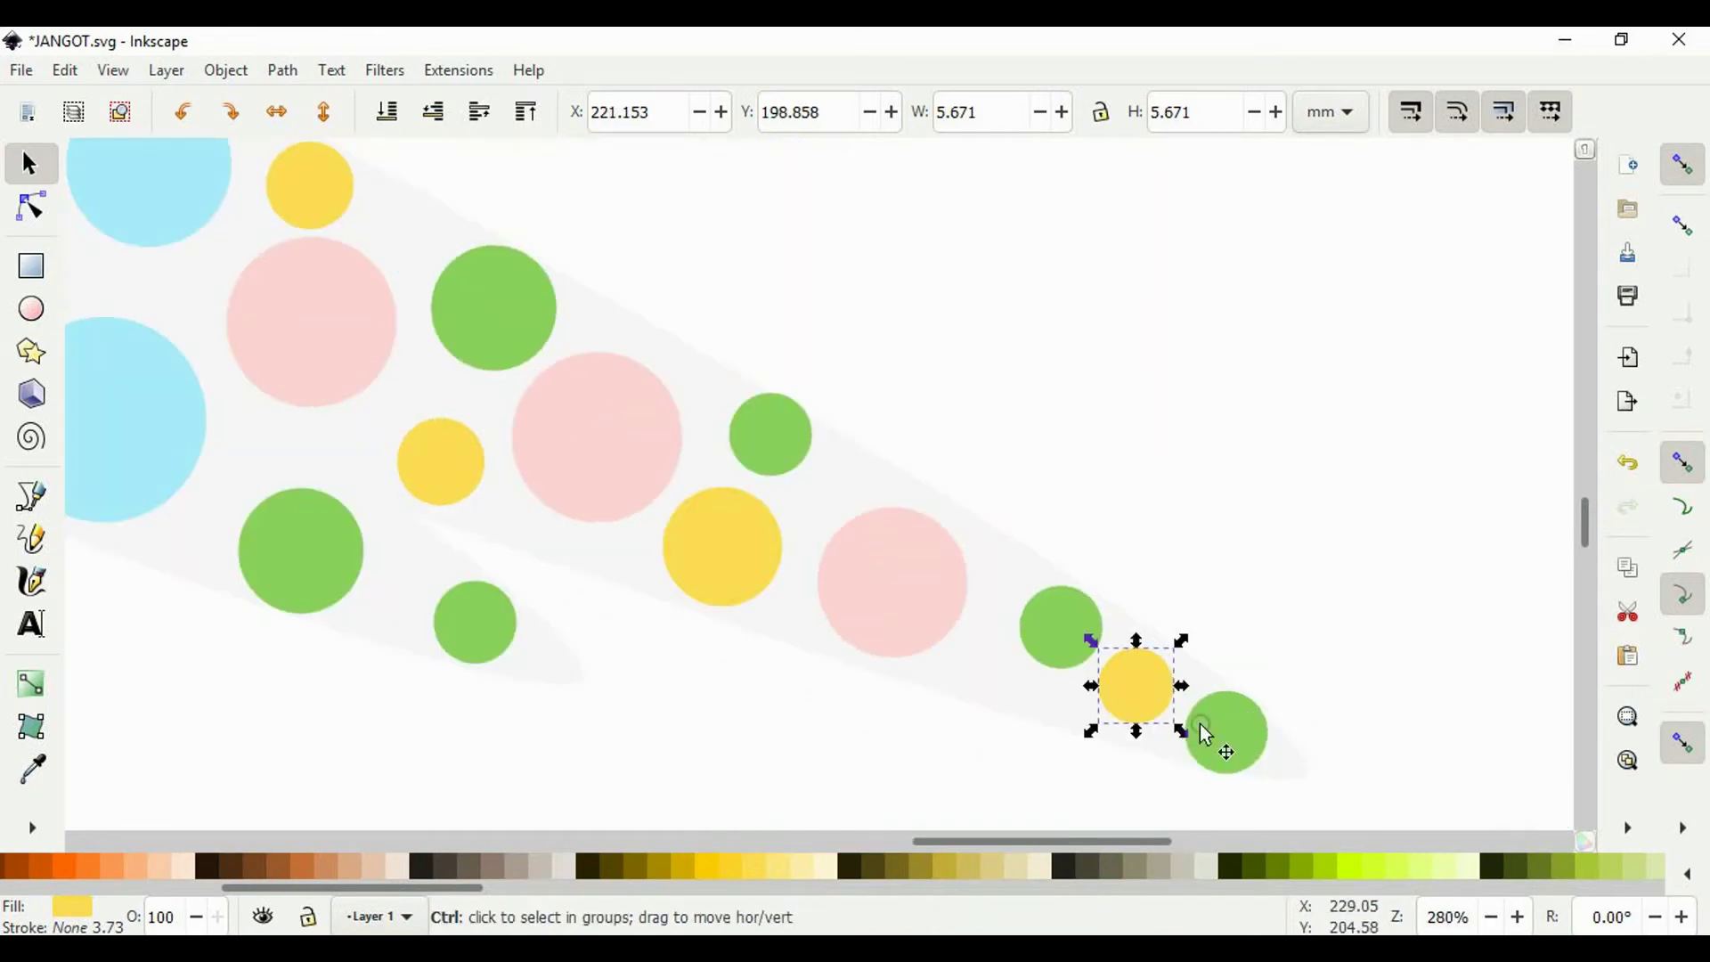
pyautogui.moveTo(1206, 735)
pyautogui.mouseDown()
pyautogui.moveTo(431, 573)
pyautogui.moveTo(267, 458)
pyautogui.moveTo(201, 298)
pyautogui.moveTo(1008, 600)
pyautogui.moveTo(1039, 553)
pyautogui.mouseUp()
pyautogui.scroll(-4, 1008, 600)
pyautogui.scroll(3, 1007, 599)
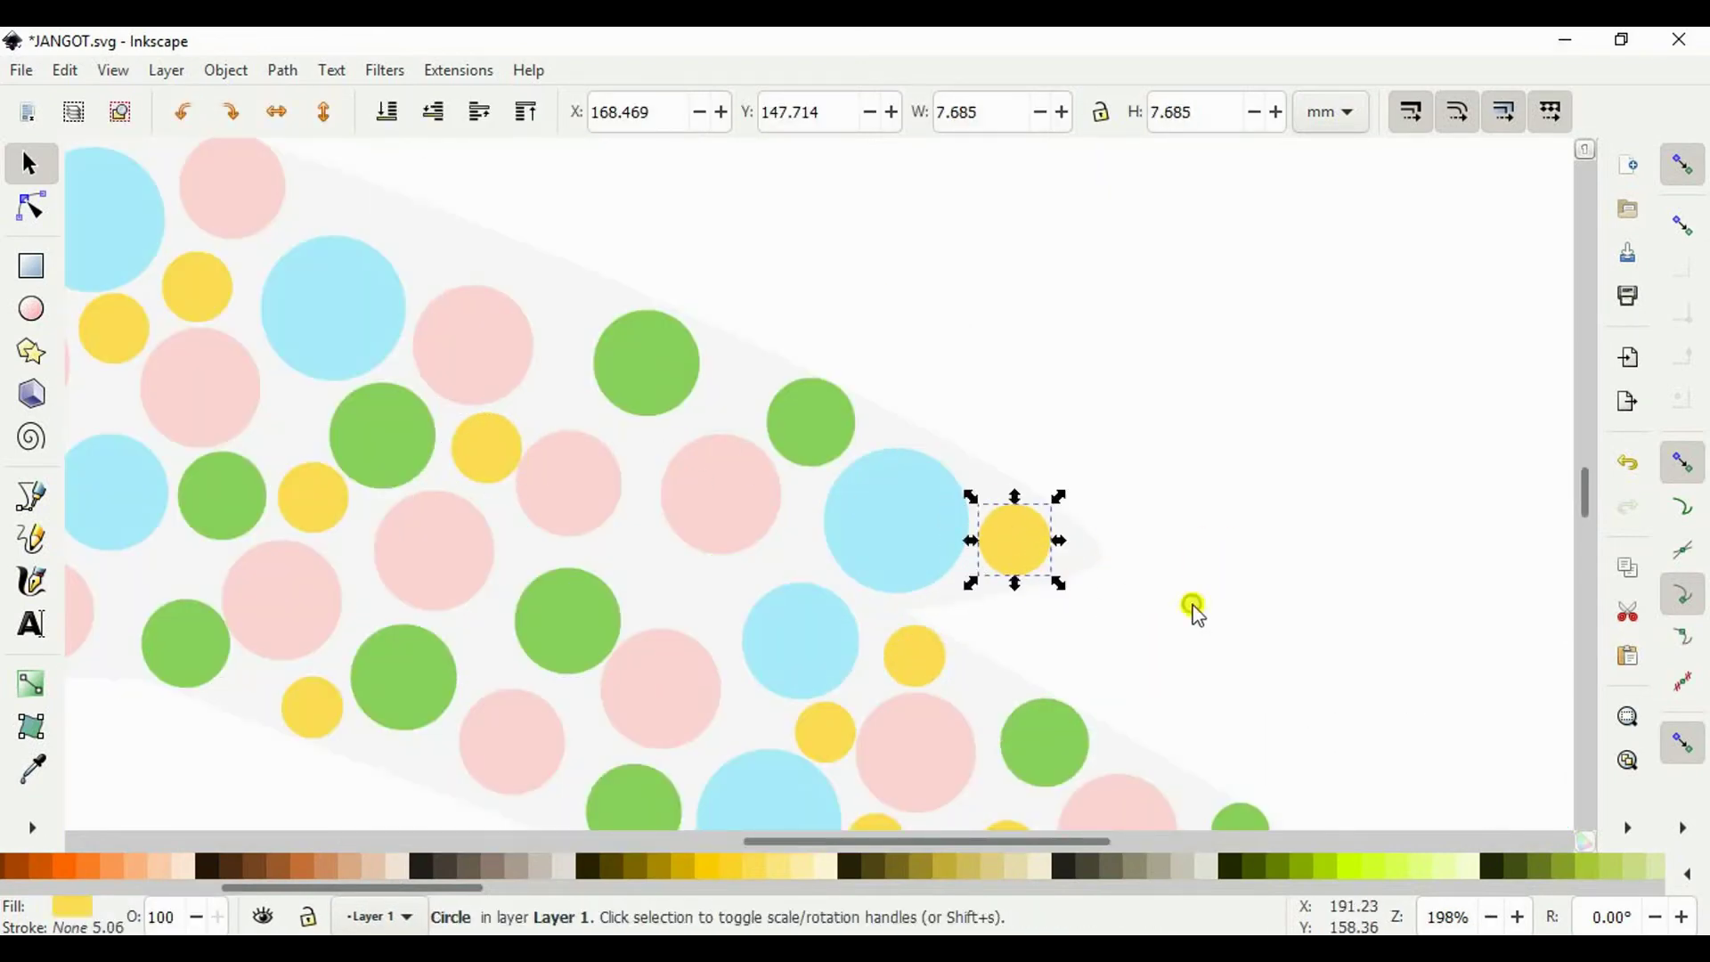
pyautogui.scroll(-1, 1196, 612)
pyautogui.moveTo(691, 521)
pyautogui.mouseDown()
pyautogui.moveTo(948, 503)
pyautogui.moveTo(329, 305)
pyautogui.moveTo(252, 256)
pyautogui.moveTo(680, 687)
pyautogui.moveTo(323, 548)
pyautogui.mouseUp()
# Step: Select the bird silhouette path behind the dots and give it a pale cream fill
pyautogui.scroll(-2, 753, 649)
pyautogui.scroll(-1, 523, 459)
pyautogui.click(524, 459)
pyautogui.scroll(3, 773, 762)
pyautogui.keyDown('shift'); pyautogui.click(773, 761); pyautogui.keyUp('shift')
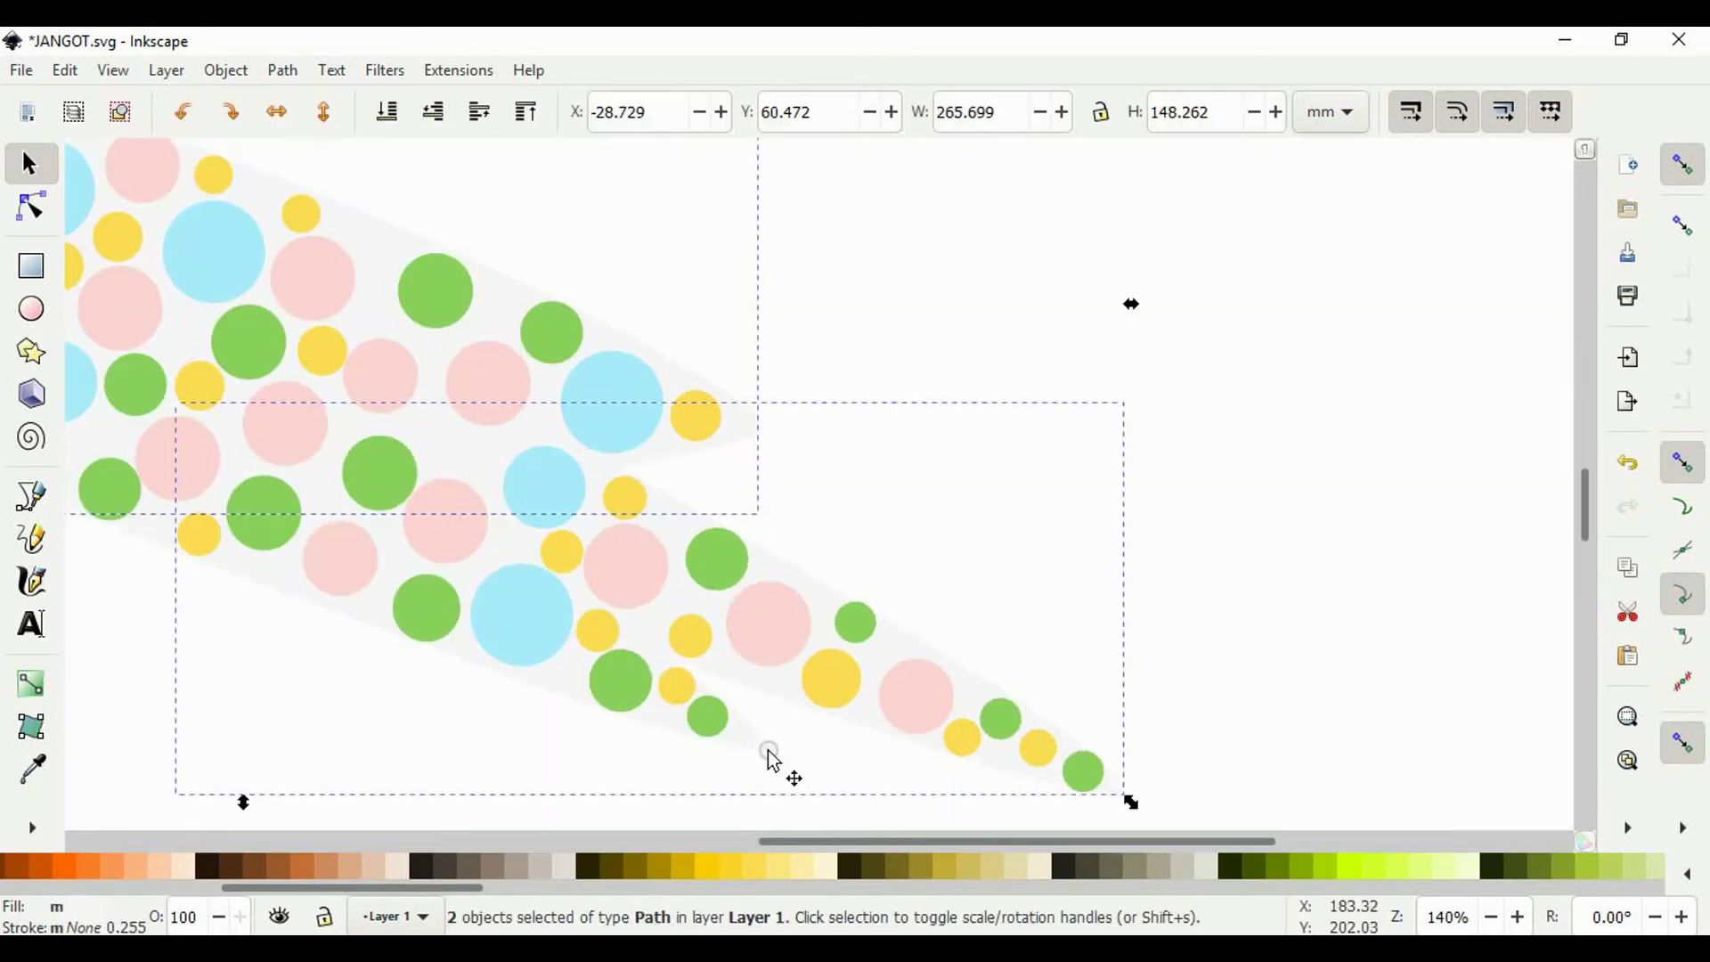
pyautogui.click(1042, 542)
pyautogui.scroll(-2, 1042, 542)
pyautogui.scroll(-1, 1042, 541)
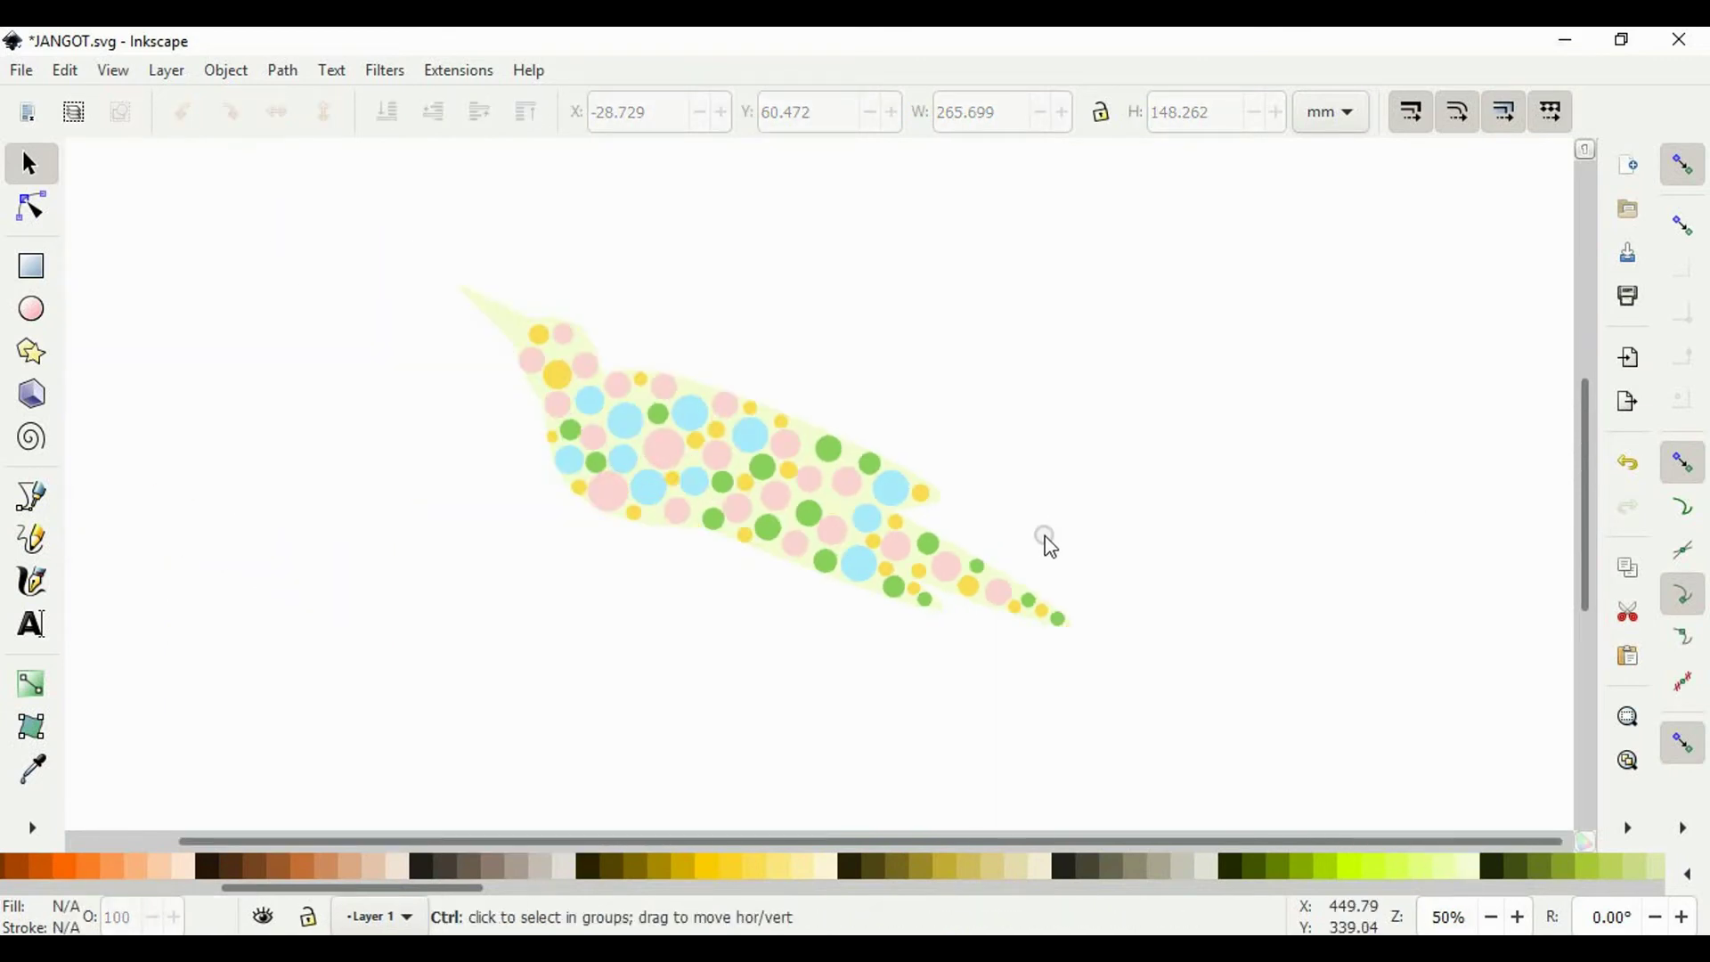
pyautogui.scroll(-1, 1047, 544)
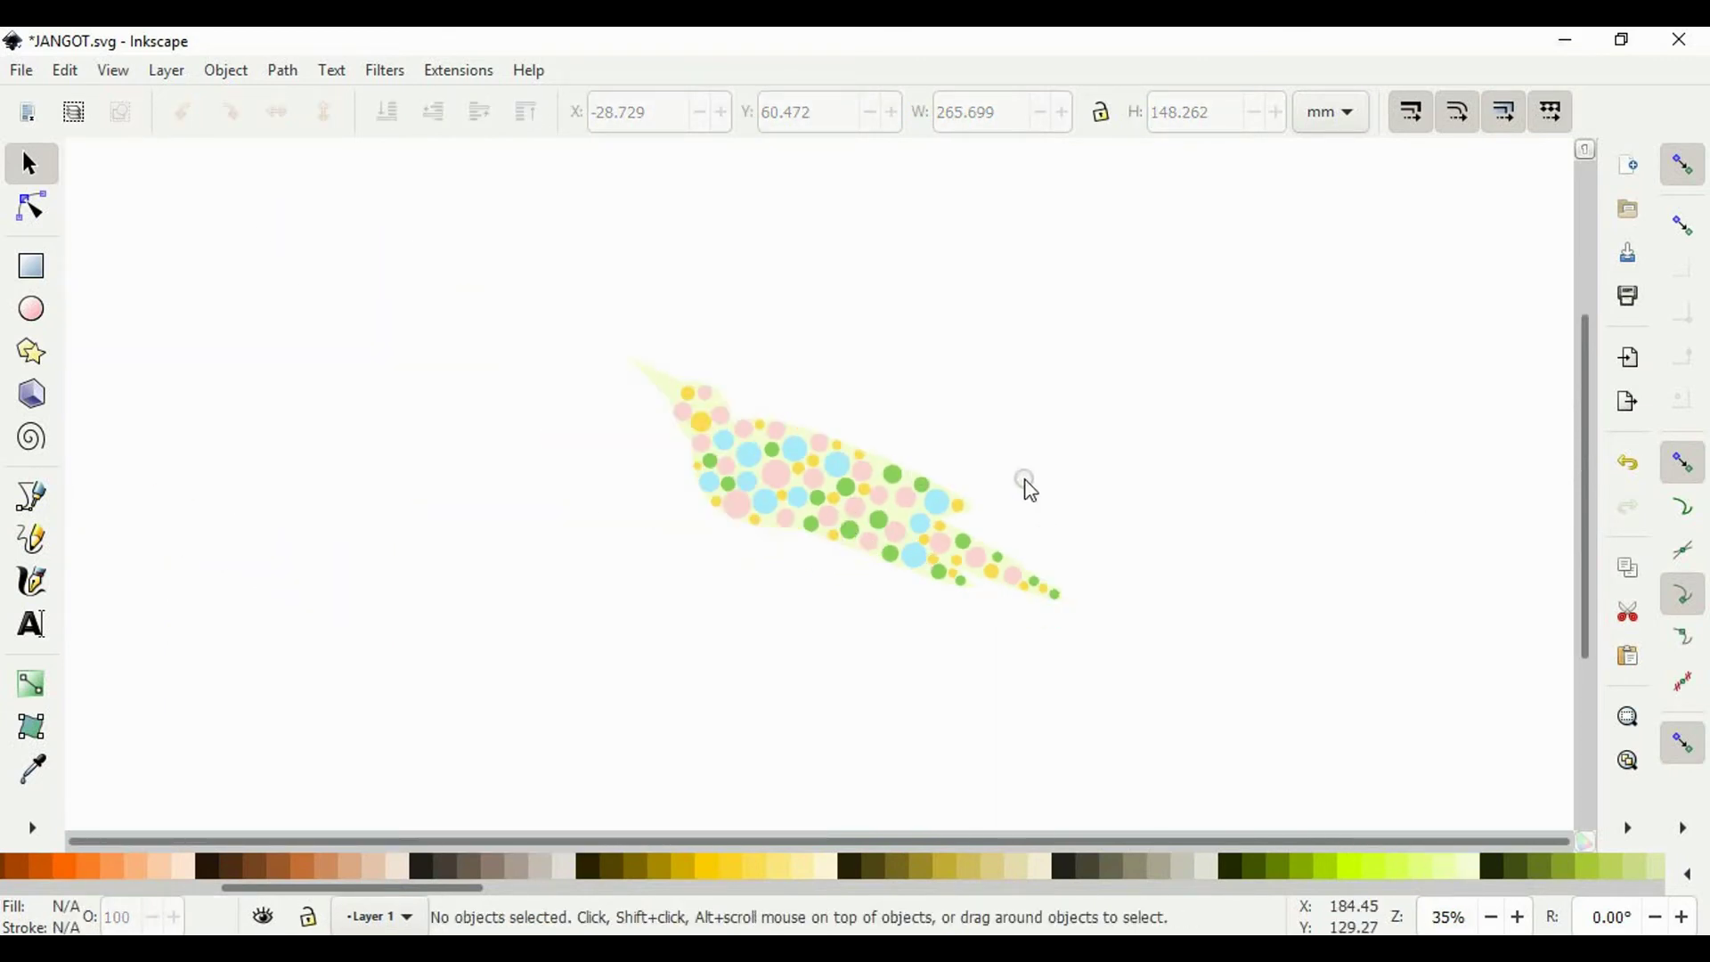
pyautogui.scroll(3, 692, 393)
pyautogui.click(605, 366)
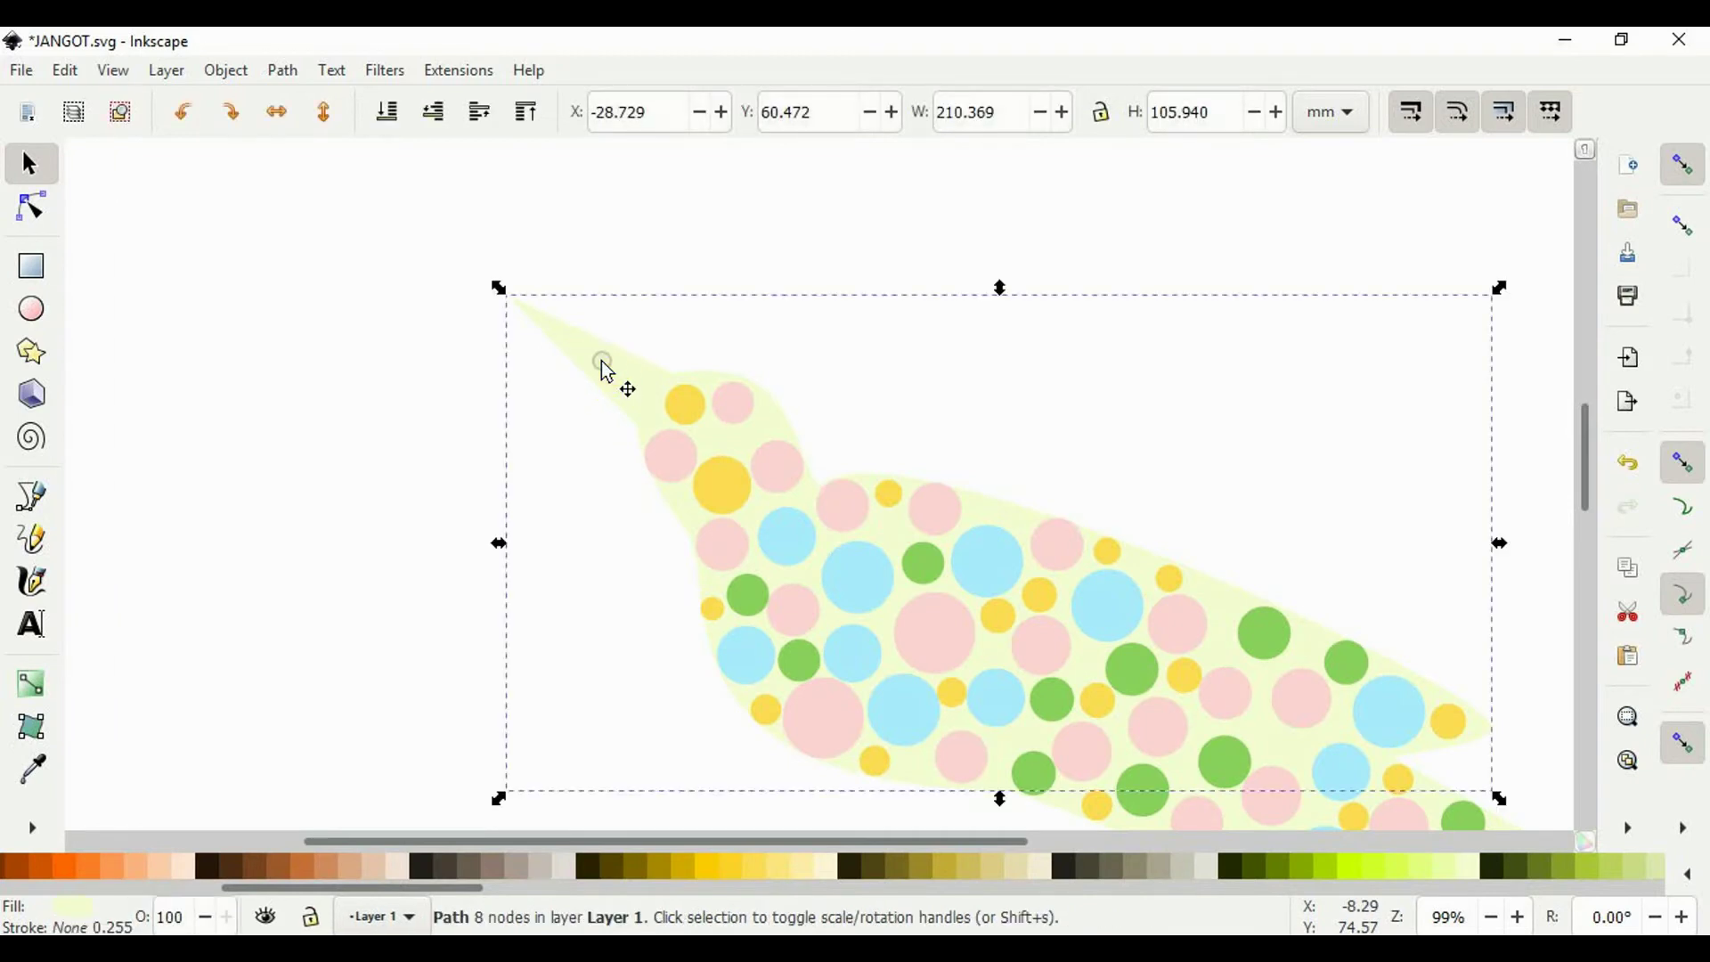
pyautogui.moveTo(445, 888); pyautogui.dragTo(227, 886)
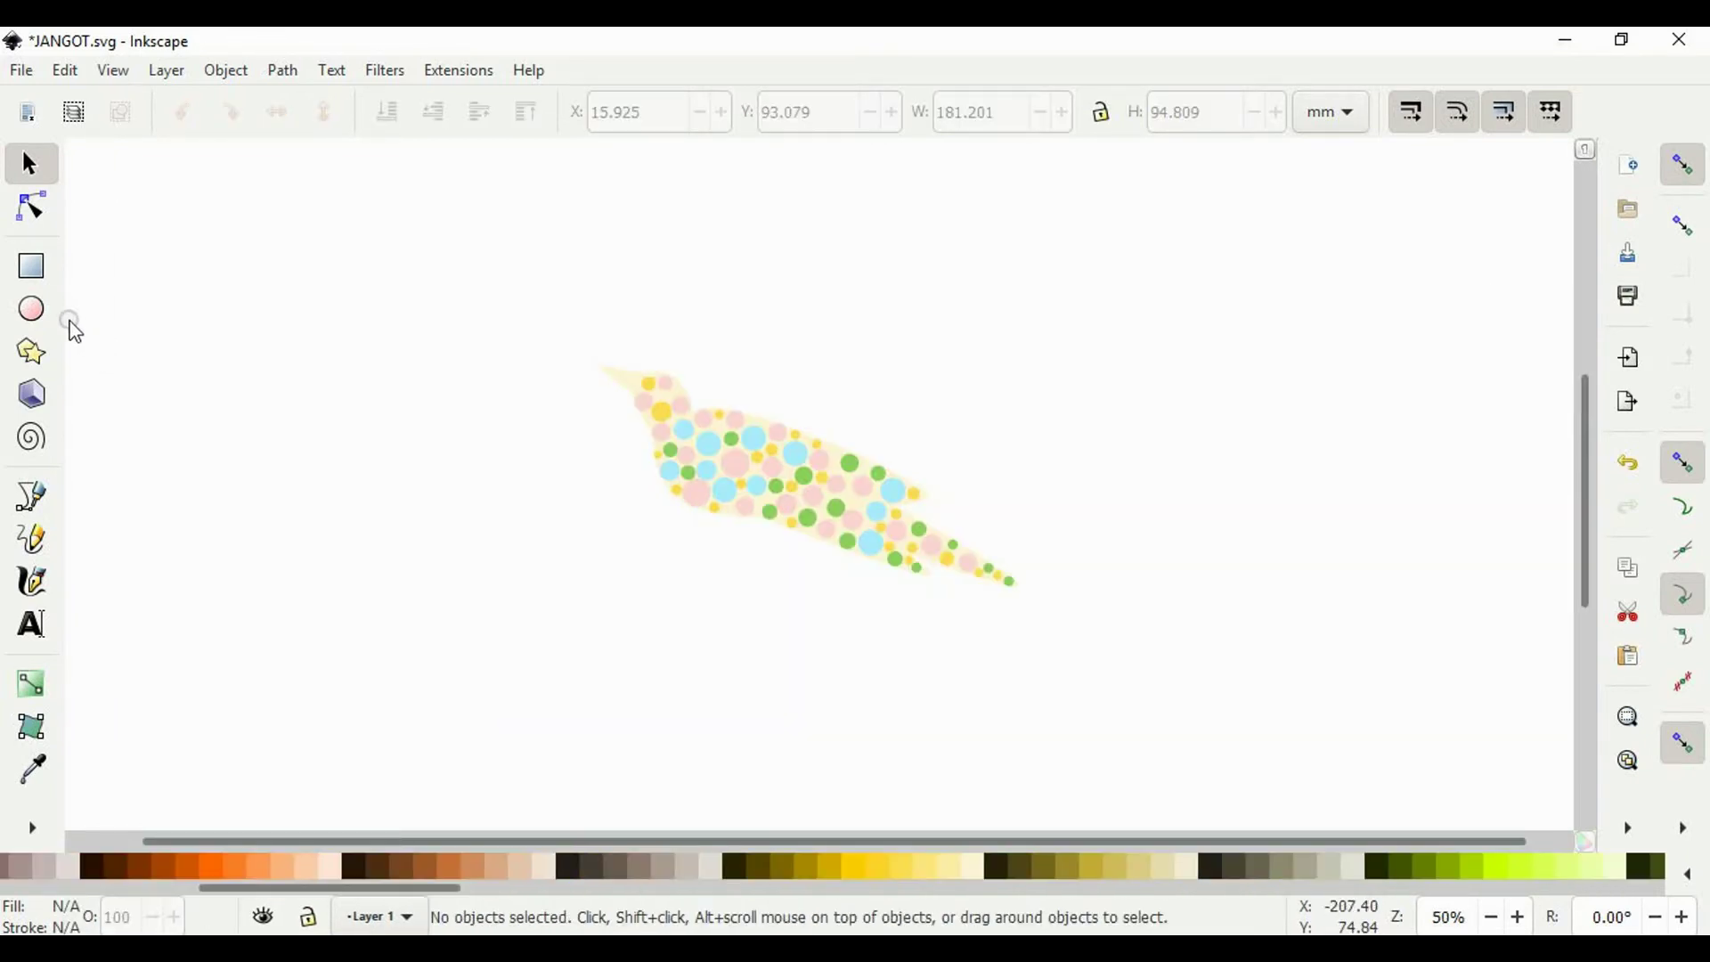
# Step: Draw an orange-filled rectangle over the bird's head and send it to the bottom
pyautogui.click(31, 283)
pyautogui.moveTo(478, 281); pyautogui.dragTo(775, 573)
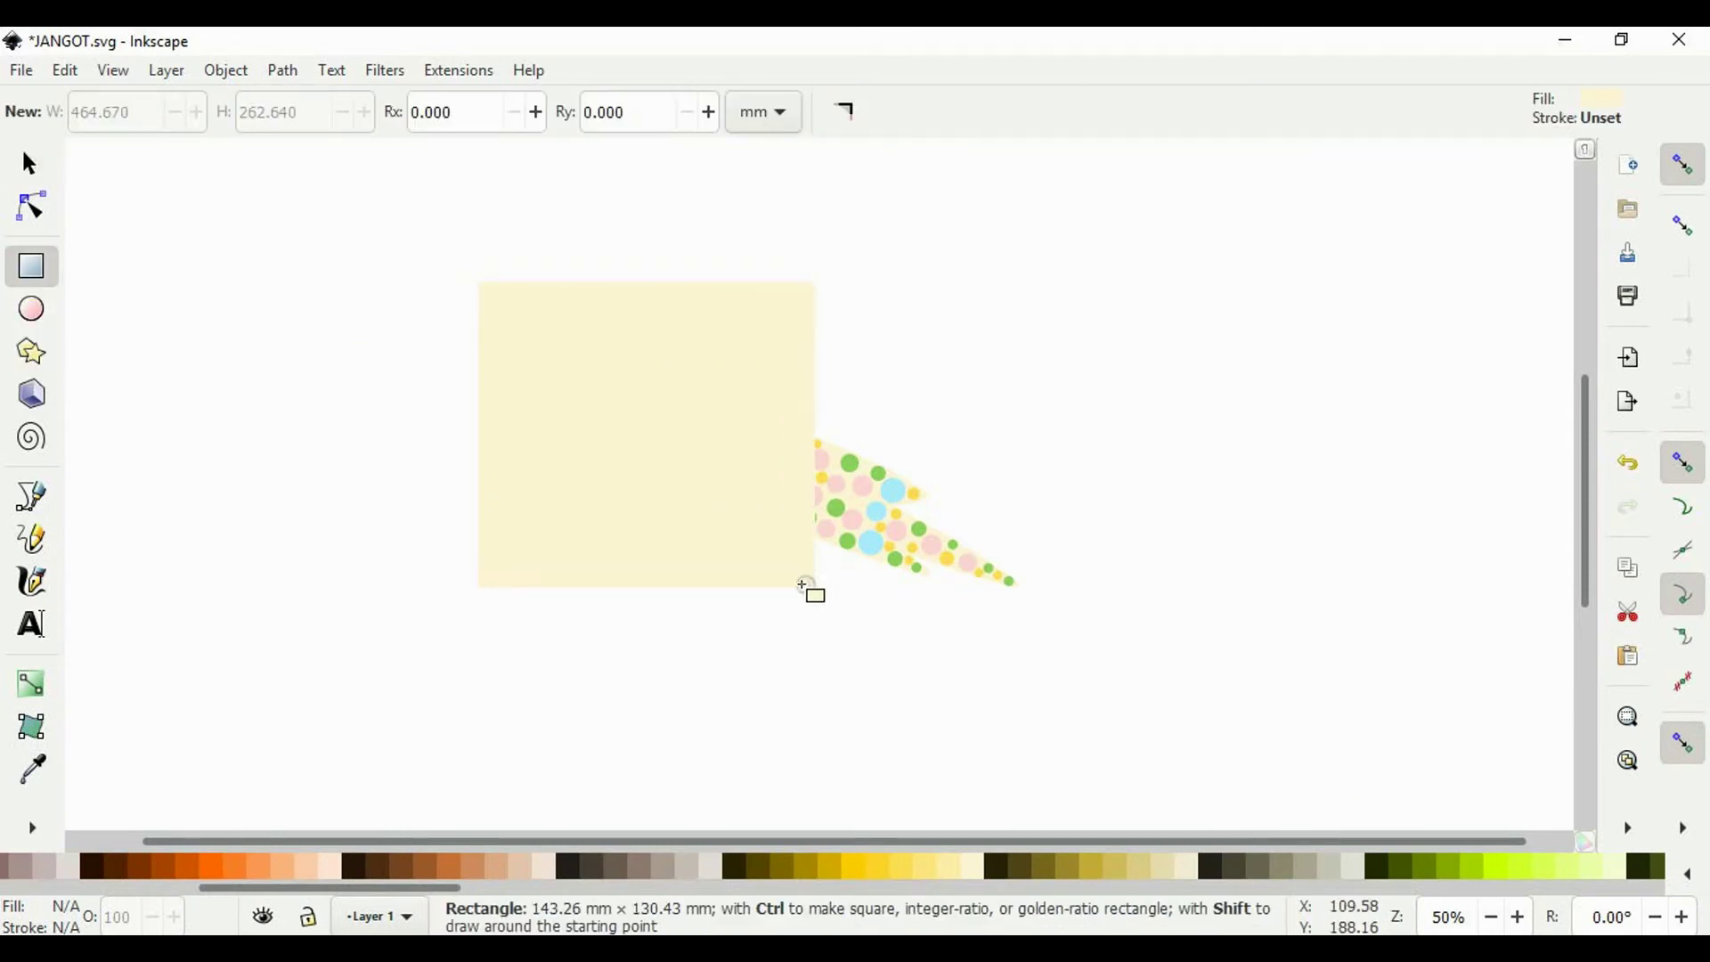
pyautogui.click(217, 868)
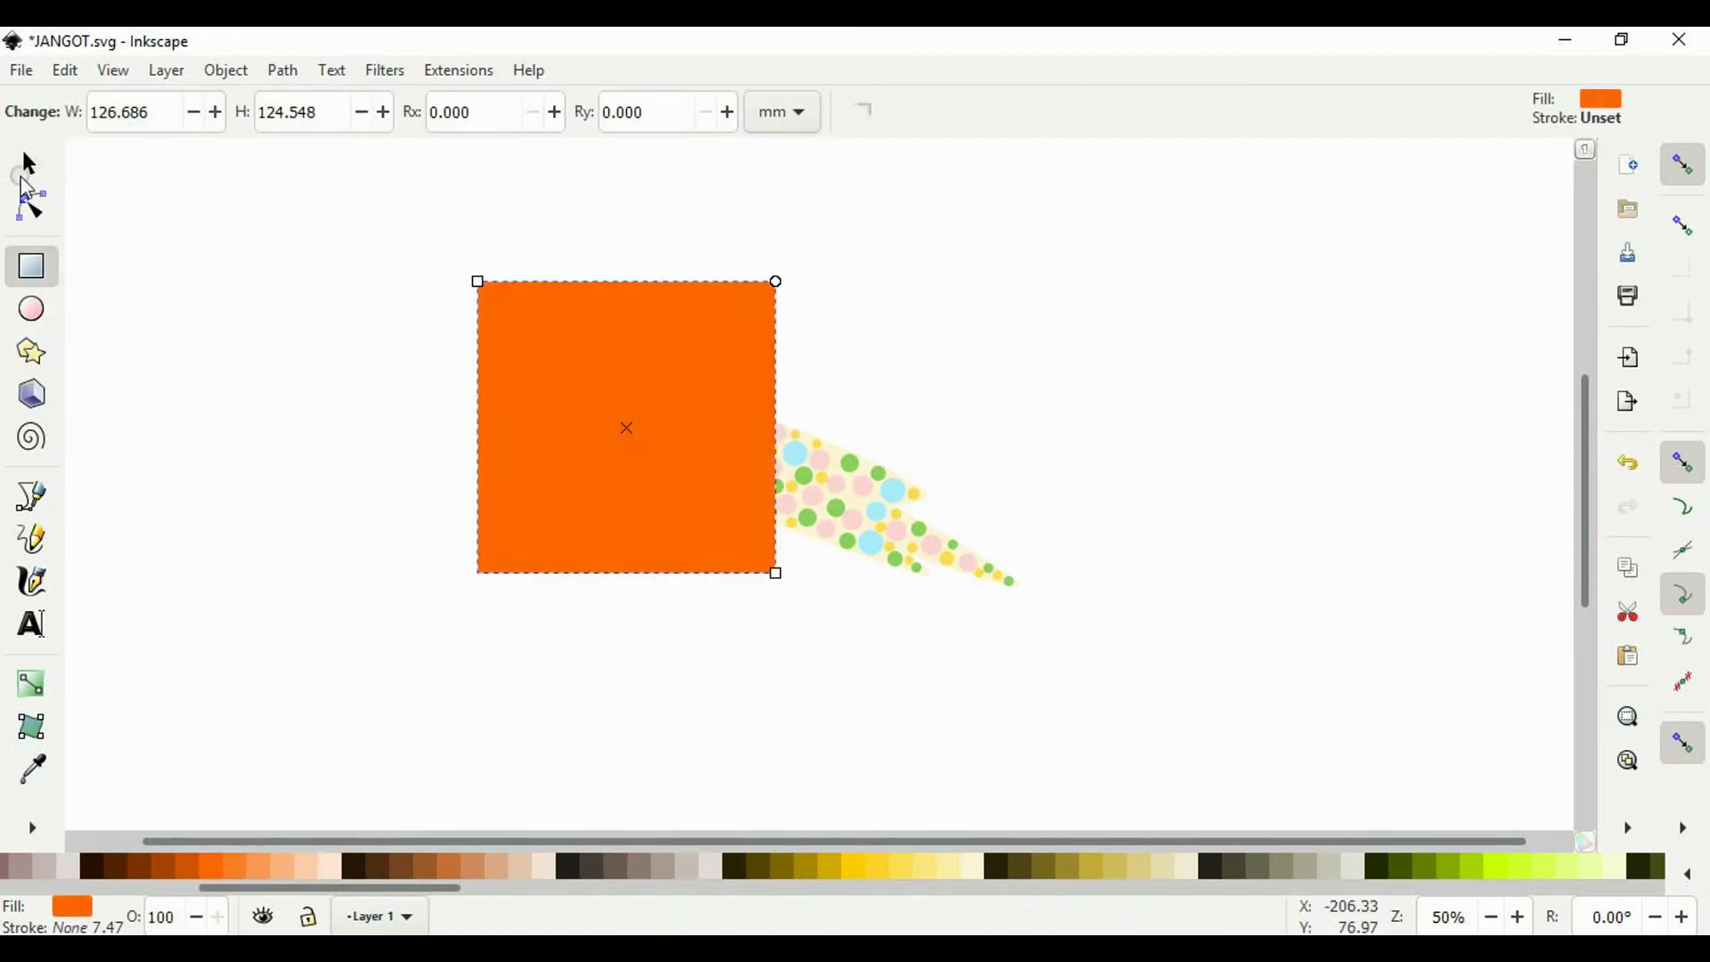
pyautogui.click(29, 164)
pyautogui.moveTo(588, 456); pyautogui.dragTo(604, 447)
pyautogui.press('End')
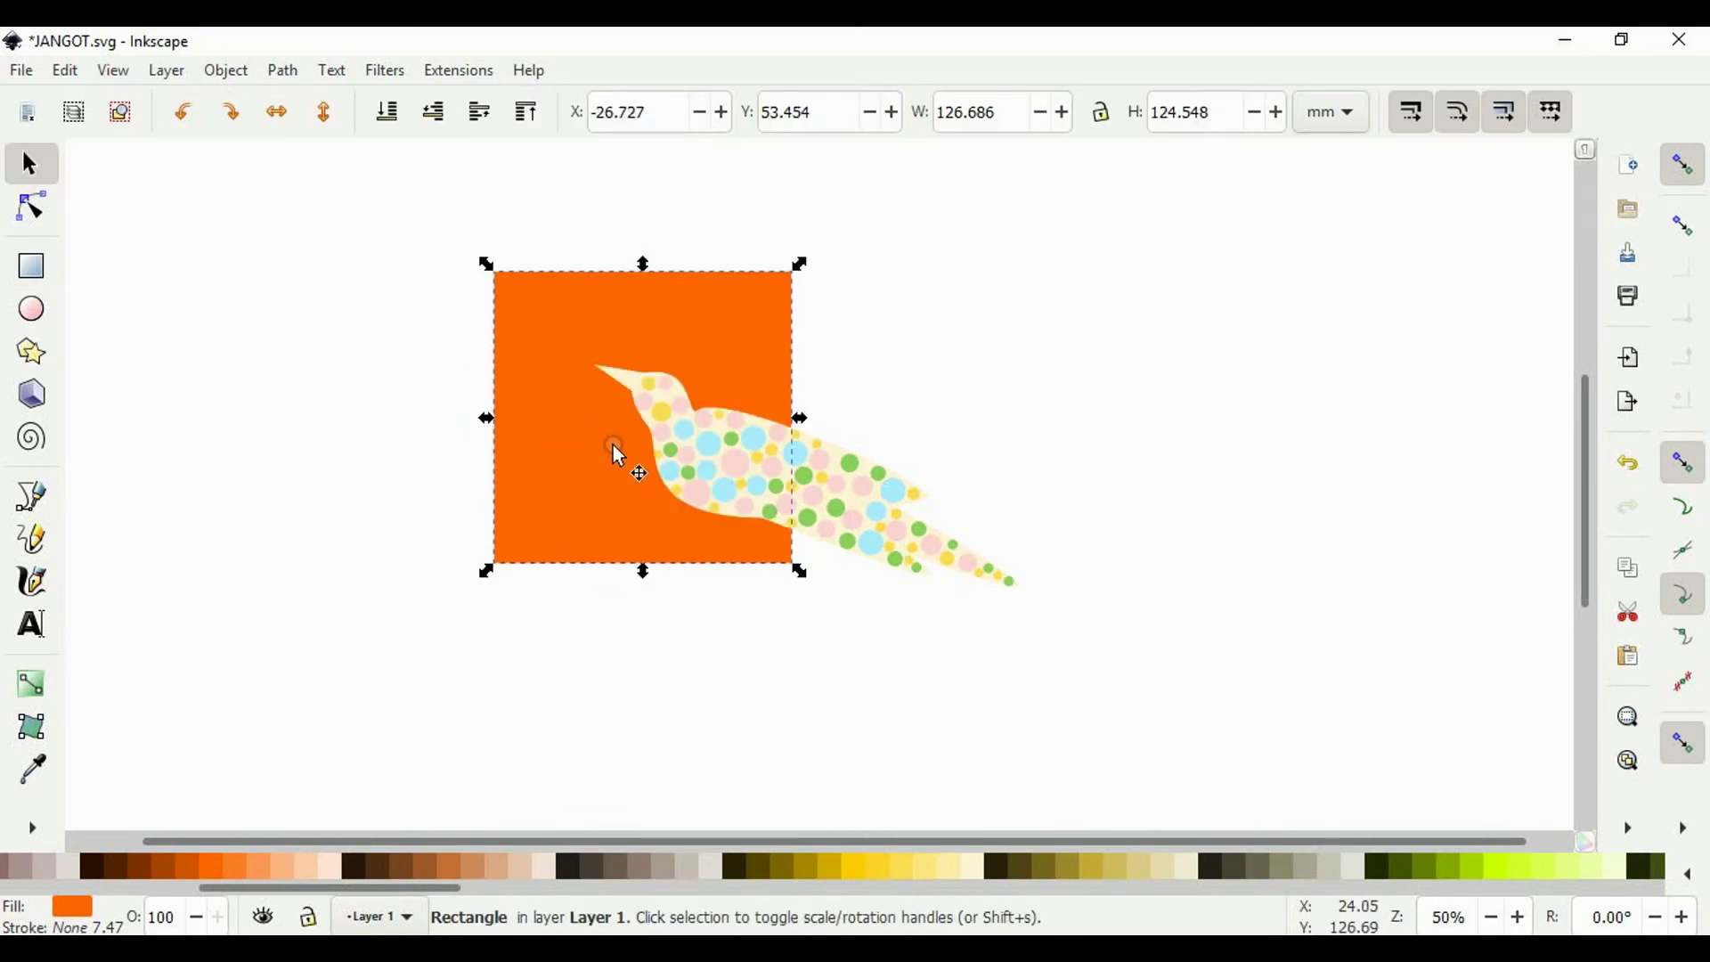
# Step: Resize the orange rectangle into a square behind the head, then draw a second rectangle beside it
pyautogui.moveTo(499, 265); pyautogui.dragTo(562, 313)
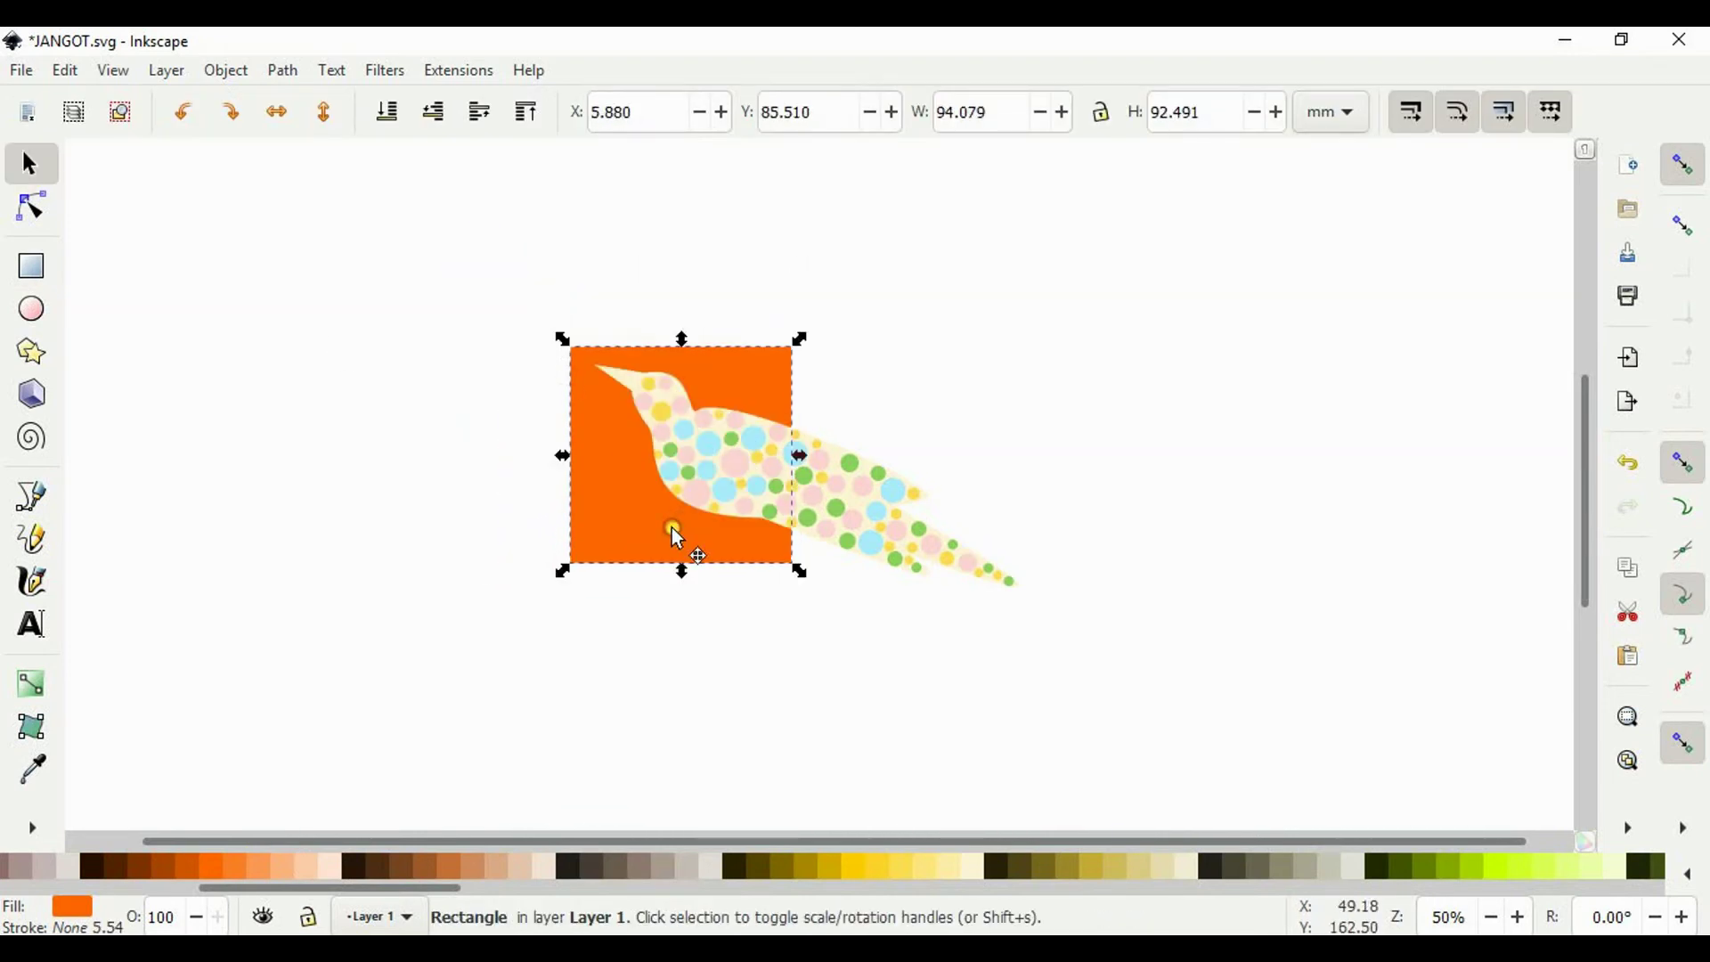
pyautogui.moveTo(679, 534); pyautogui.dragTo(665, 499)
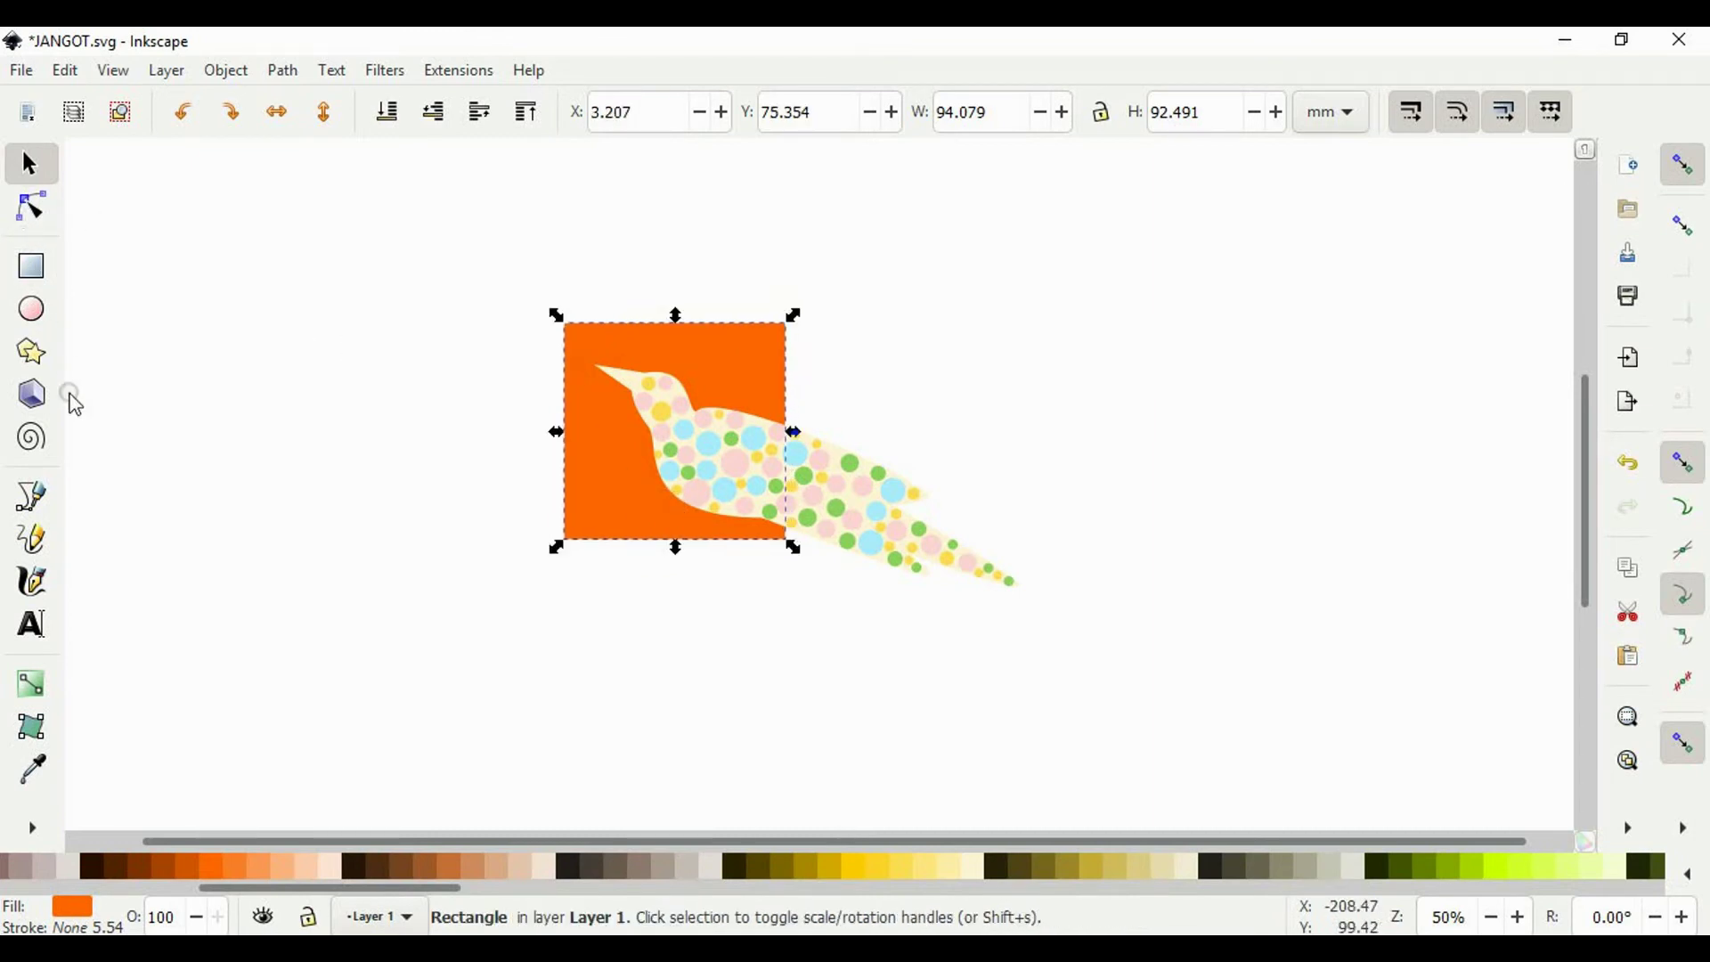
pyautogui.click(32, 265)
pyautogui.moveTo(147, 302); pyautogui.dragTo(389, 515)
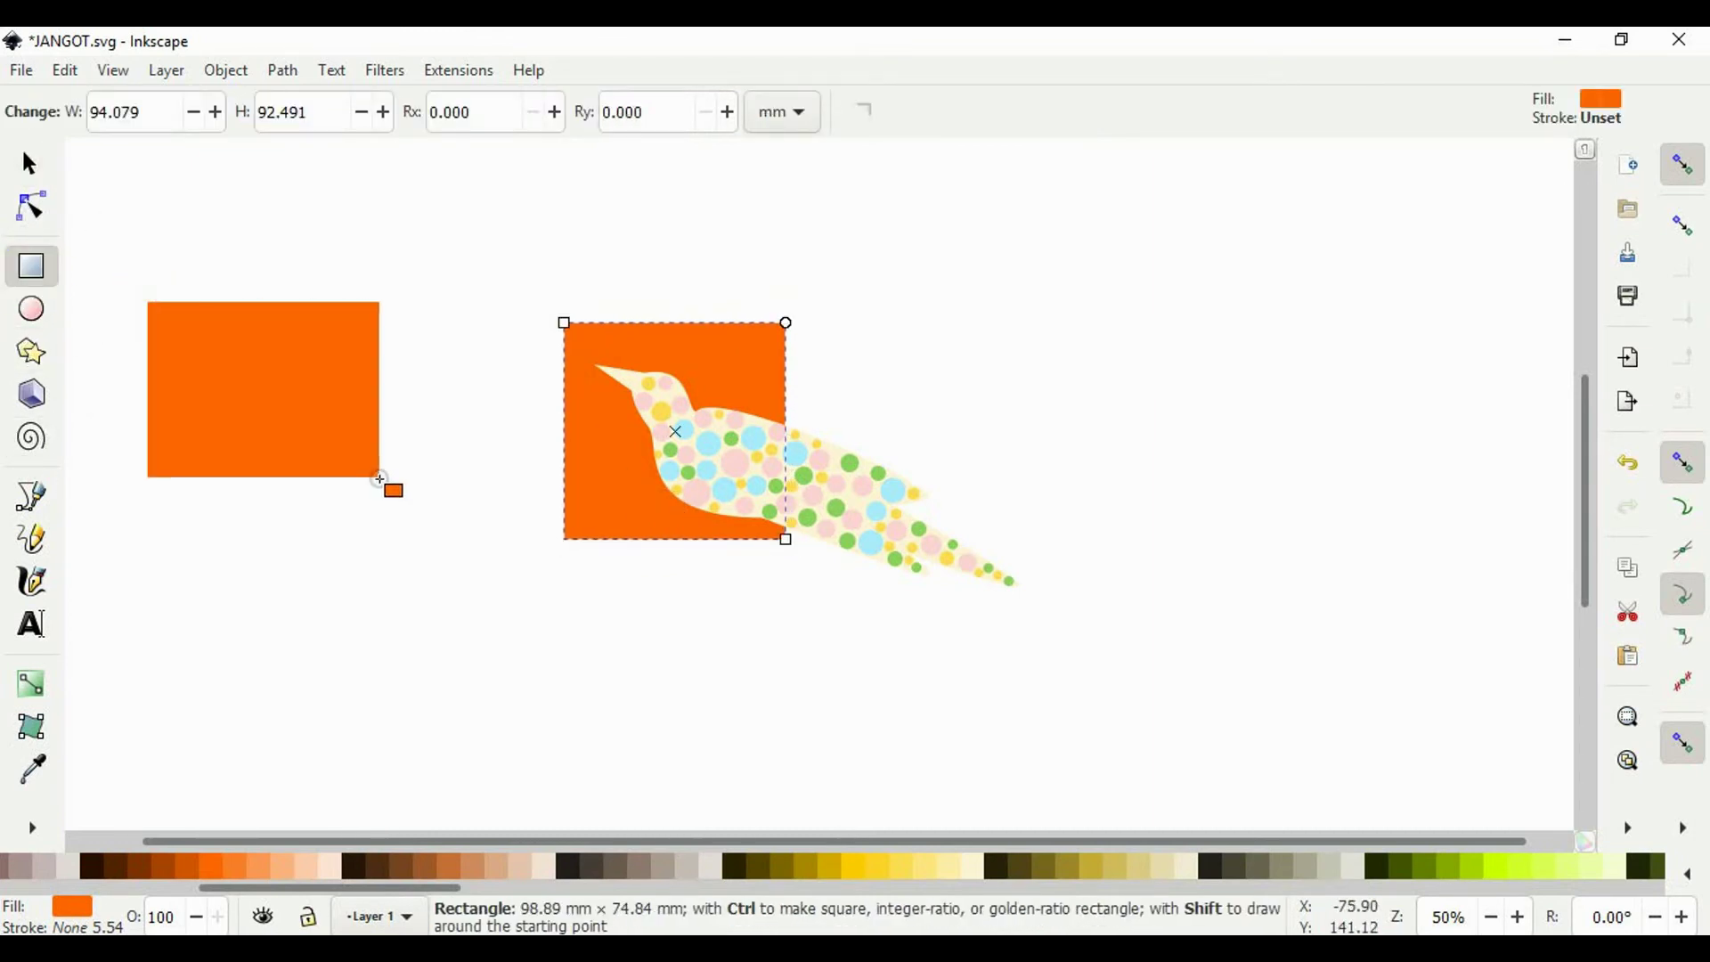
# Step: Give the second rectangle a flat white stroke
pyautogui.click(30, 163)
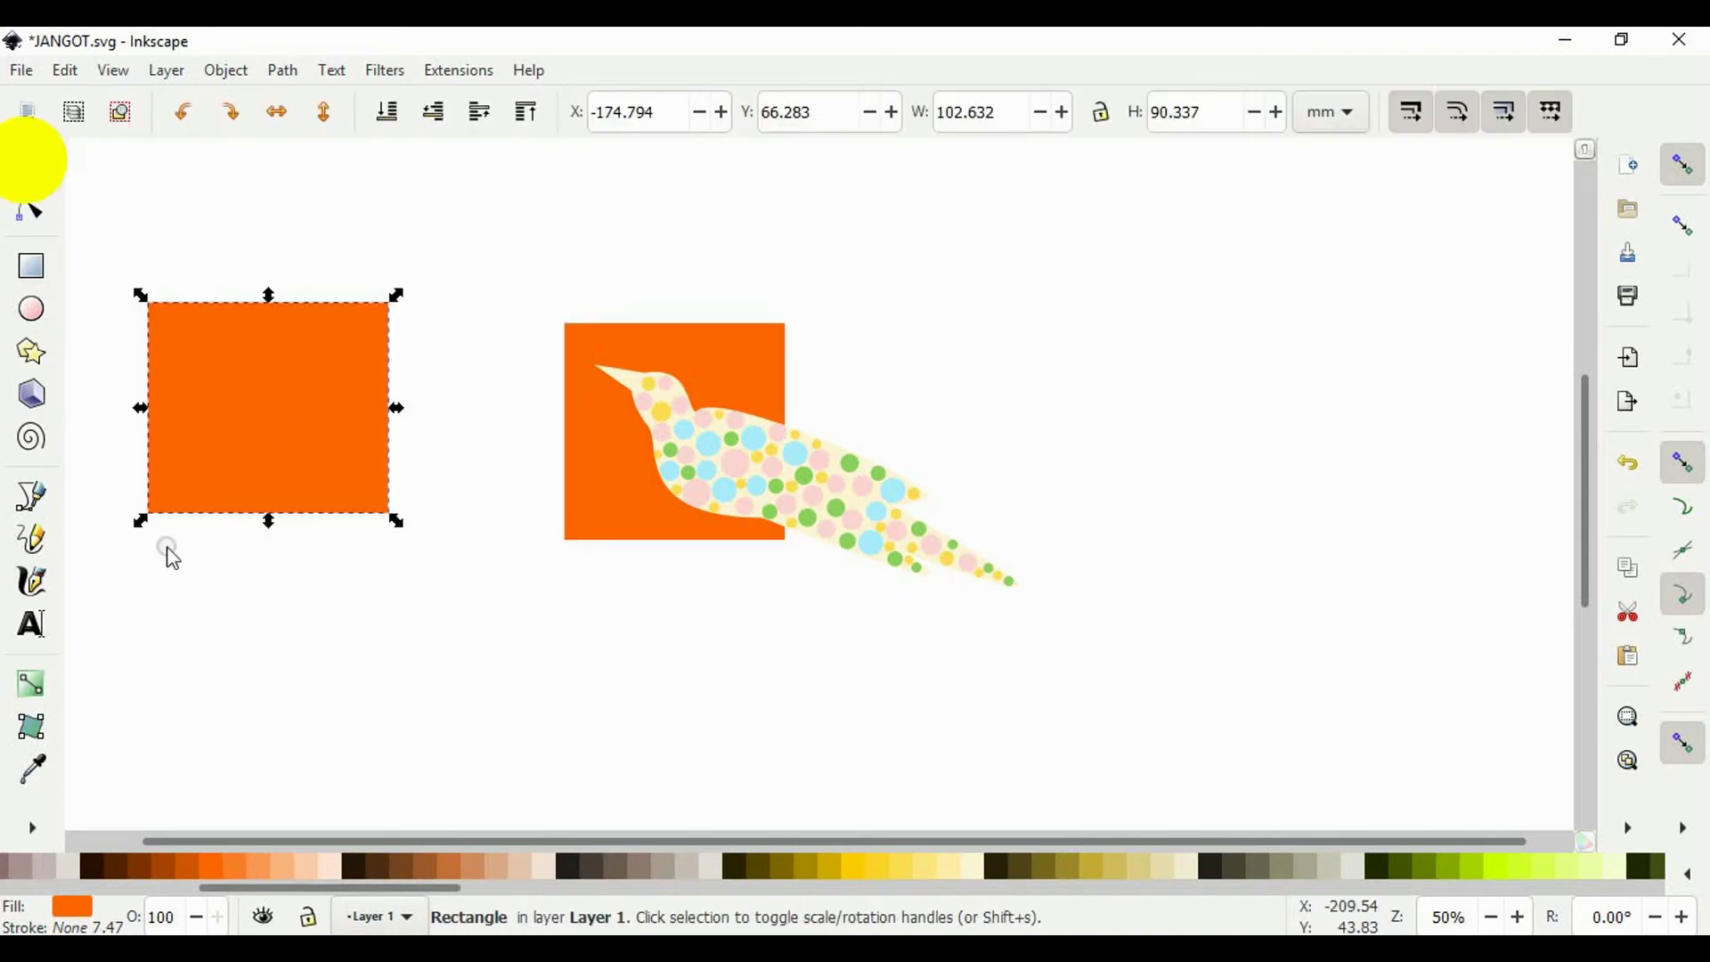
pyautogui.click(72, 907)
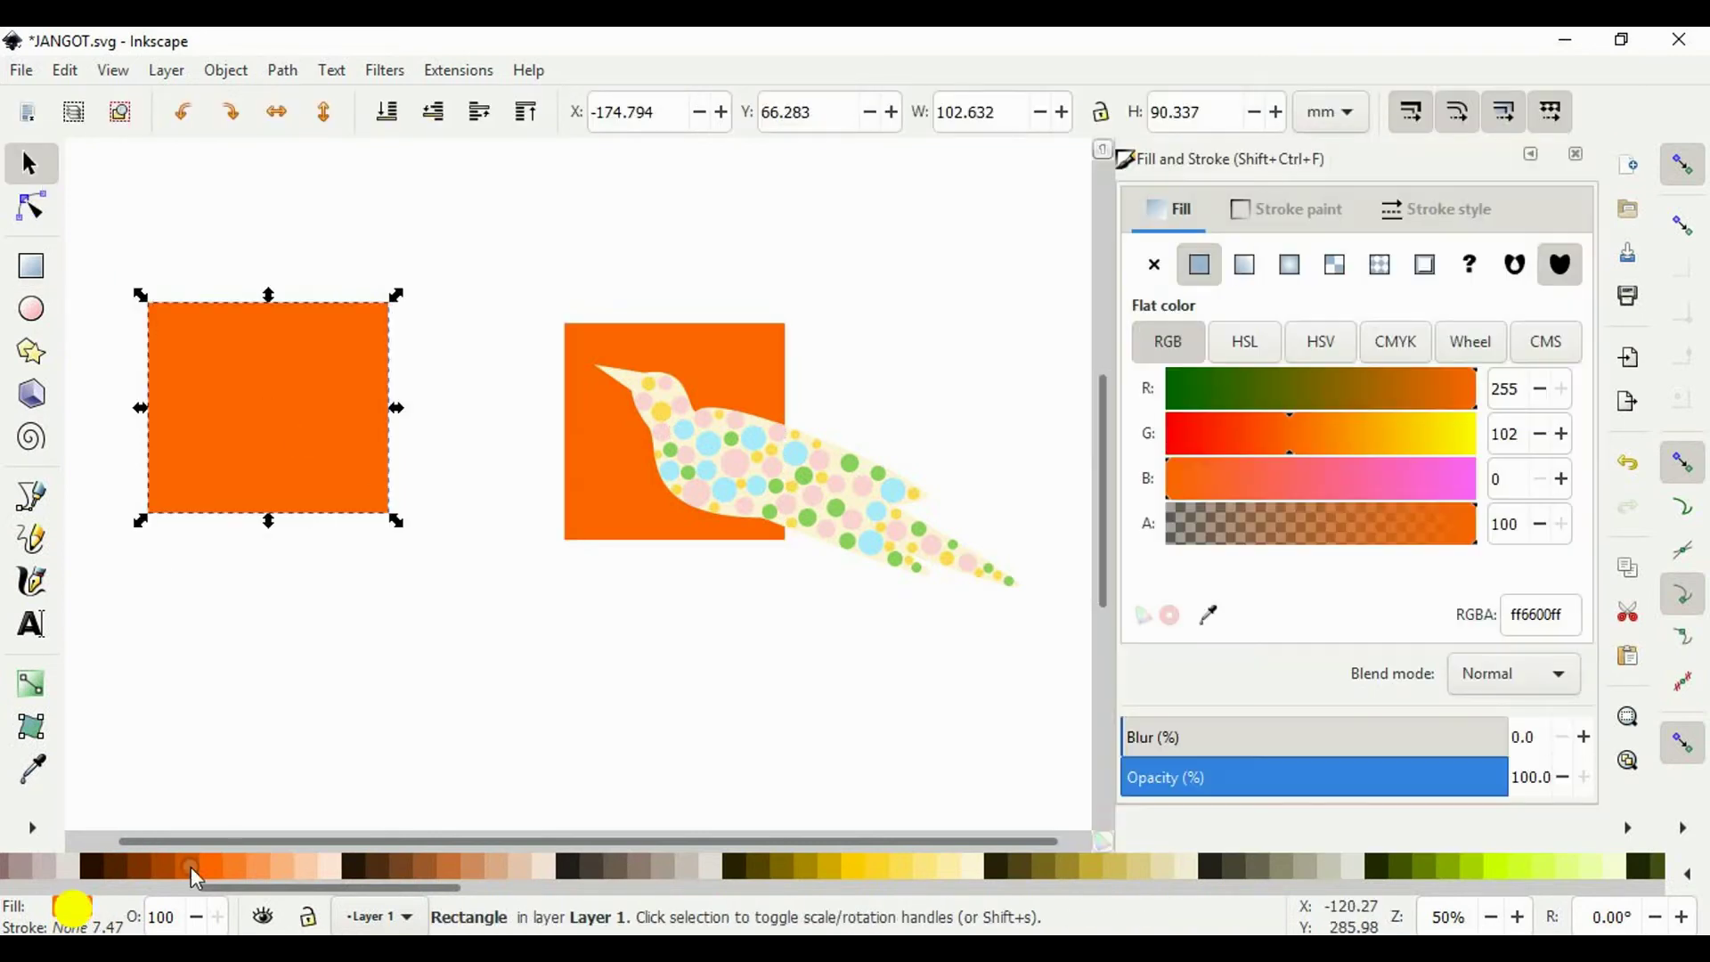
pyautogui.click(1280, 212)
pyautogui.click(1200, 266)
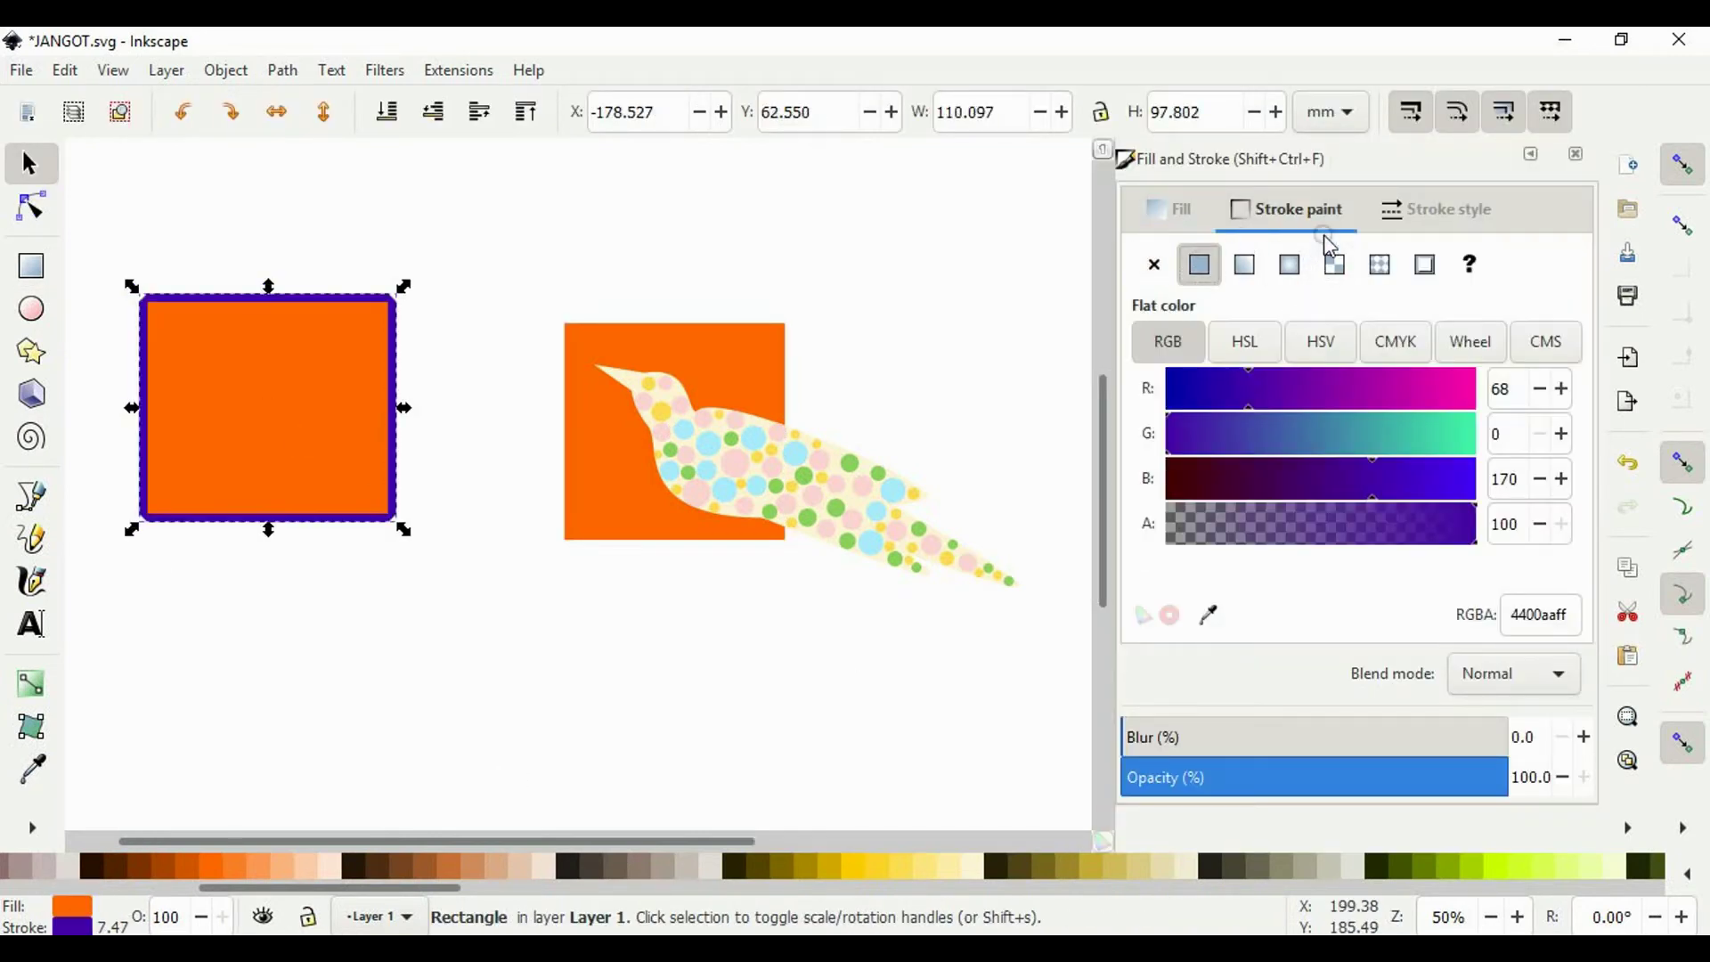
pyautogui.moveTo(1297, 393); pyautogui.dragTo(1168, 392)
pyautogui.moveTo(1374, 481); pyautogui.dragTo(1476, 481)
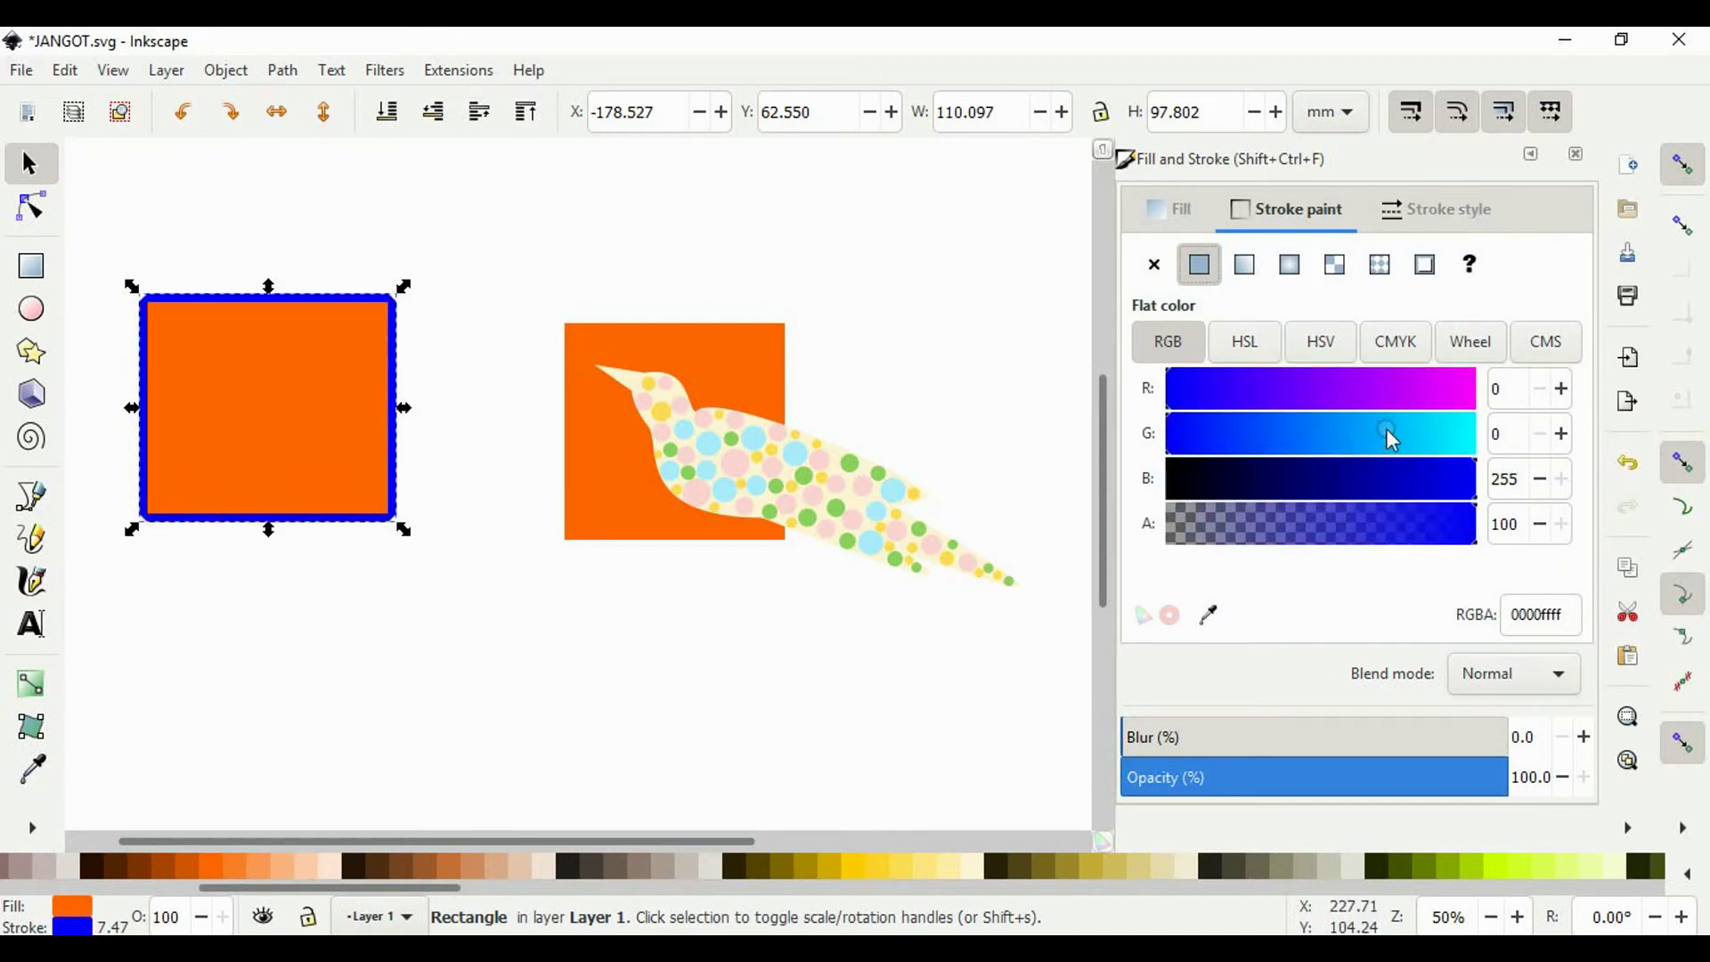
pyautogui.moveTo(1386, 436)
pyautogui.mouseDown()
pyautogui.moveTo(1477, 436)
pyautogui.moveTo(1703, 383)
pyautogui.mouseUp()
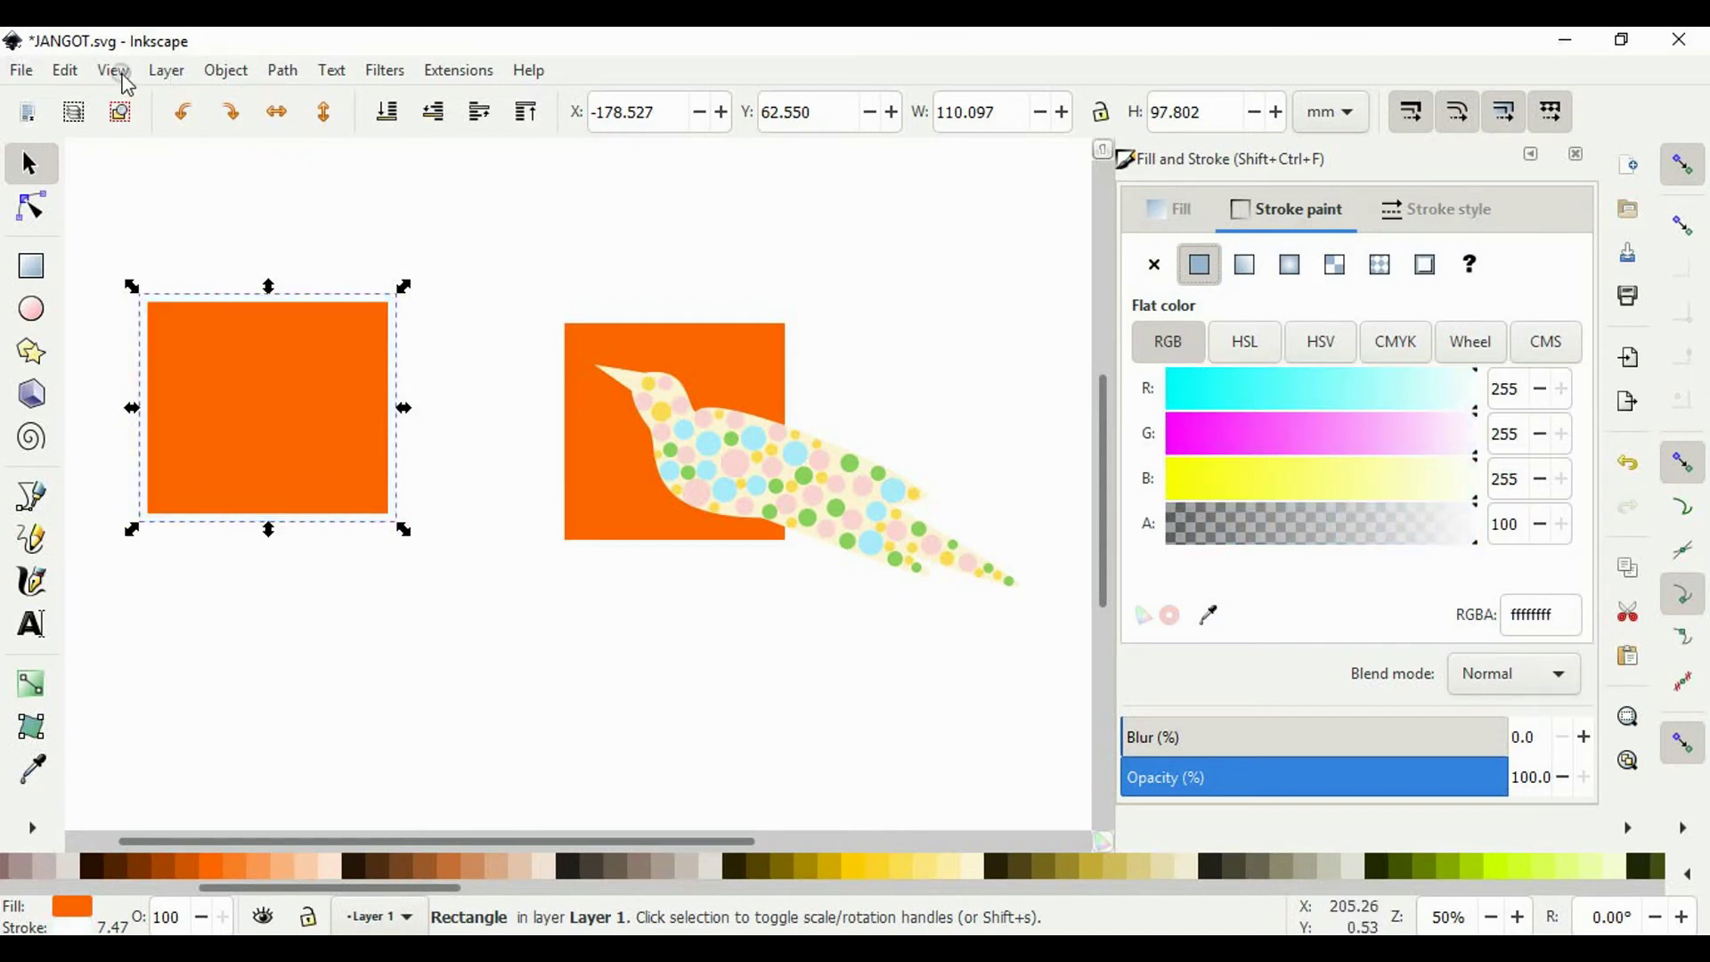
# Step: Remove the second rectangle's orange fill, leaving only its white frame
pyautogui.click(272, 259)
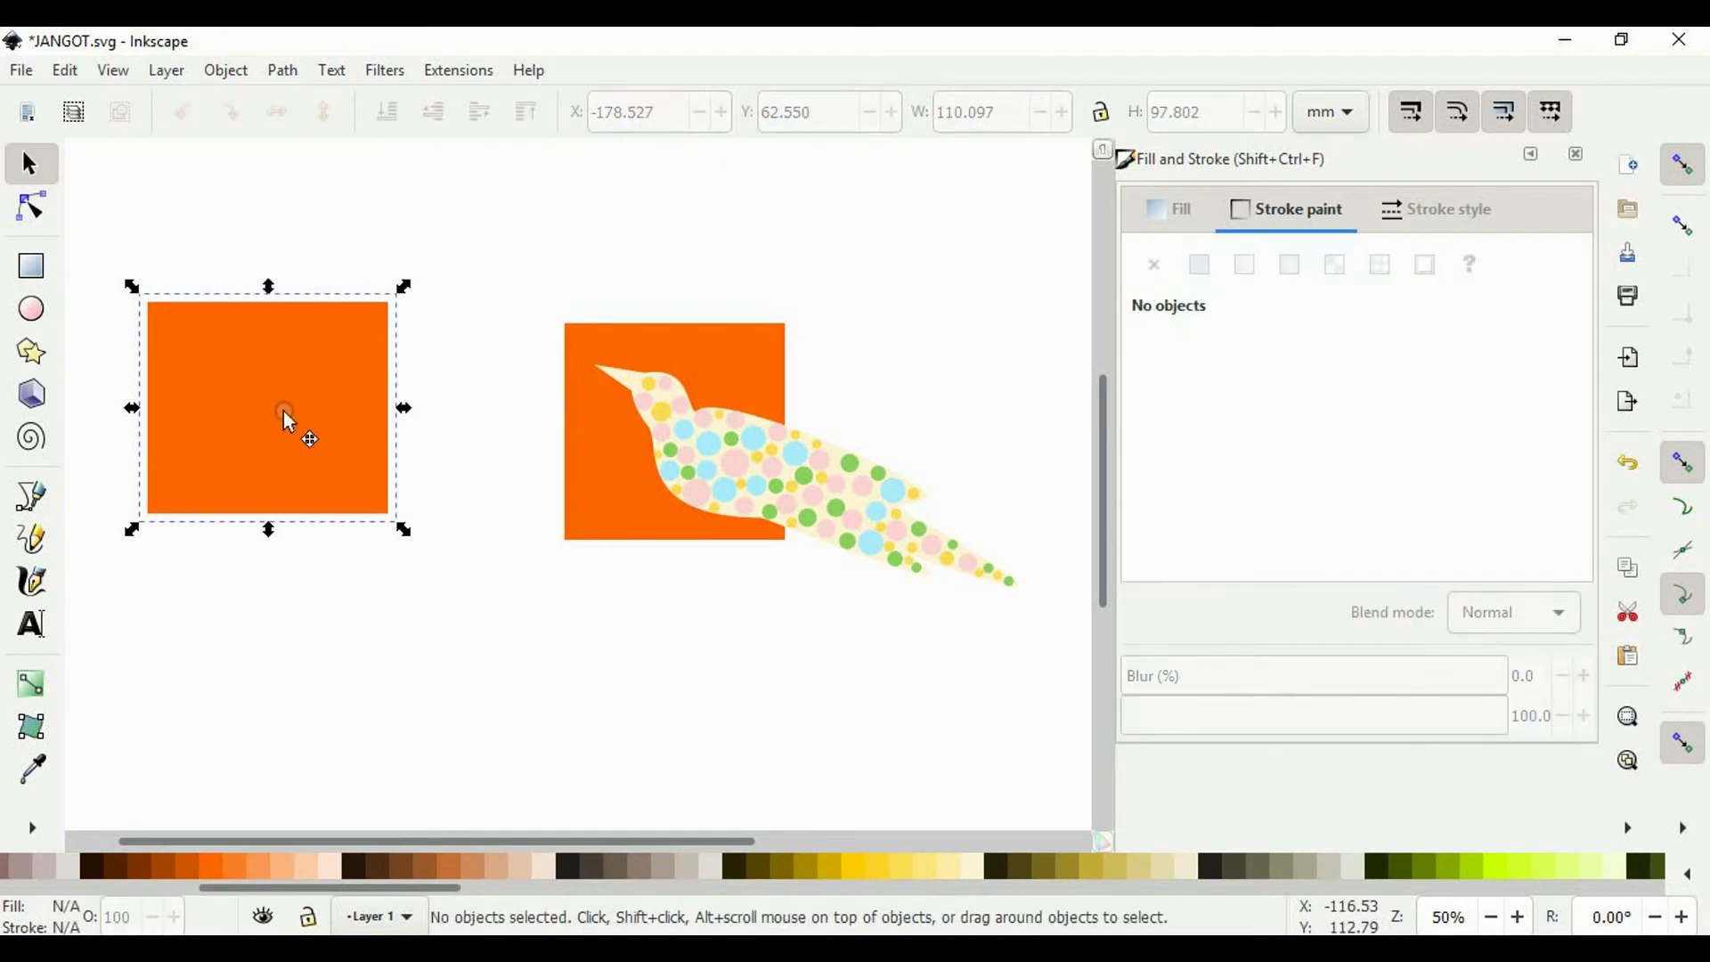
pyautogui.click(286, 428)
pyautogui.click(1174, 211)
pyautogui.click(1154, 265)
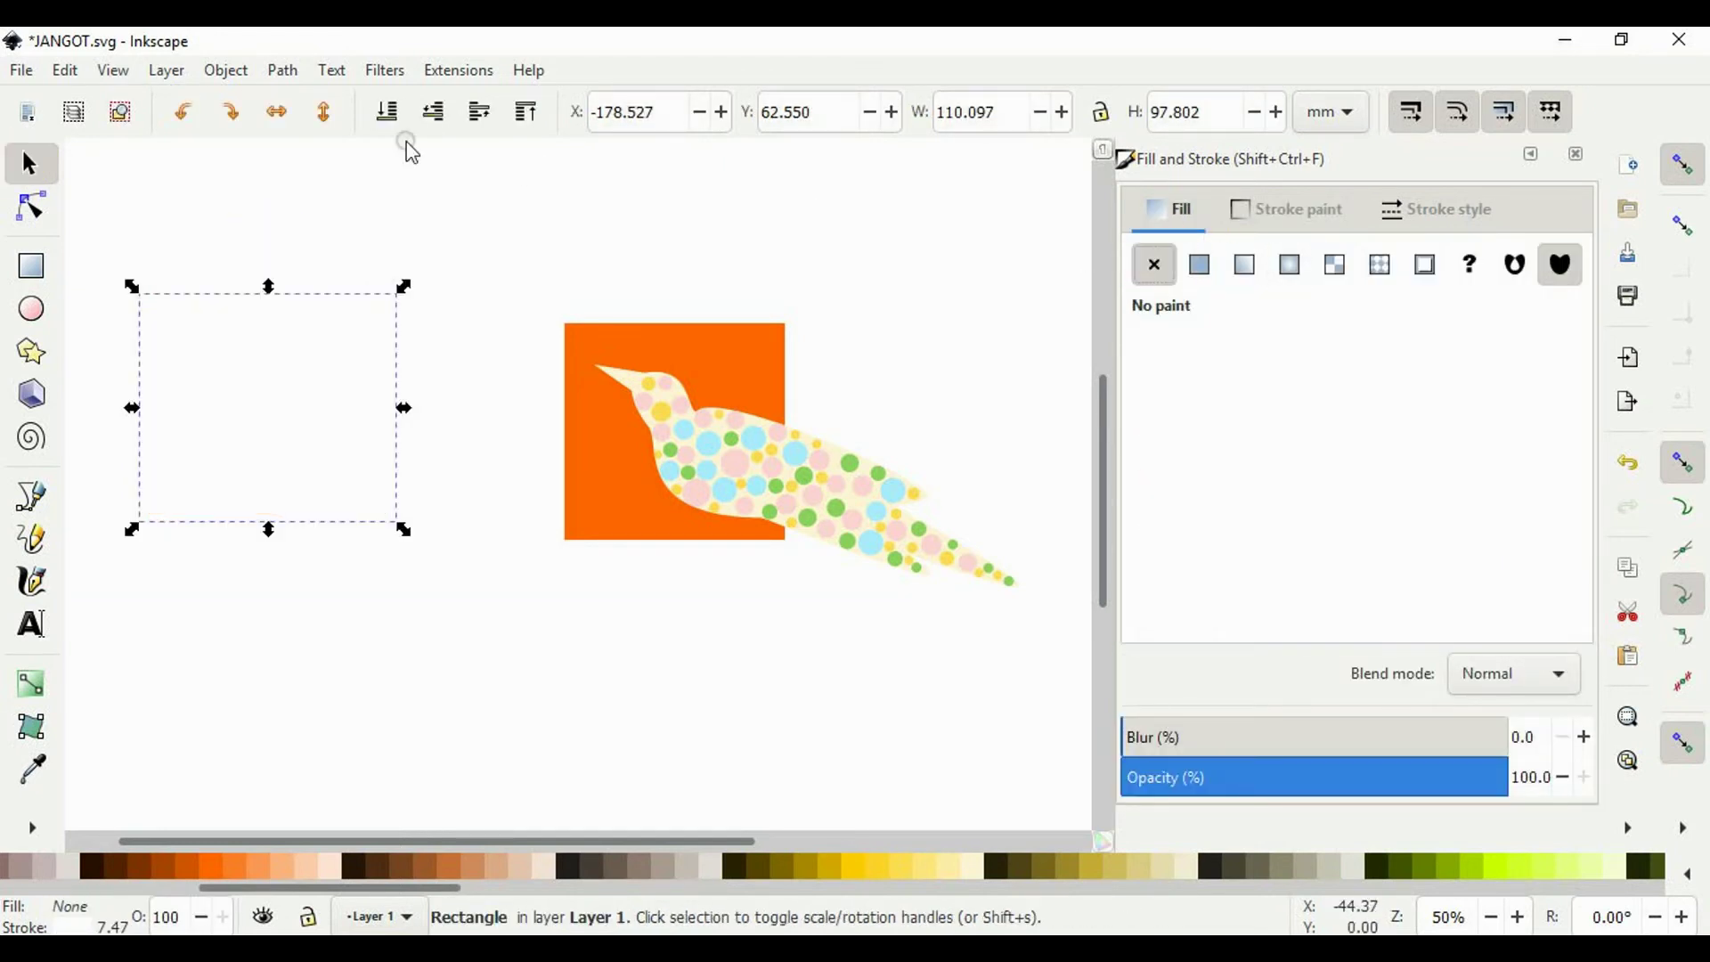
pyautogui.click(271, 73)
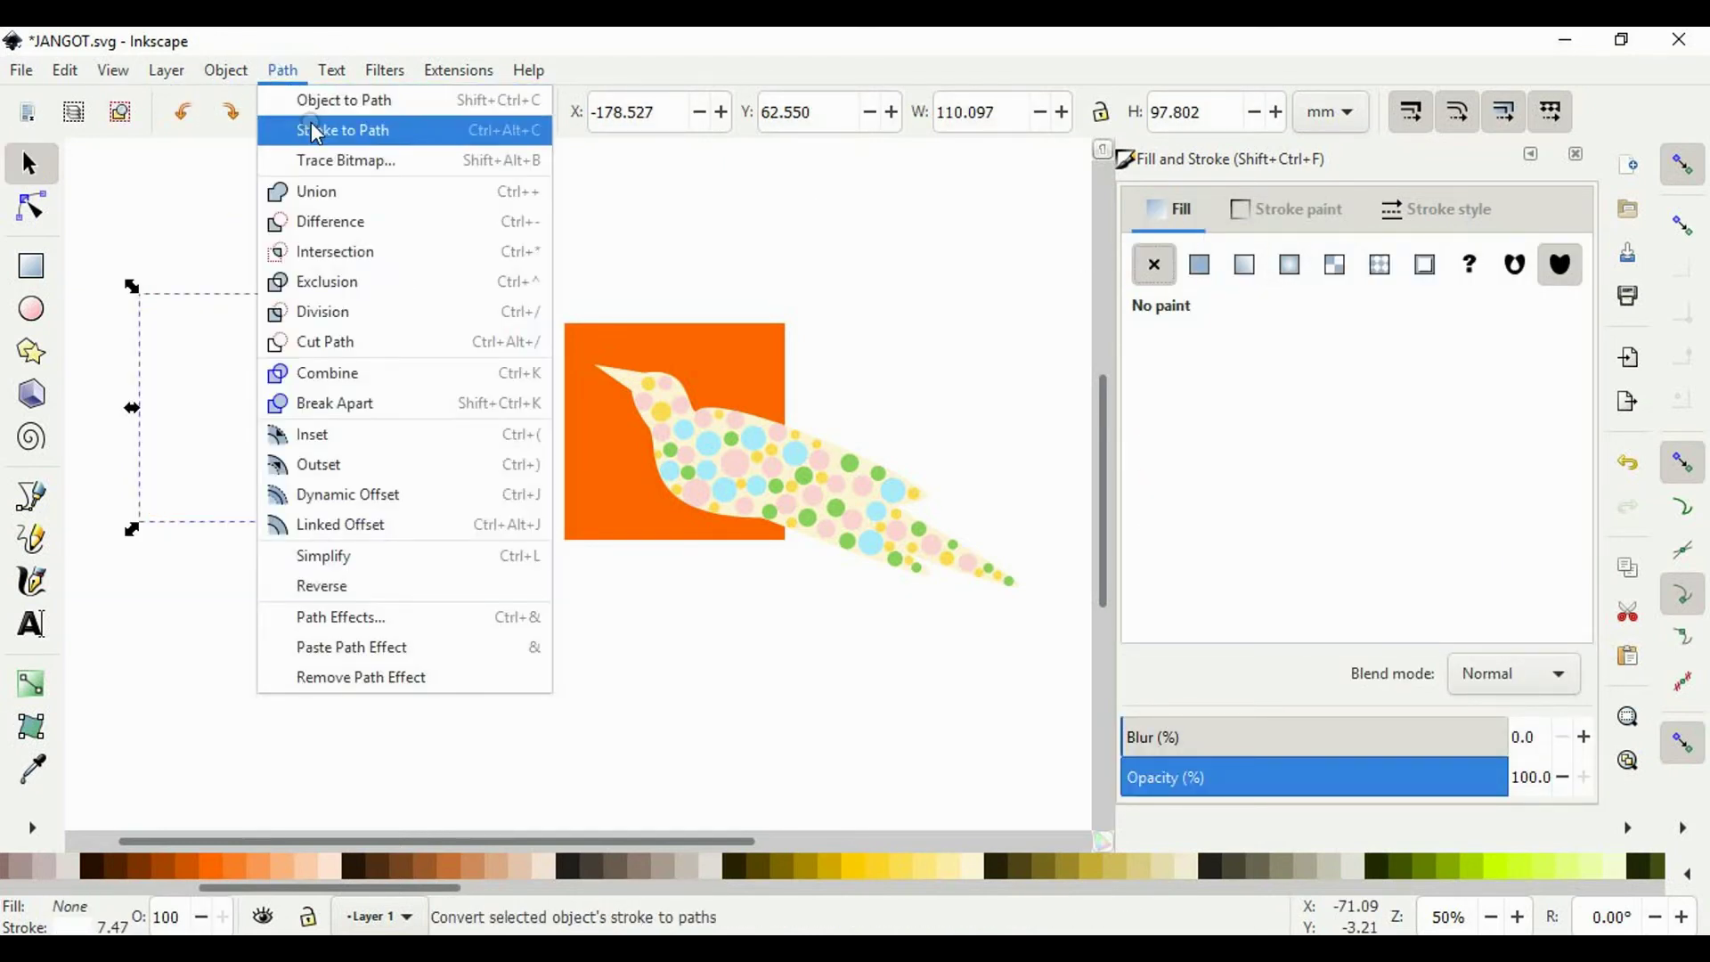
# Step: Convert the white frame outline to a filled path and move it onto the orange square
pyautogui.click(311, 127)
pyautogui.click(283, 70)
pyautogui.click(305, 108)
pyautogui.moveTo(229, 301); pyautogui.dragTo(670, 343)
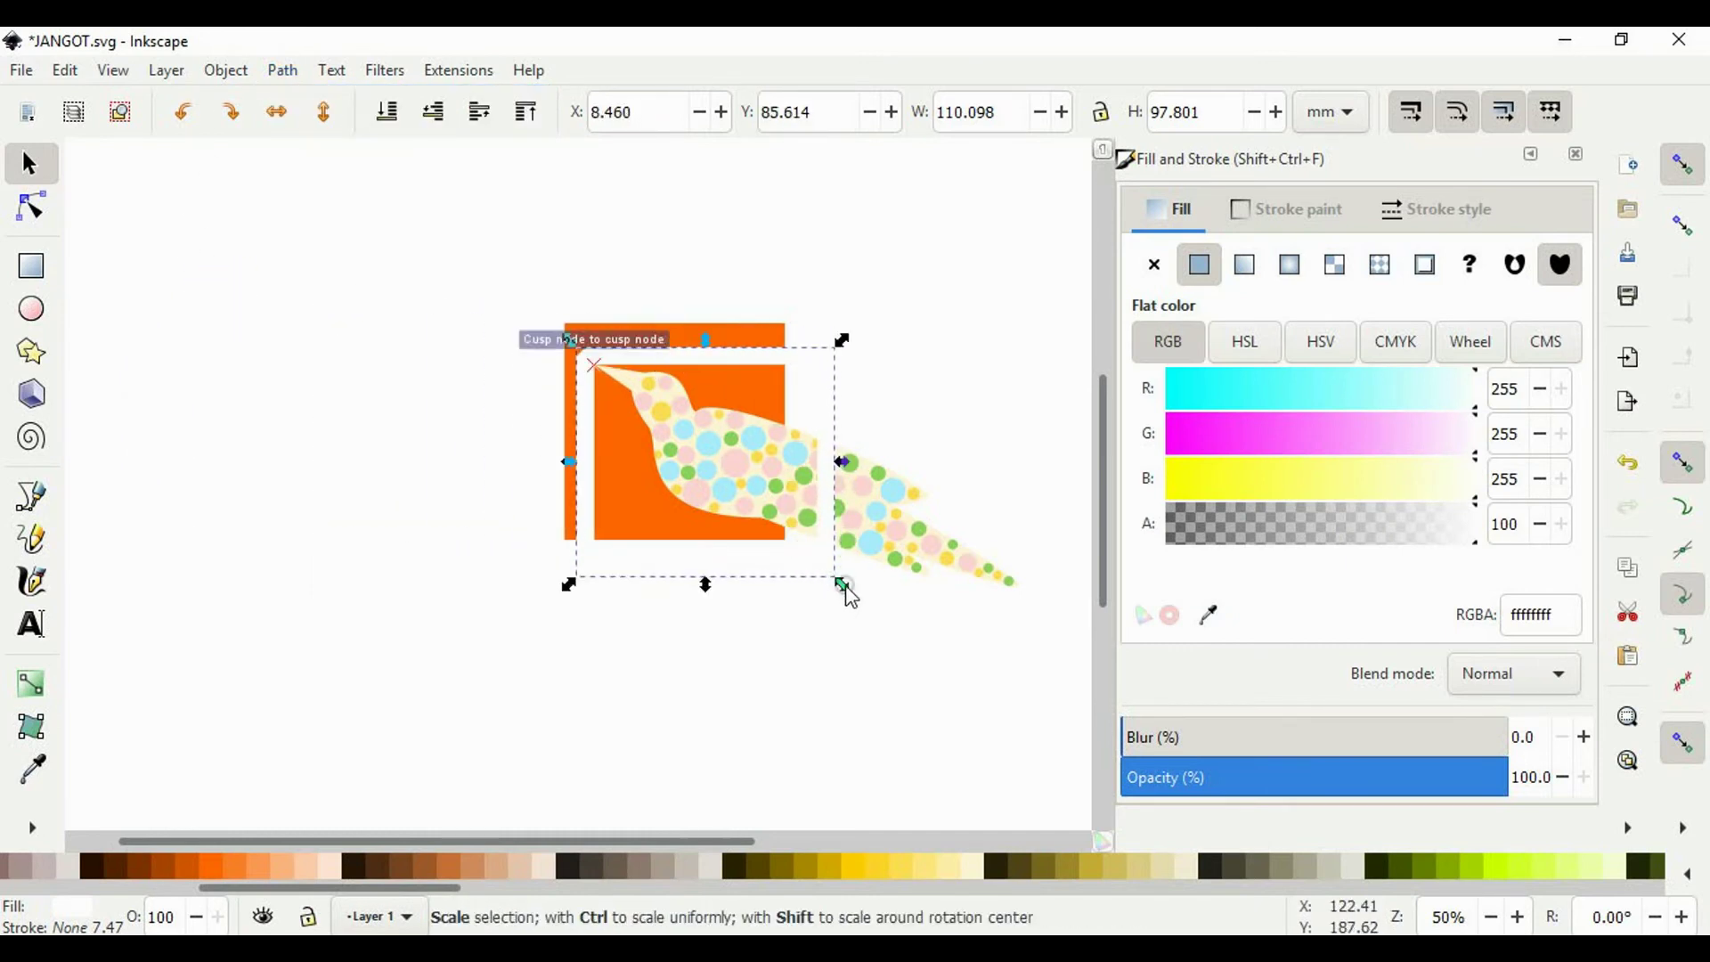
pyautogui.moveTo(842, 586); pyautogui.dragTo(763, 553)
# Step: Resize the white frame to about 98 mm and position it inside the orange square
pyautogui.scroll(4, 775, 543)
pyautogui.scroll(-4, 757, 583)
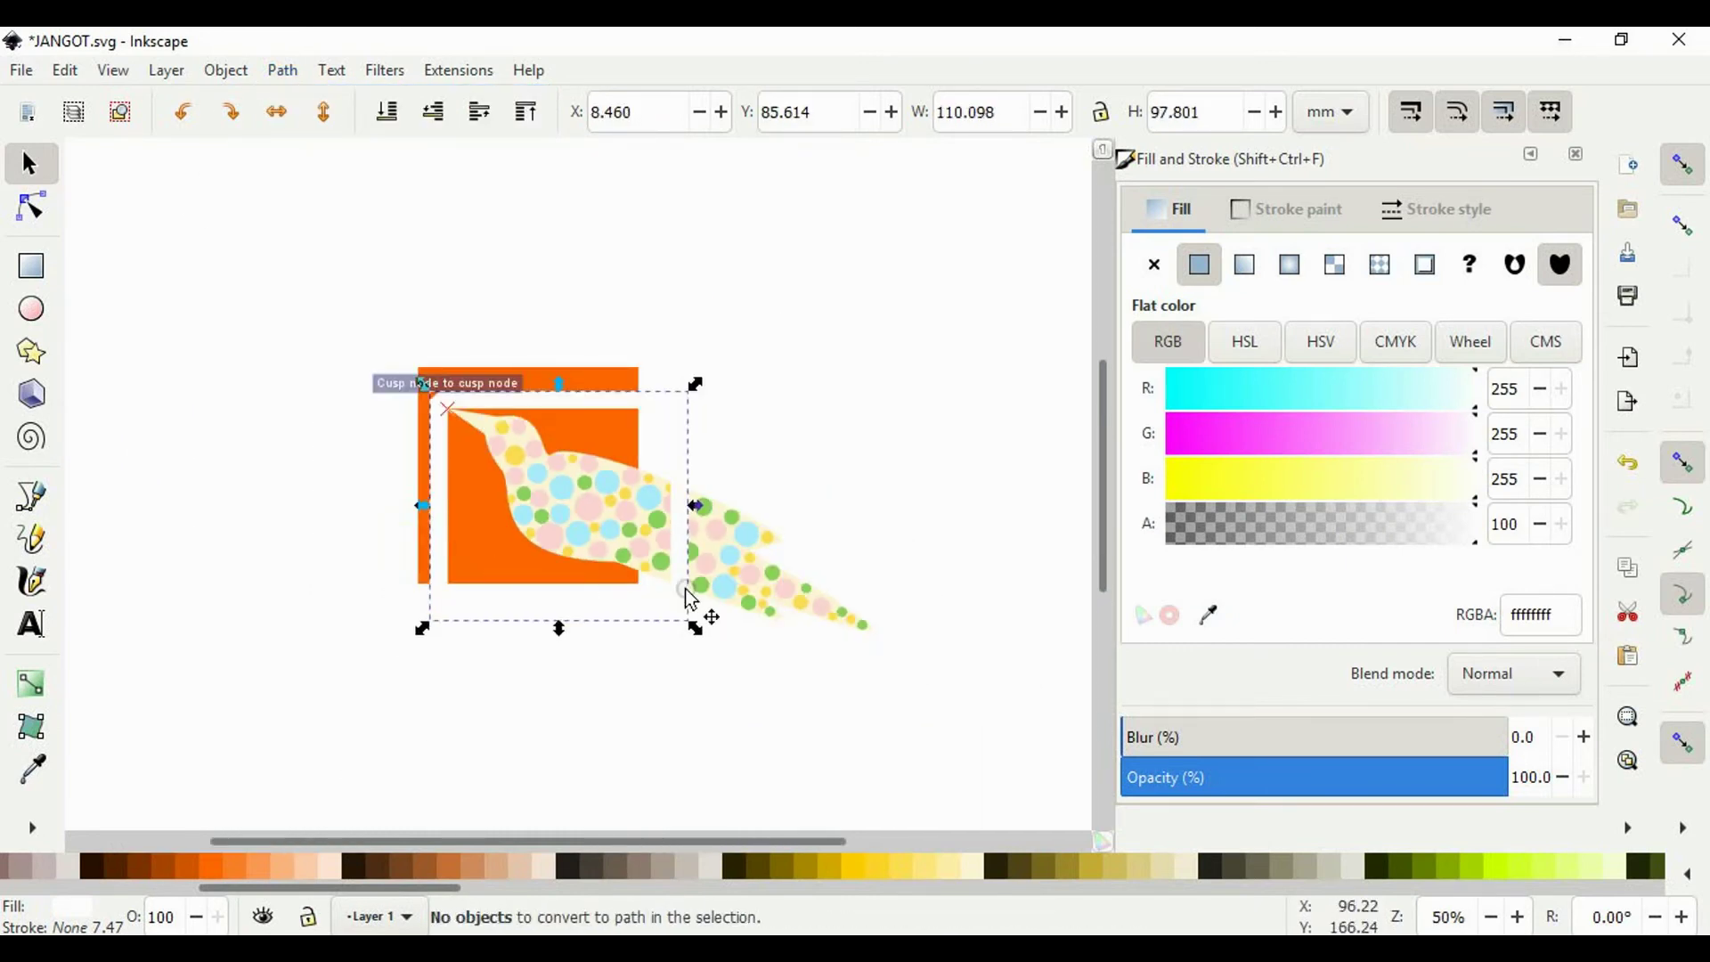
pyautogui.scroll(3, 456, 408)
pyautogui.scroll(1, 357, 346)
pyautogui.moveTo(353, 341); pyautogui.dragTo(638, 591)
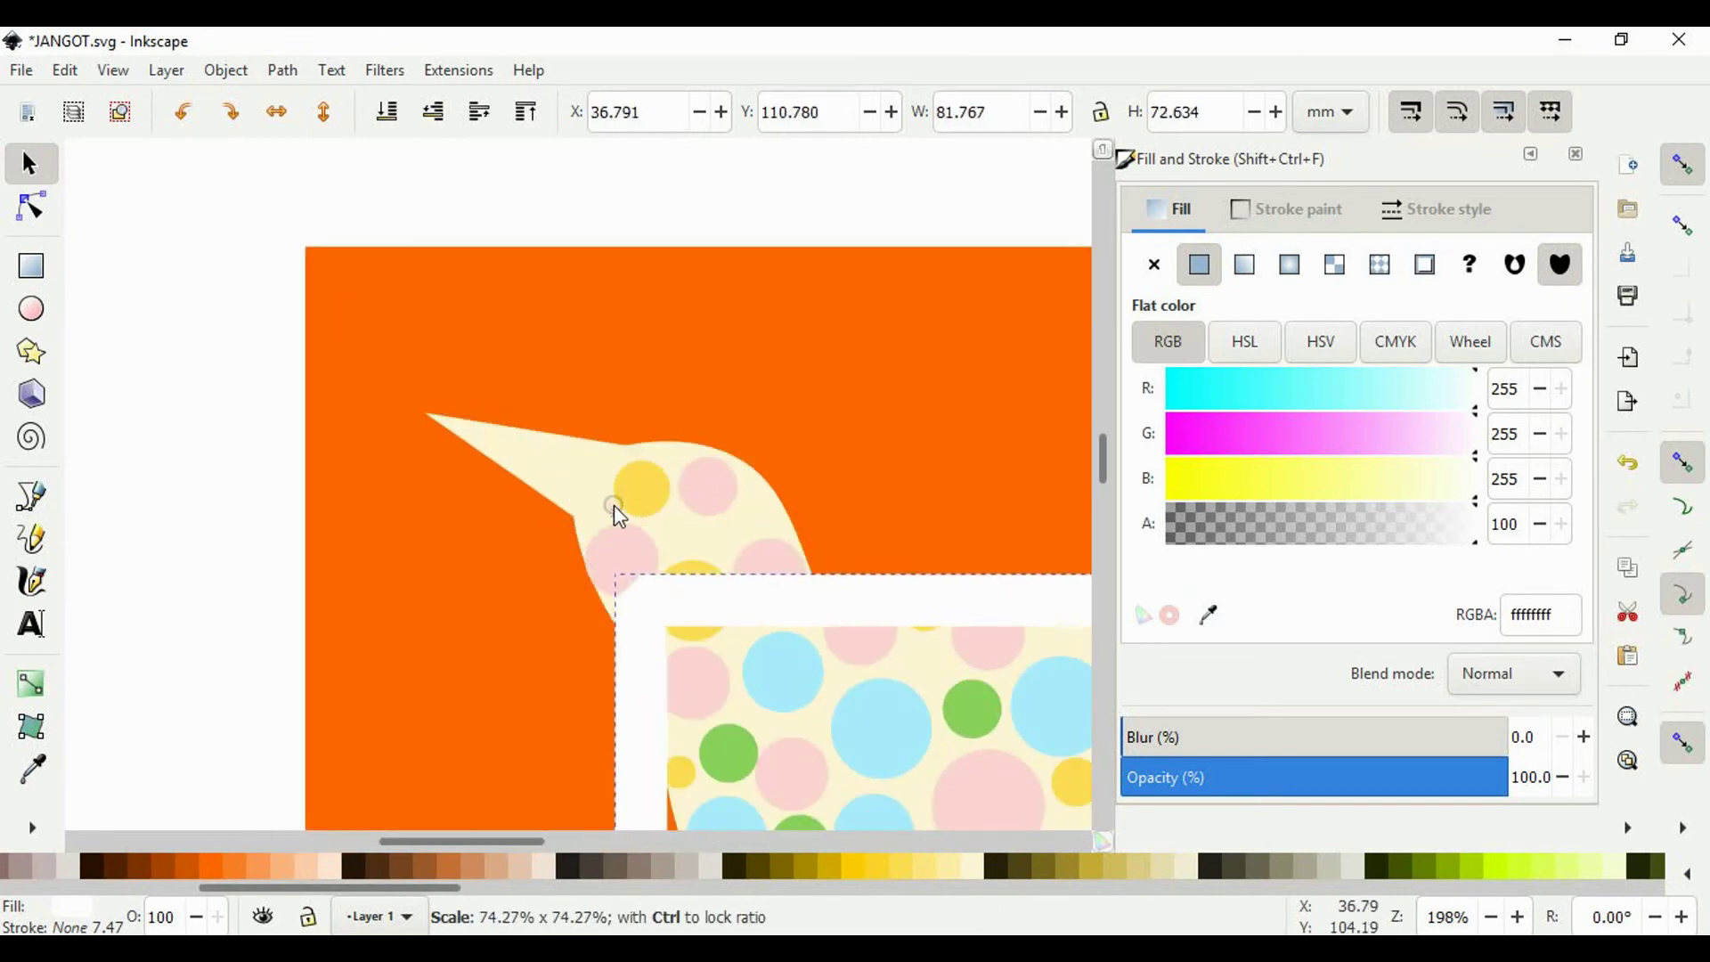
pyautogui.moveTo(739, 606); pyautogui.dragTo(458, 298)
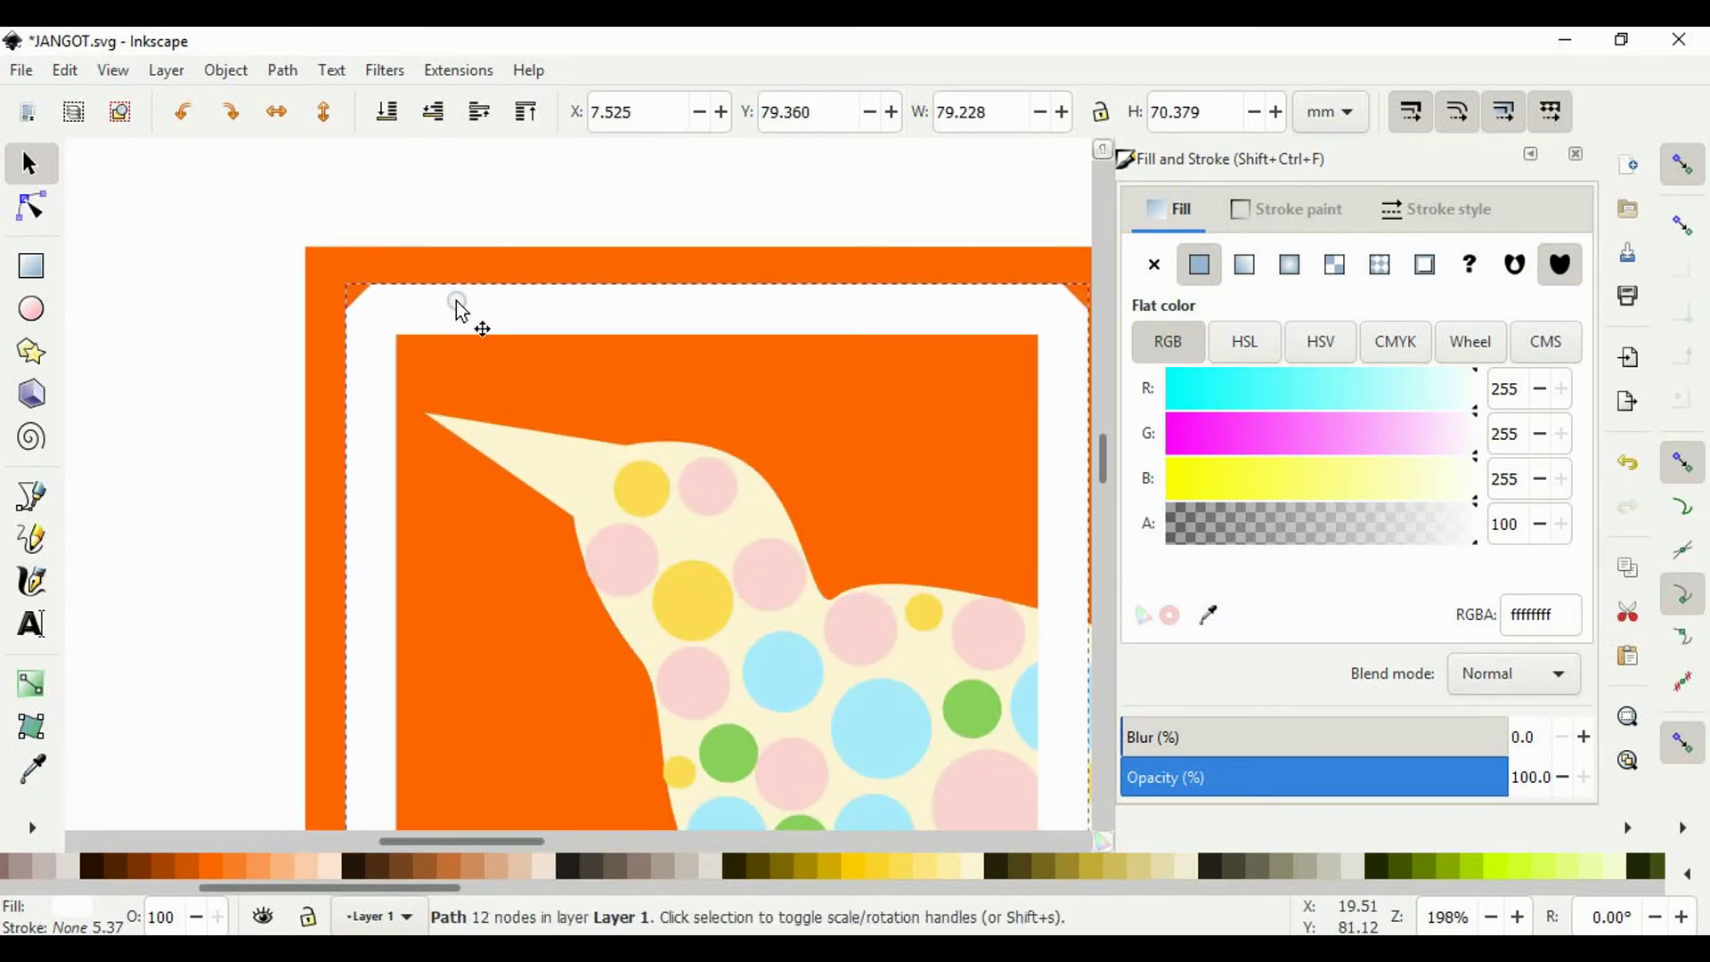
pyautogui.scroll(-2, 431, 301)
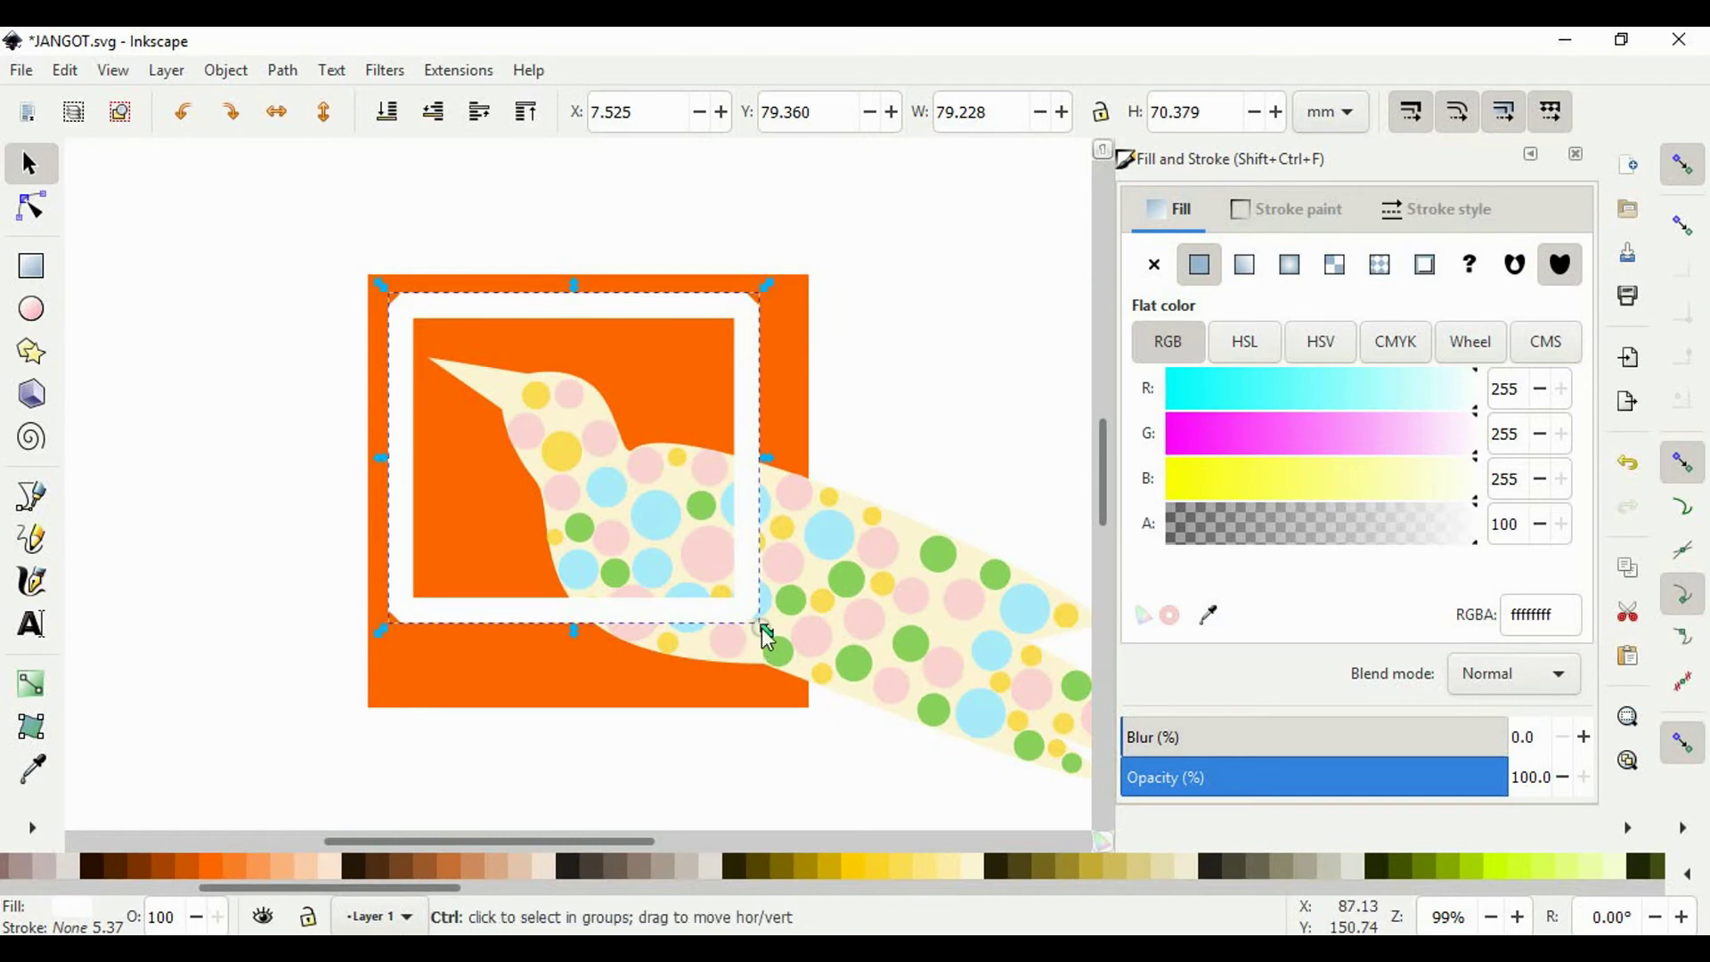
pyautogui.moveTo(765, 629)
pyautogui.mouseDown()
pyautogui.moveTo(873, 717)
pyautogui.moveTo(709, 673)
pyautogui.moveTo(702, 649)
pyautogui.mouseUp()
pyautogui.moveTo(691, 370); pyautogui.dragTo(701, 381)
# Step: Stack the frame above the orange square but below the bird
pyautogui.press('End')
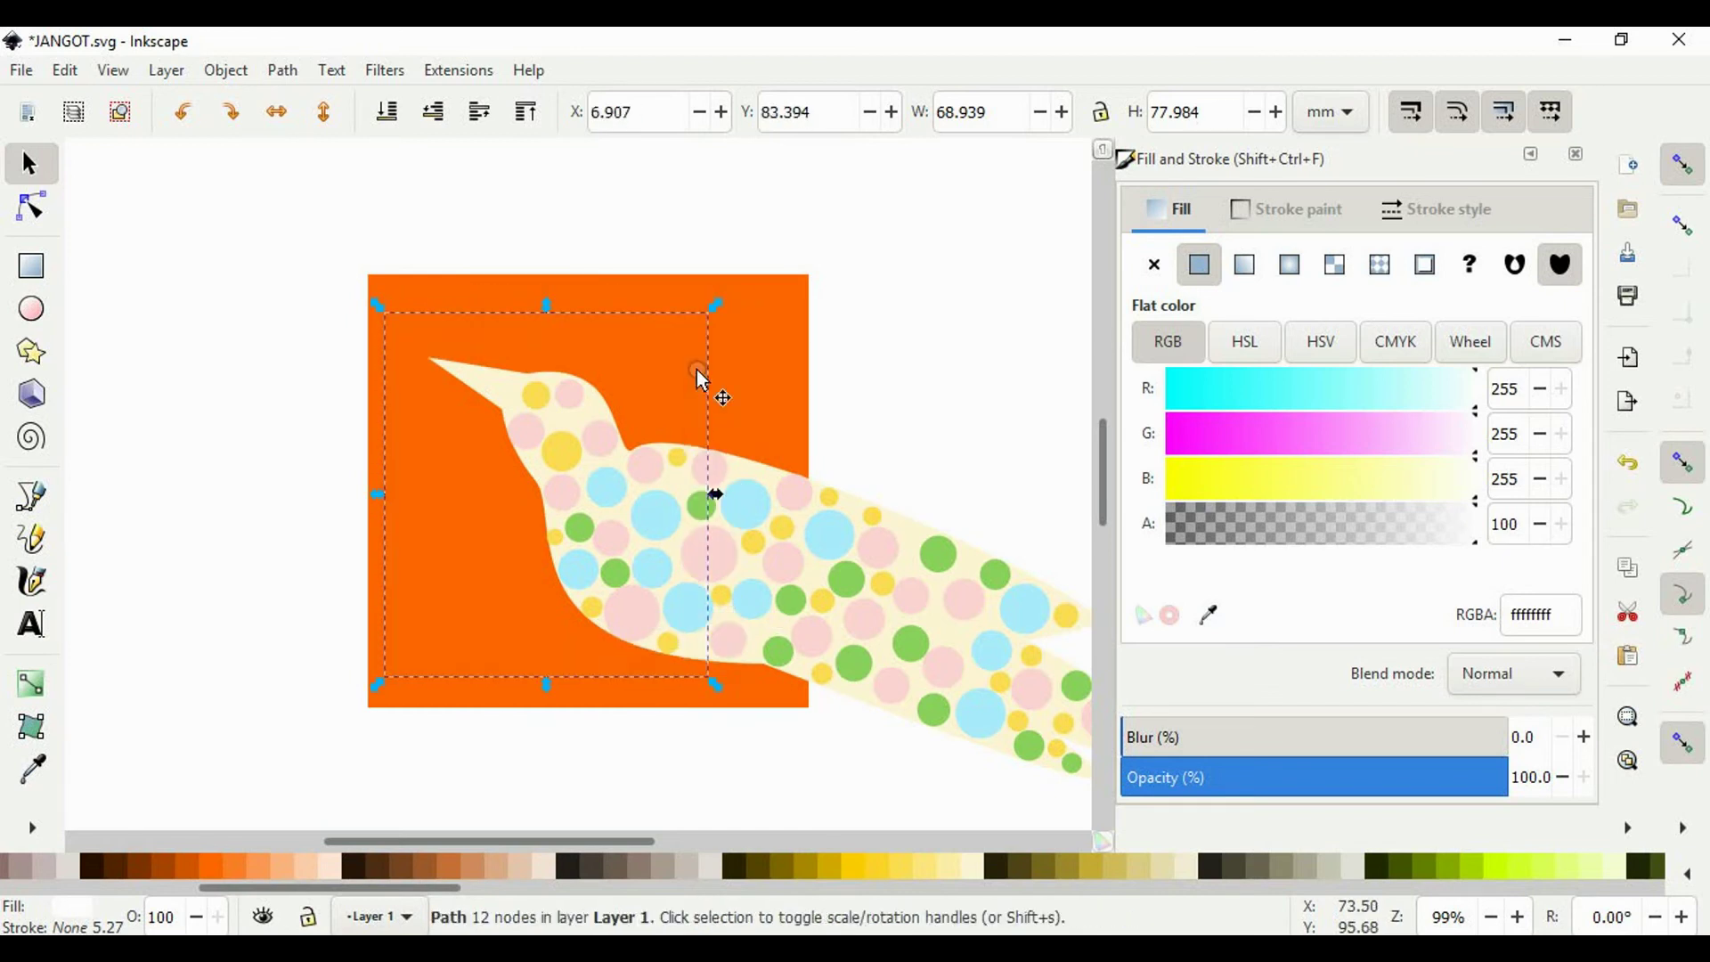
pyautogui.press('pageup')
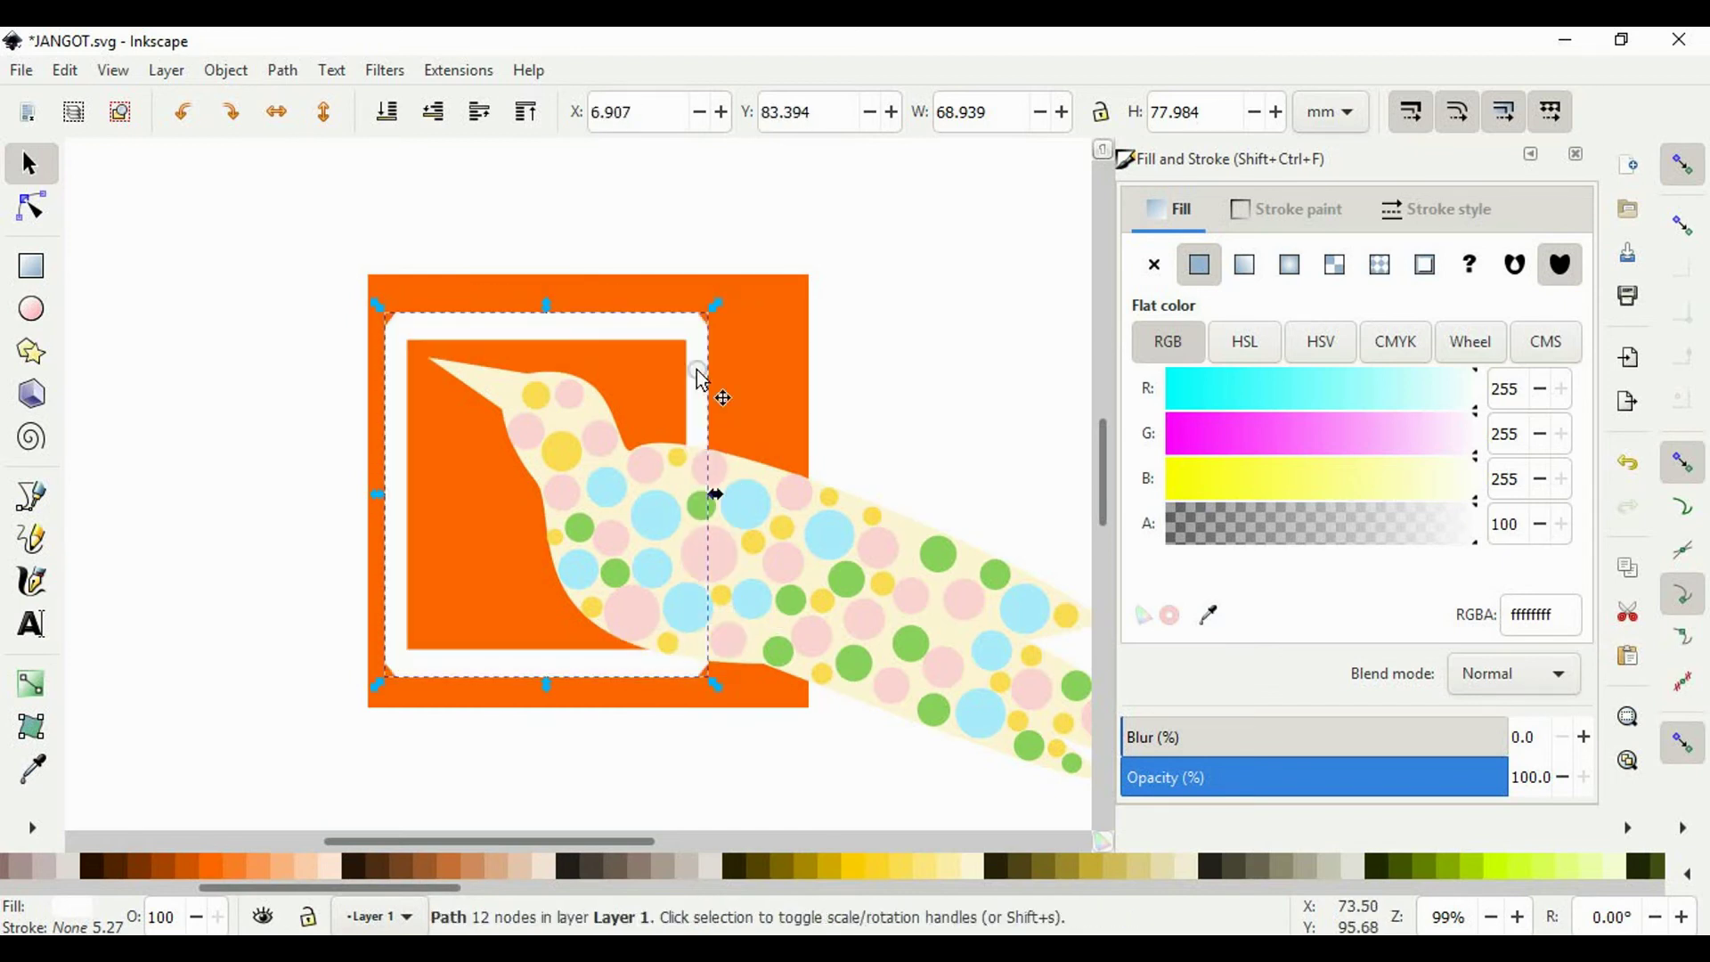
pyautogui.click(290, 426)
pyautogui.scroll(-2, 294, 432)
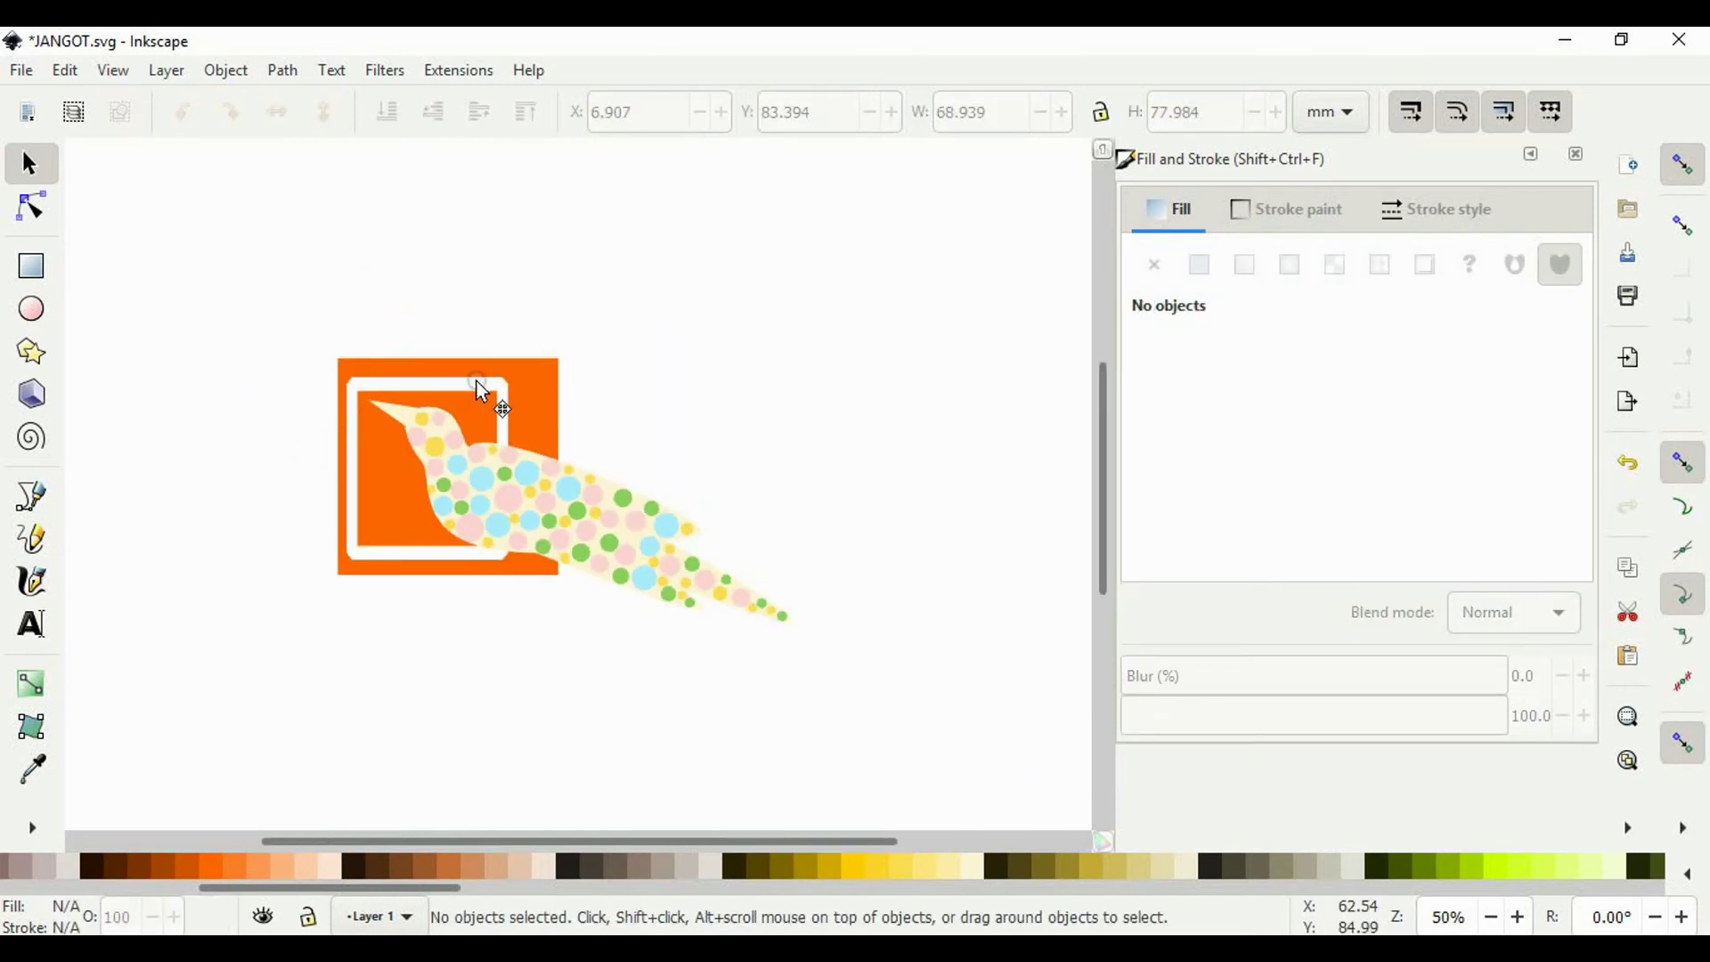
# Step: Nudge the frame into final position and fill it light orange
pyautogui.moveTo(490, 387); pyautogui.dragTo(497, 393)
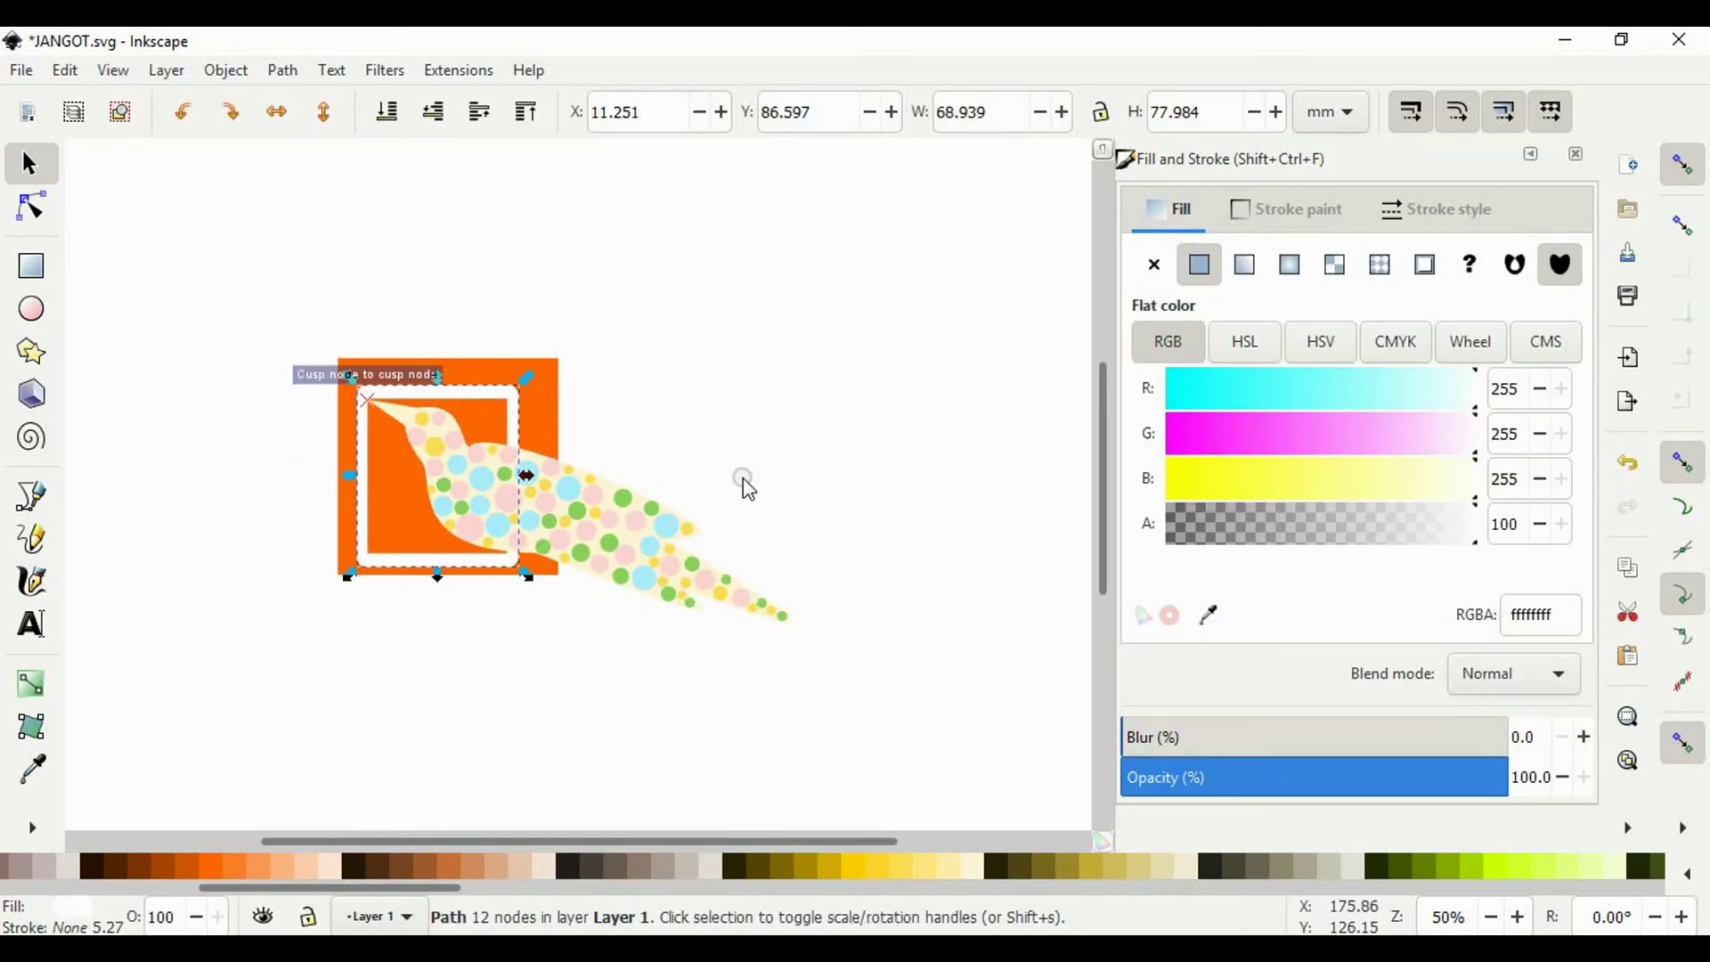
pyautogui.press('Up')
pyautogui.press('Up')
pyautogui.press('Up')
pyautogui.press('Up')
pyautogui.press('Up')
pyautogui.press('Left')
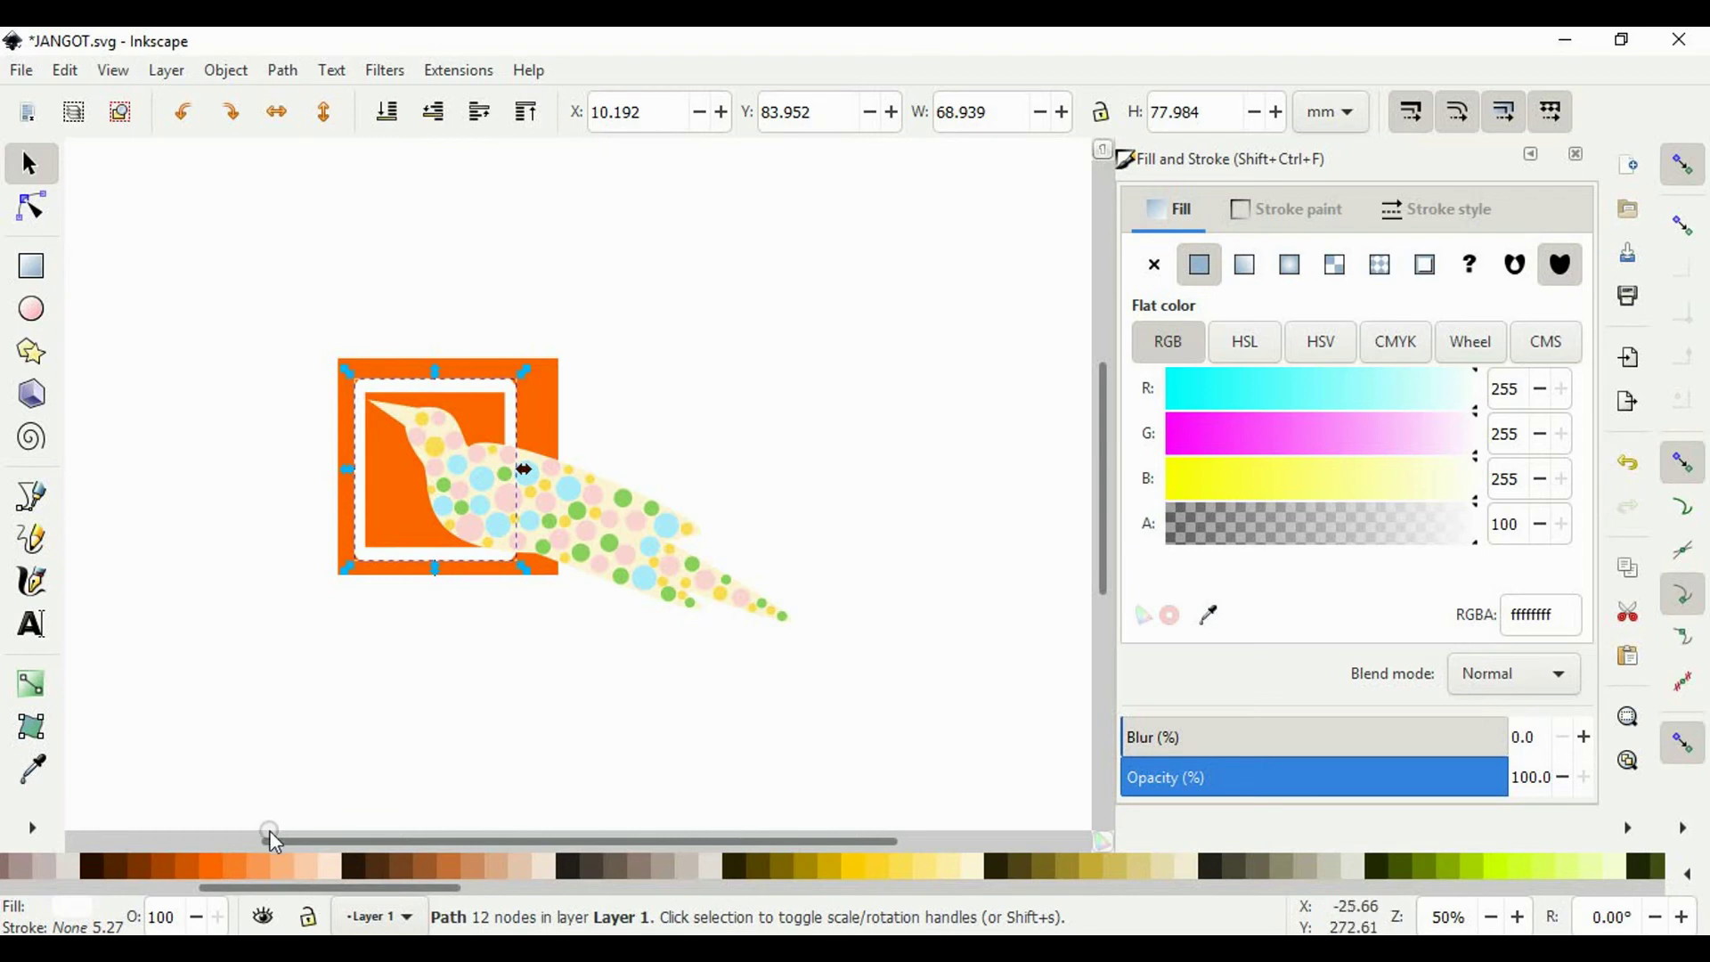
pyautogui.click(271, 868)
pyautogui.click(622, 727)
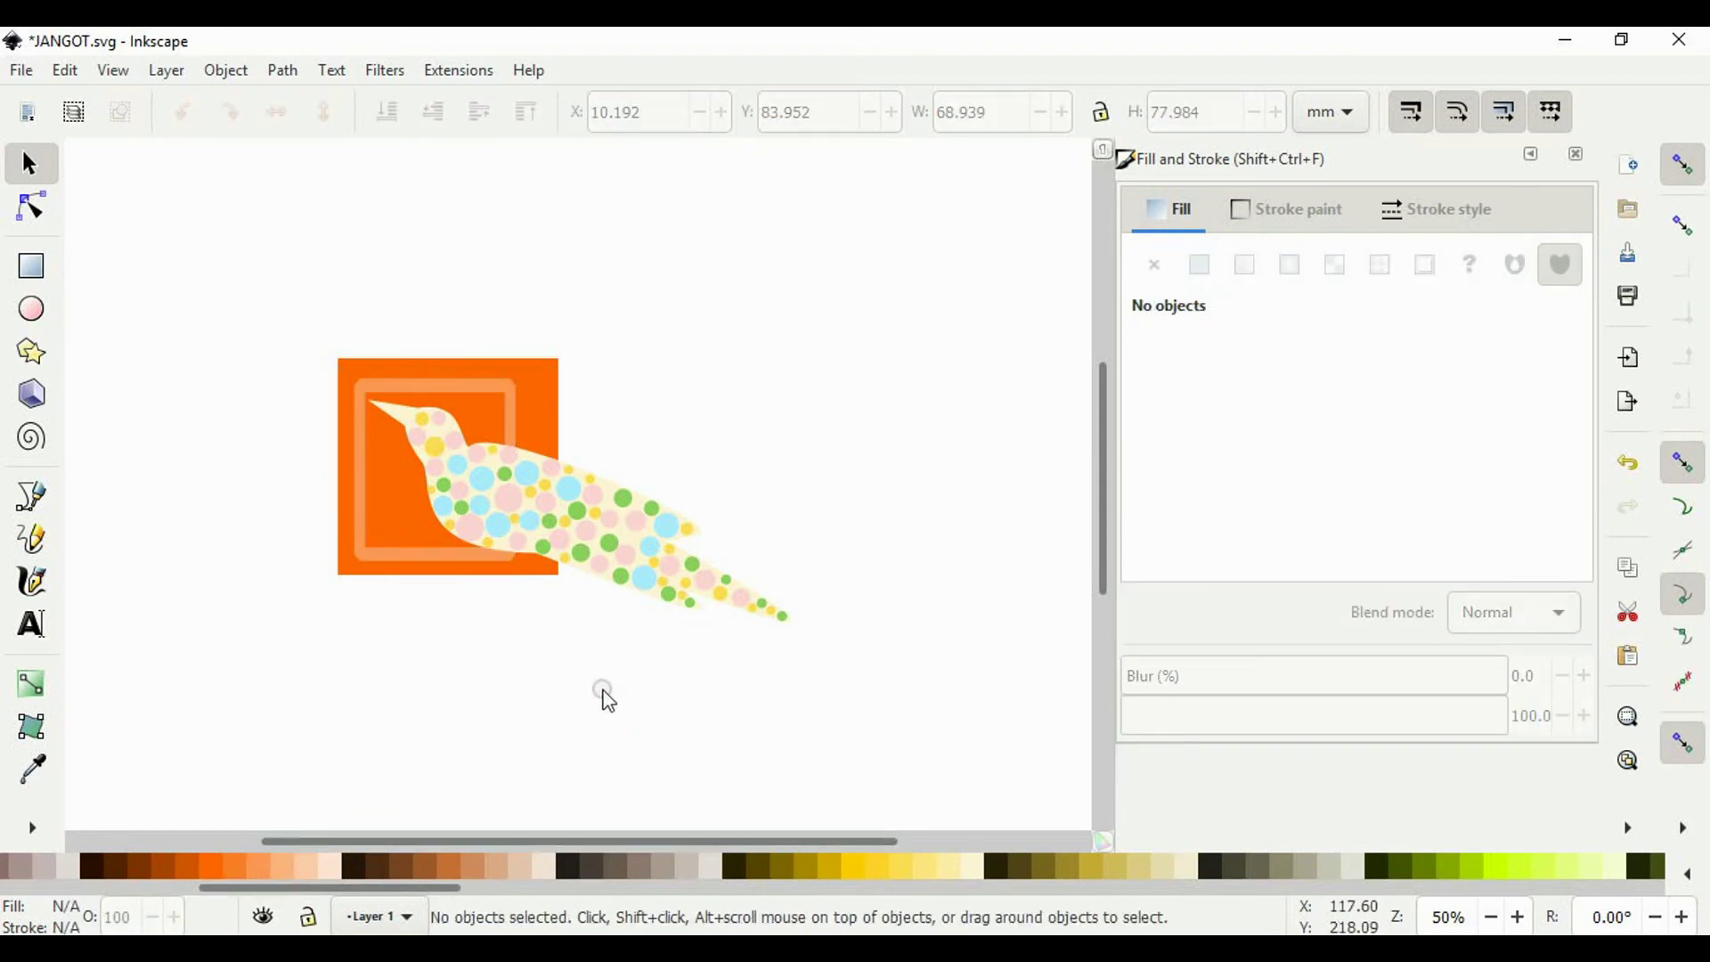
# Step: Narrow the orange square from its right edge to about 86.6 mm wide
pyautogui.click(550, 383)
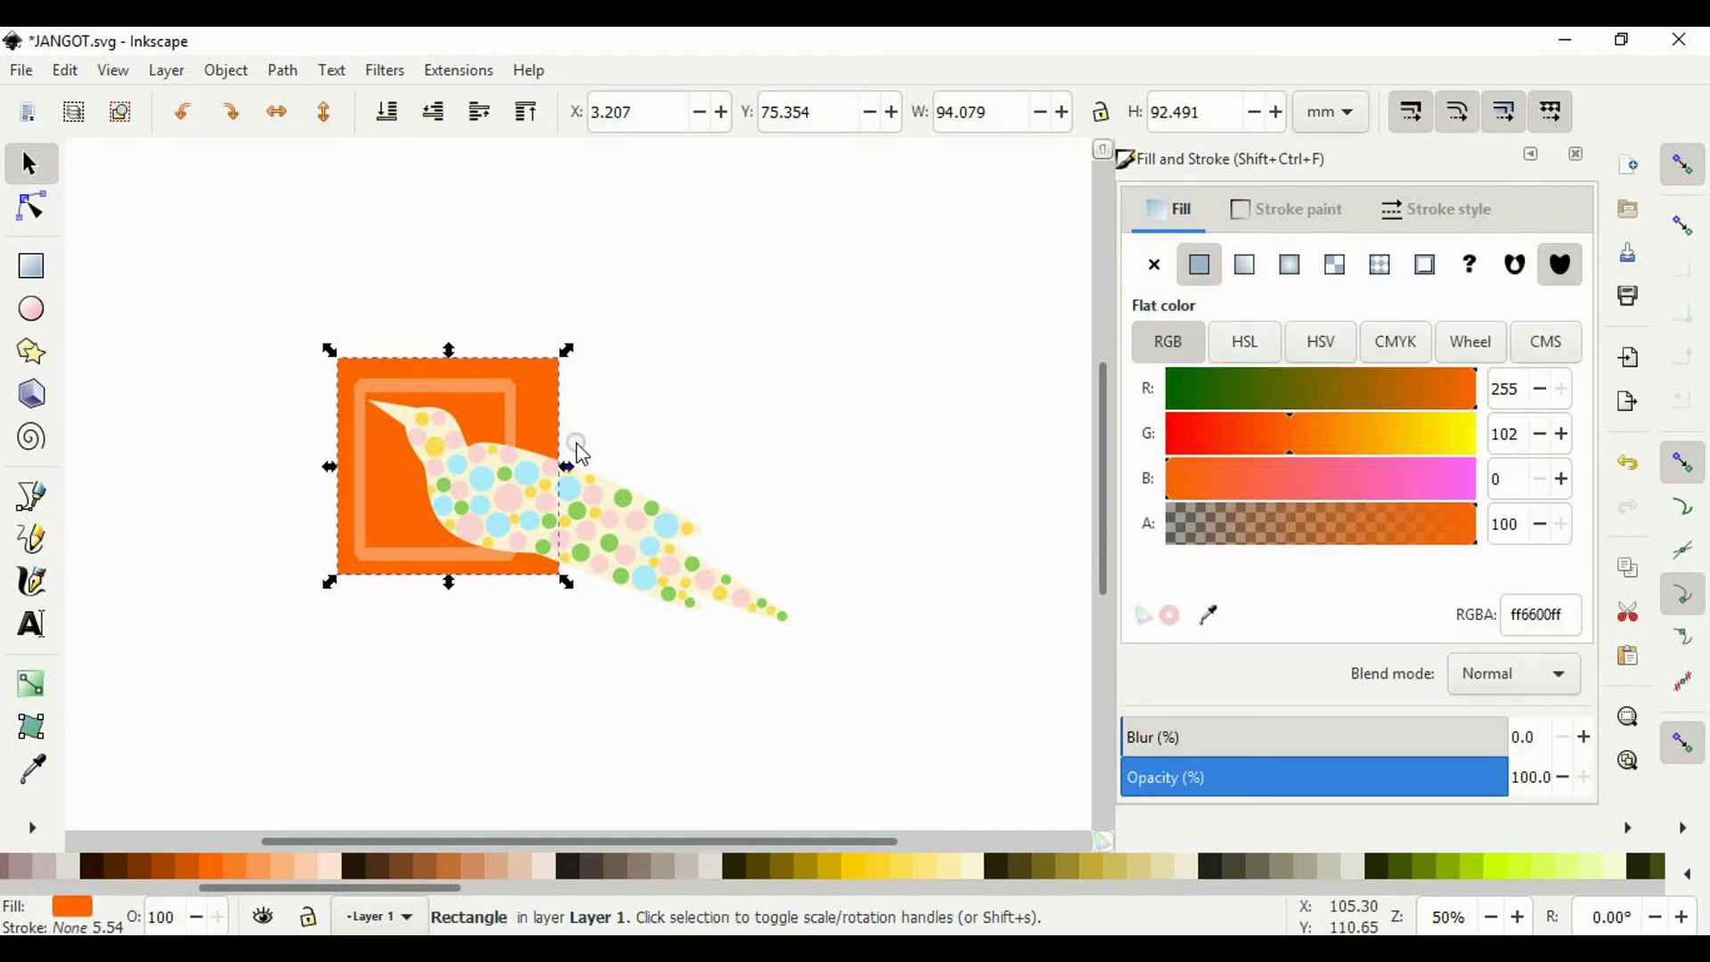
pyautogui.moveTo(566, 467); pyautogui.dragTo(546, 467)
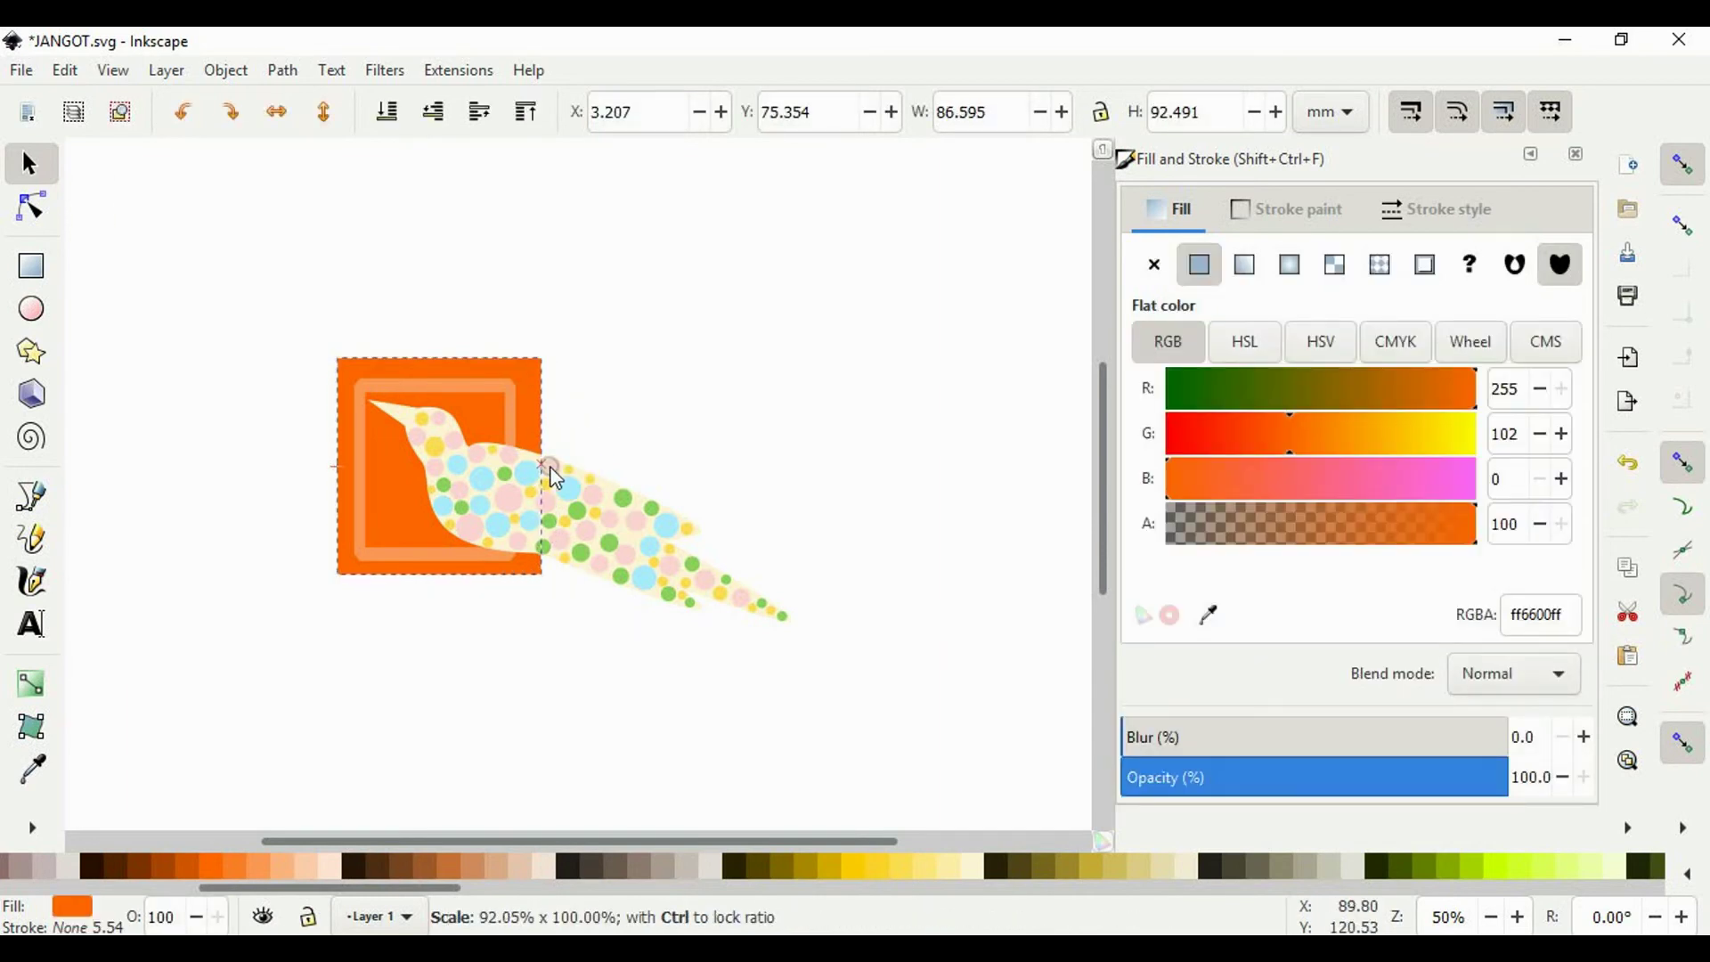
pyautogui.click(361, 663)
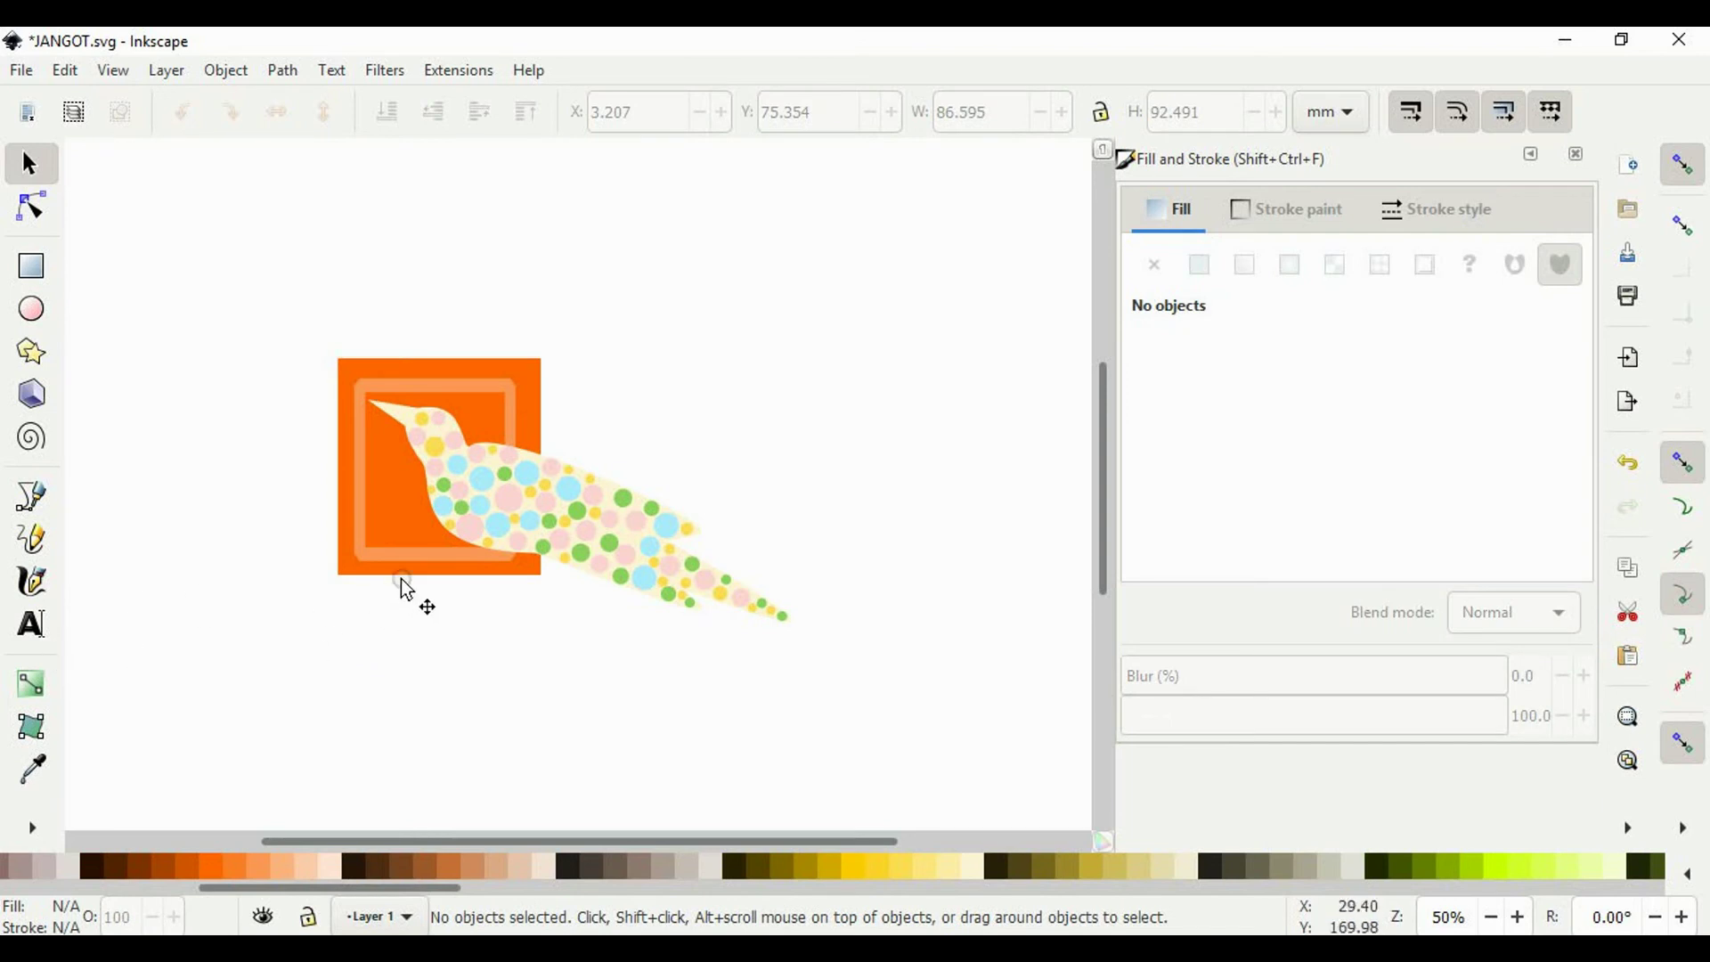
# Step: Try a yellow fill on the orange square, then undo it
pyautogui.click(339, 570)
pyautogui.click(860, 868)
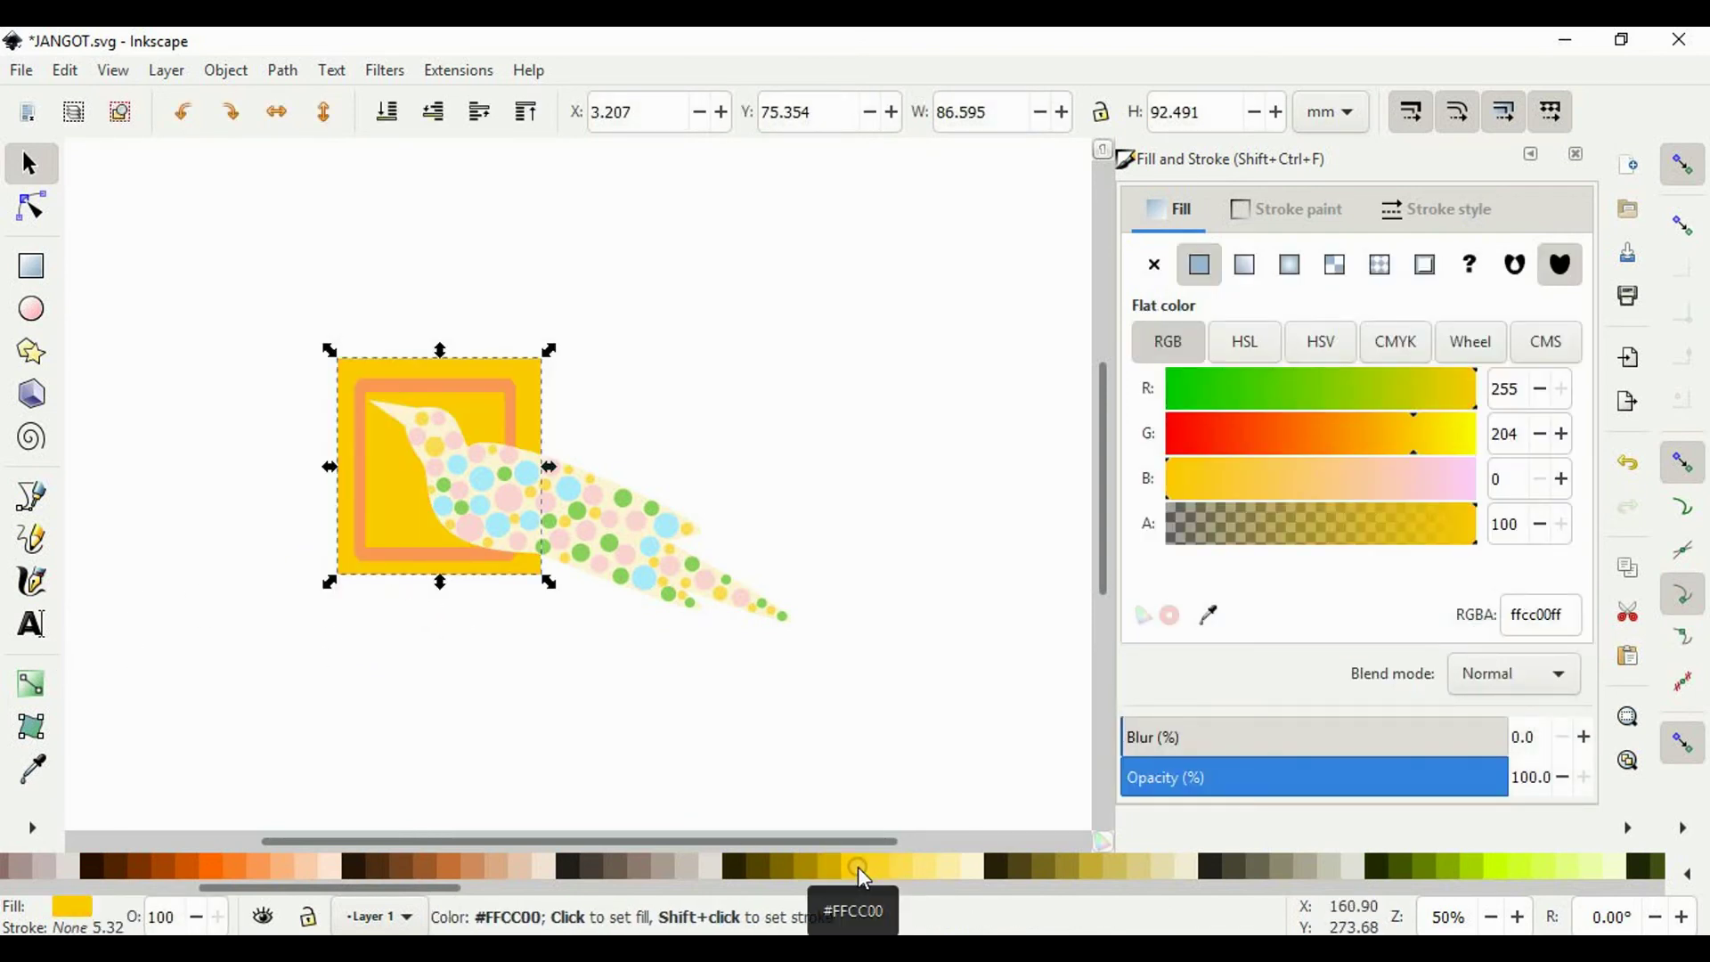
pyautogui.hotkey('ctrl', 'z')
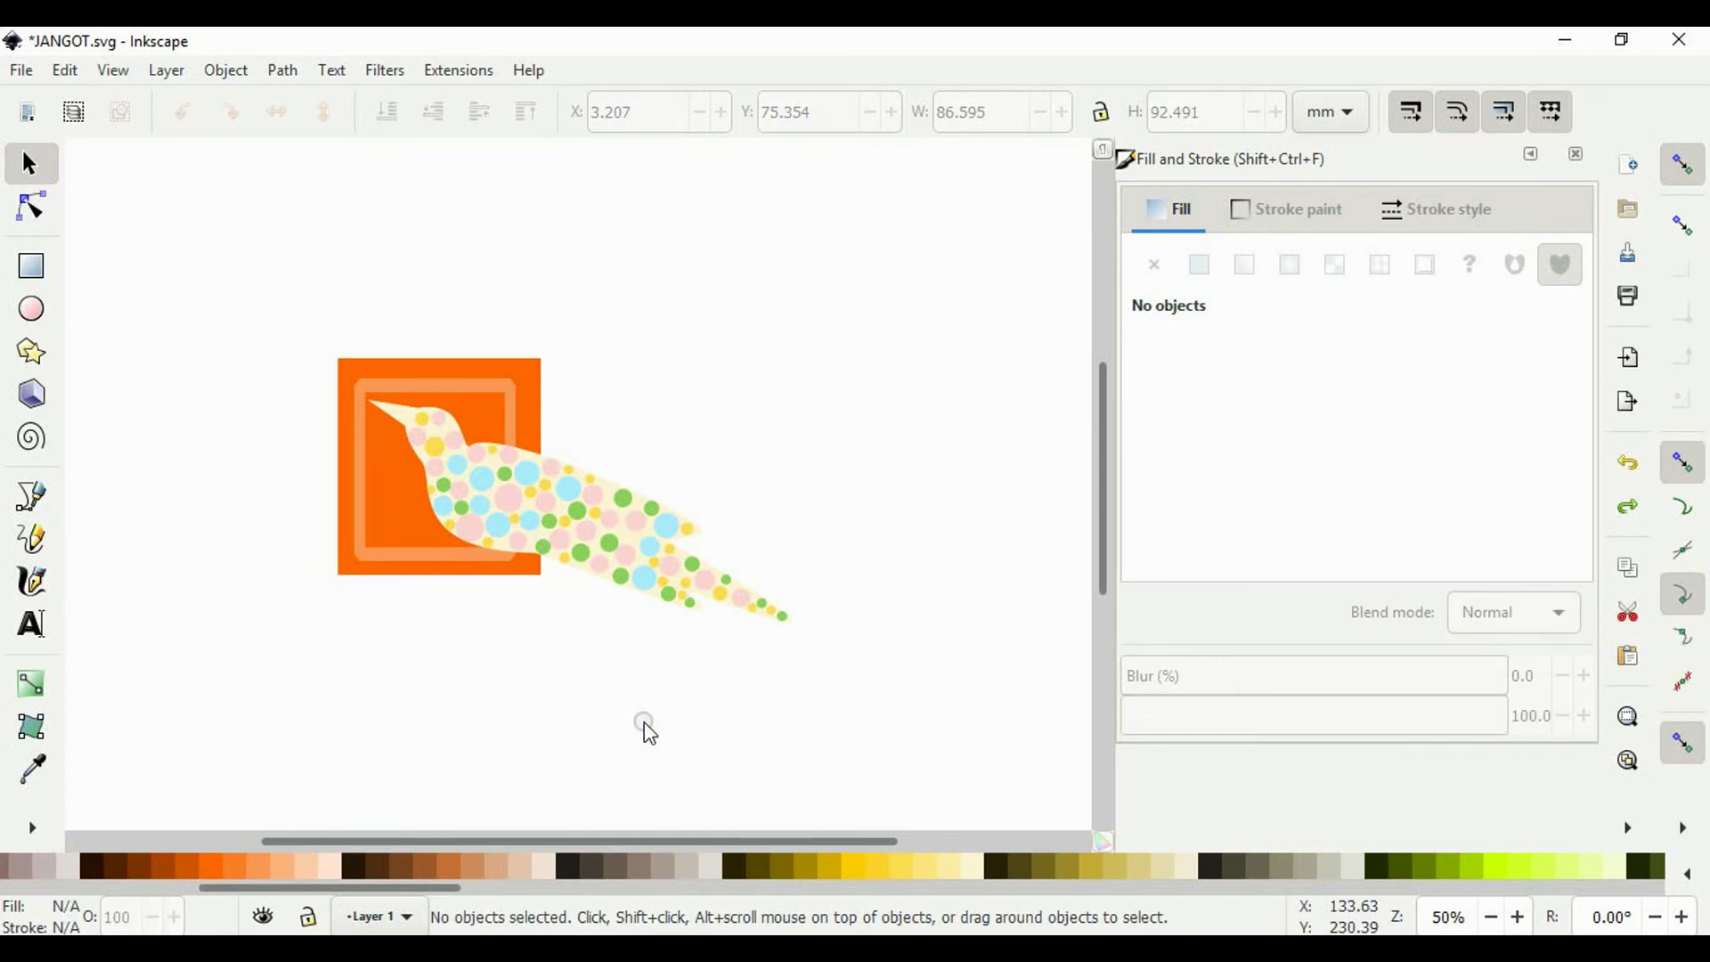
# Step: Add the text 'JANGOT' just below the orange square
pyautogui.click(32, 626)
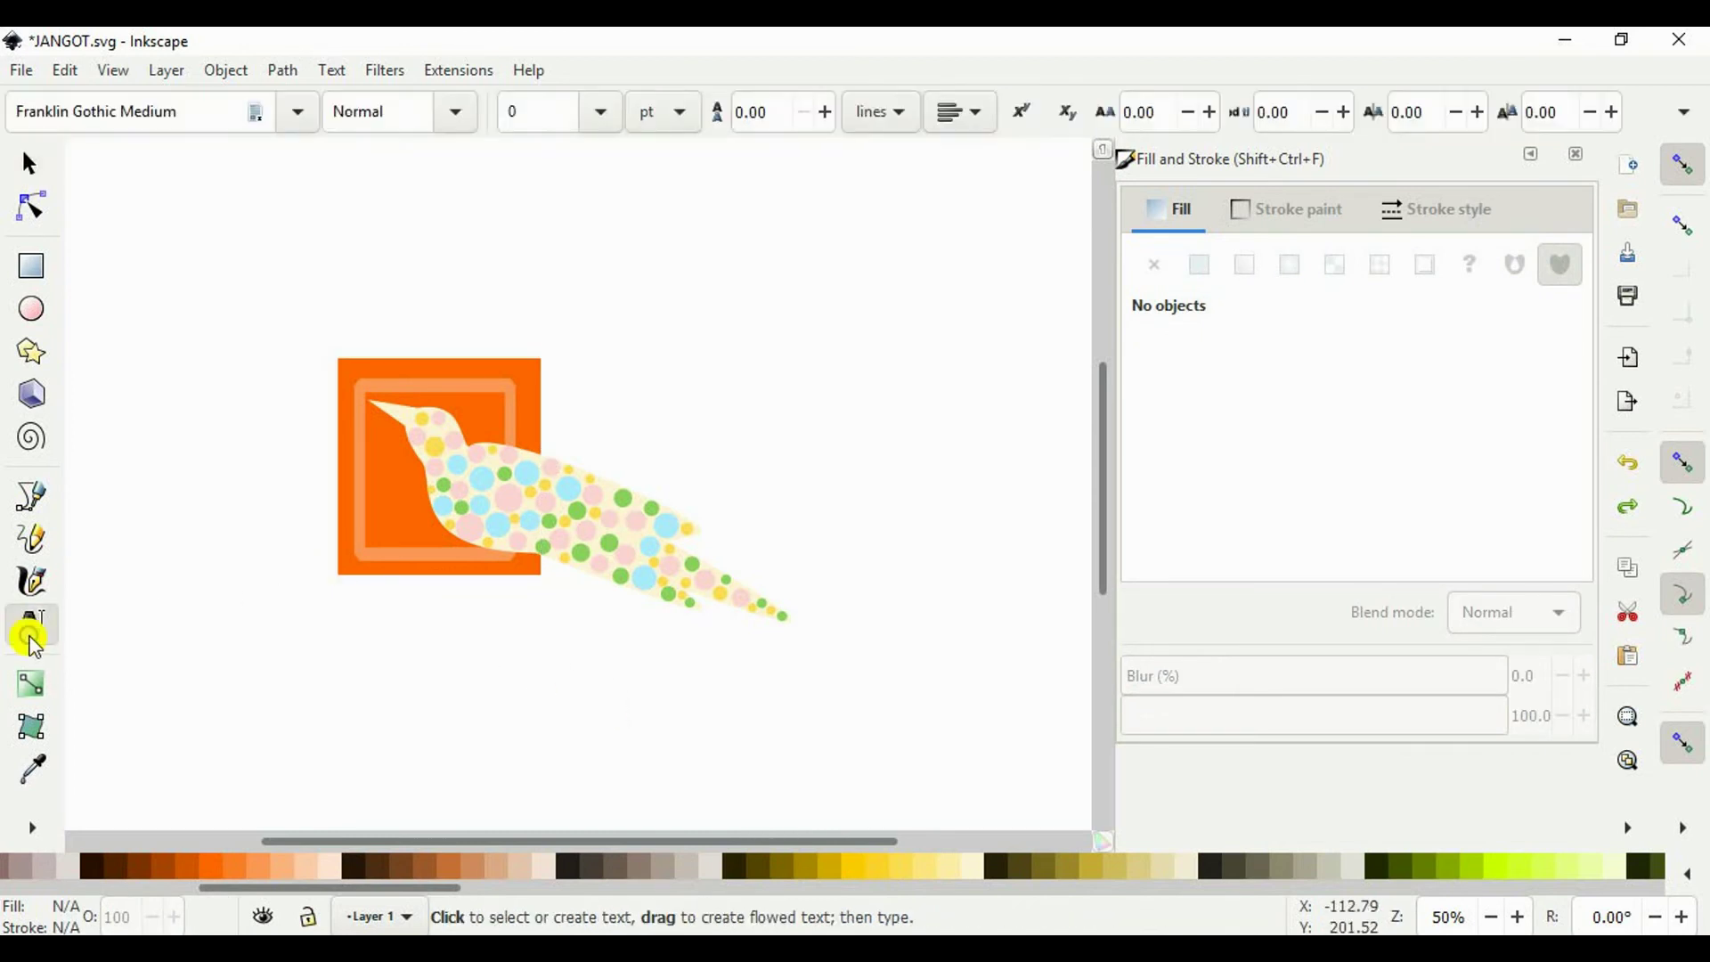
pyautogui.click(353, 649)
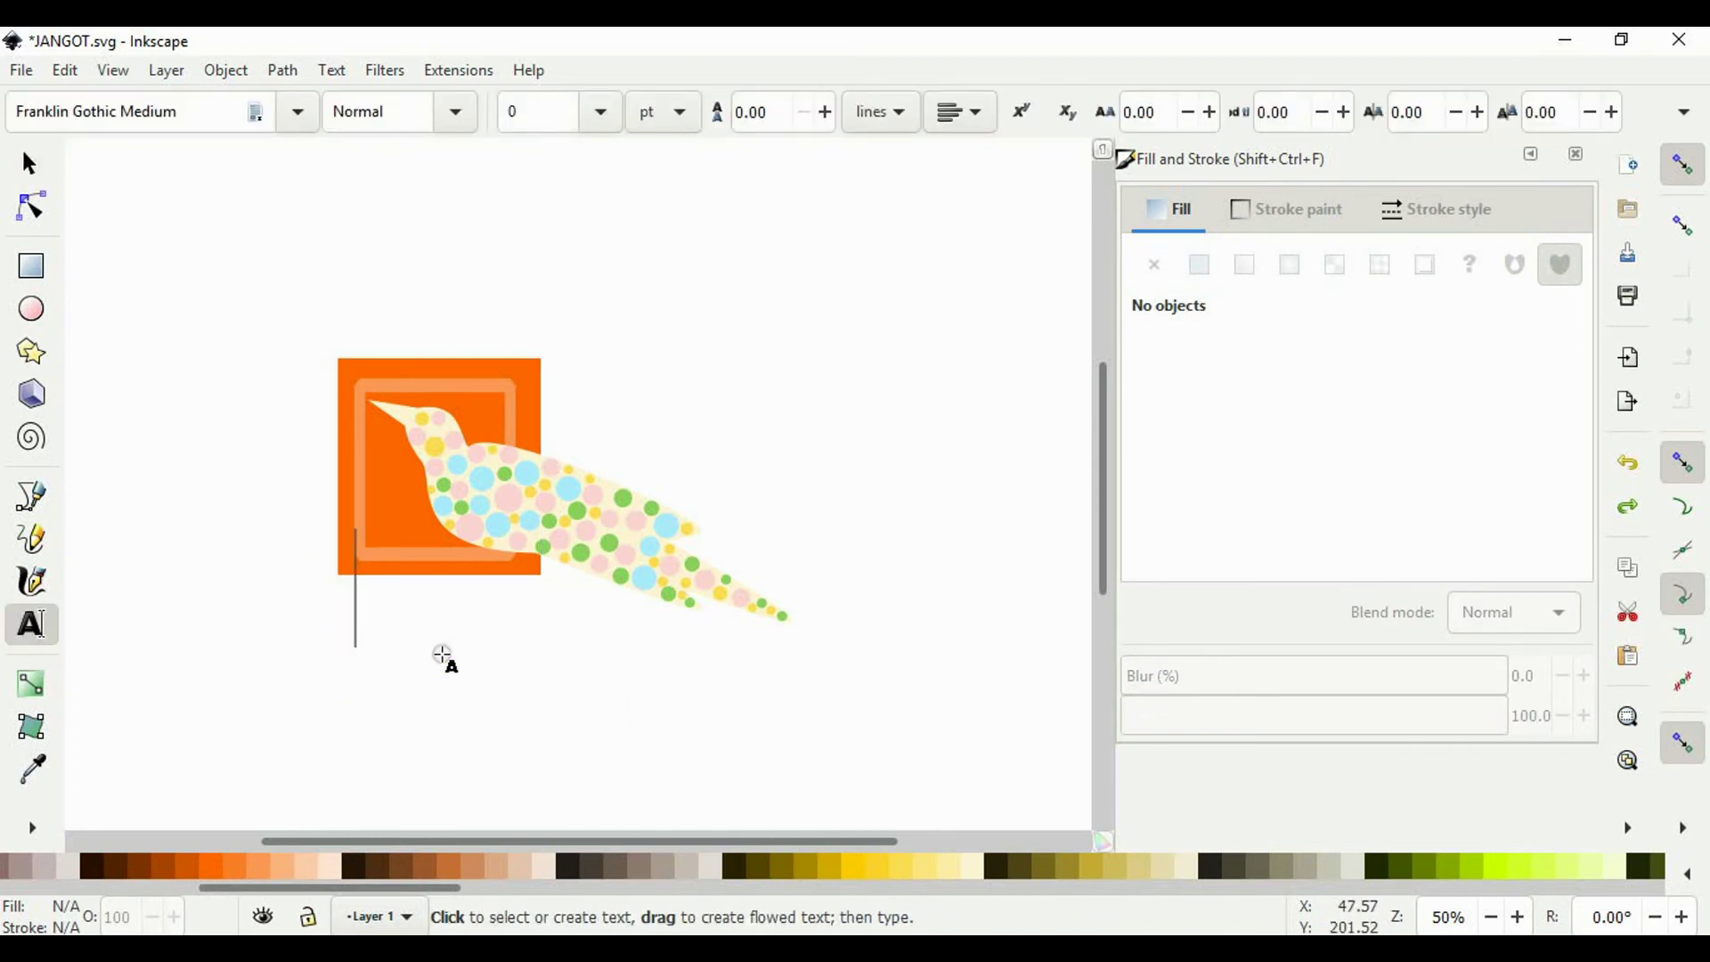
pyautogui.write('J')
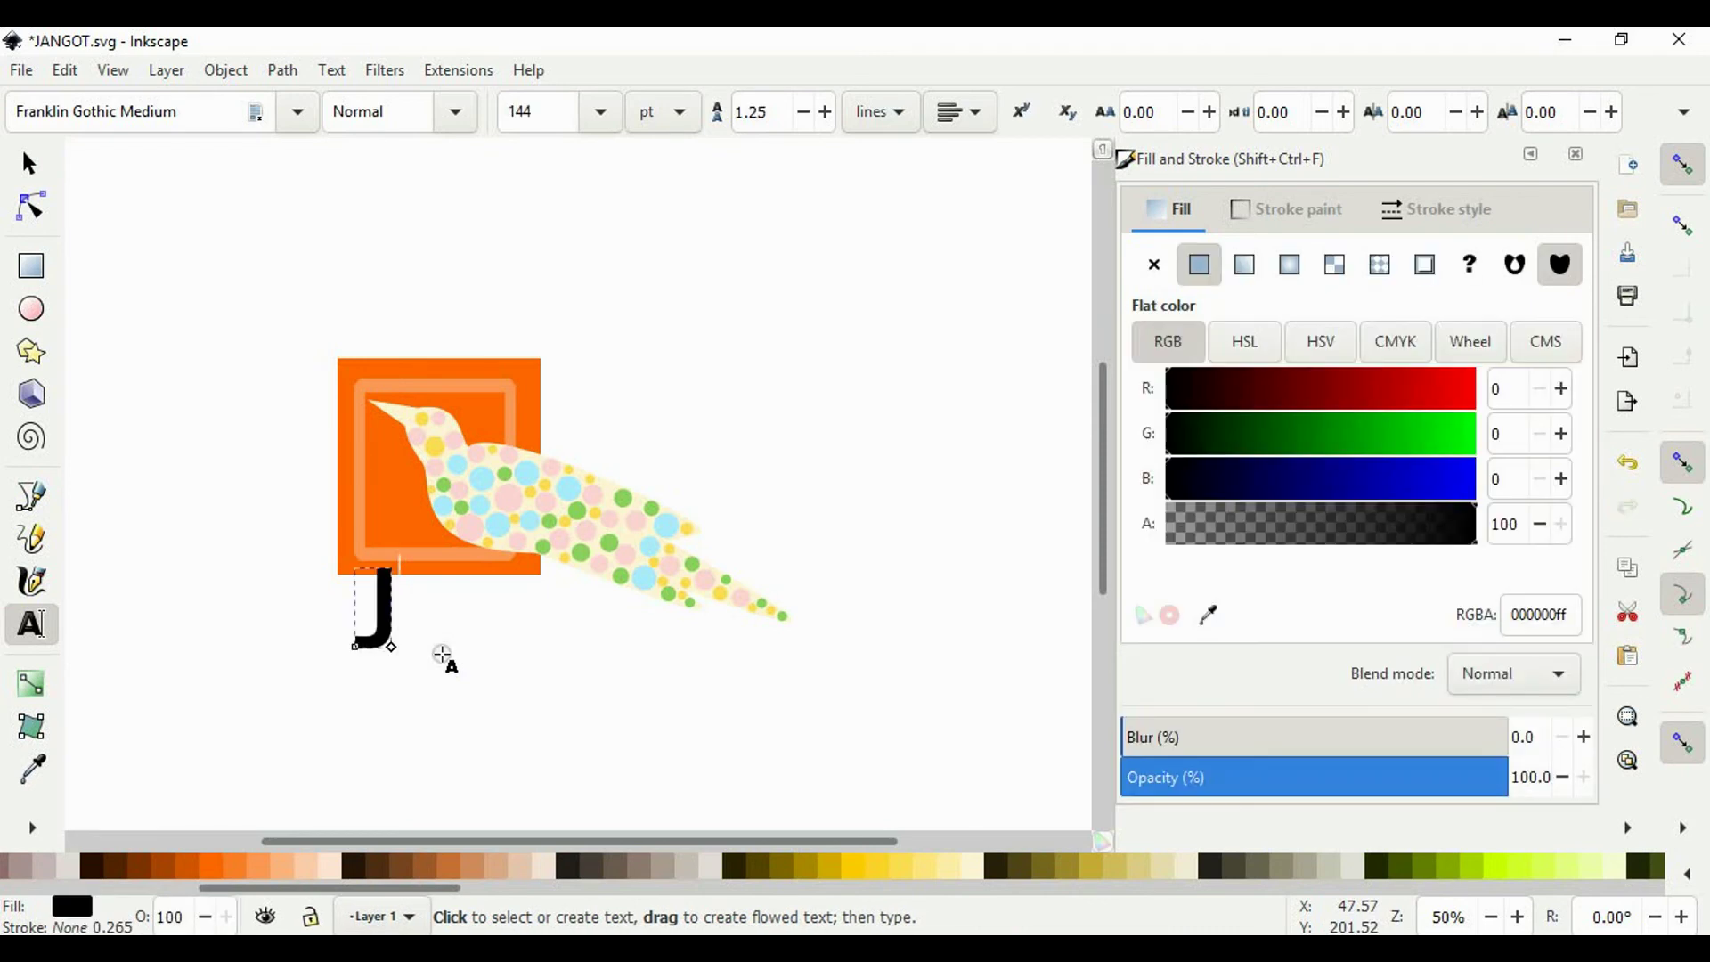
pyautogui.write('ANGO')
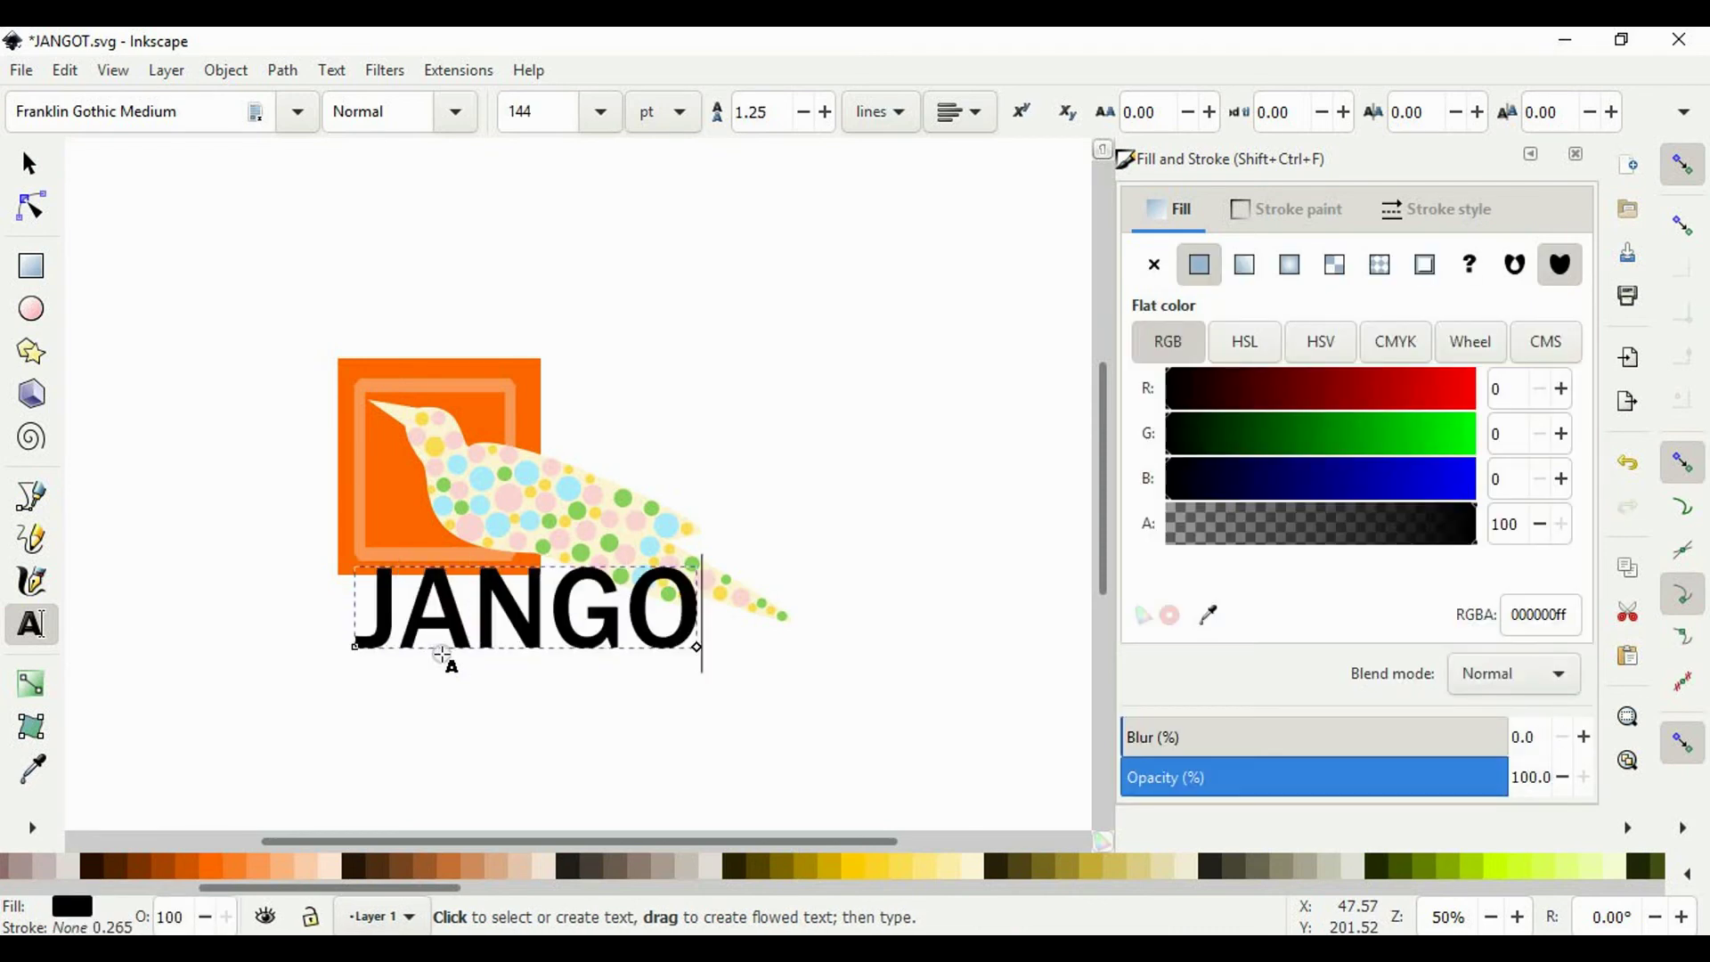
pyautogui.write('T')
pyautogui.click(29, 164)
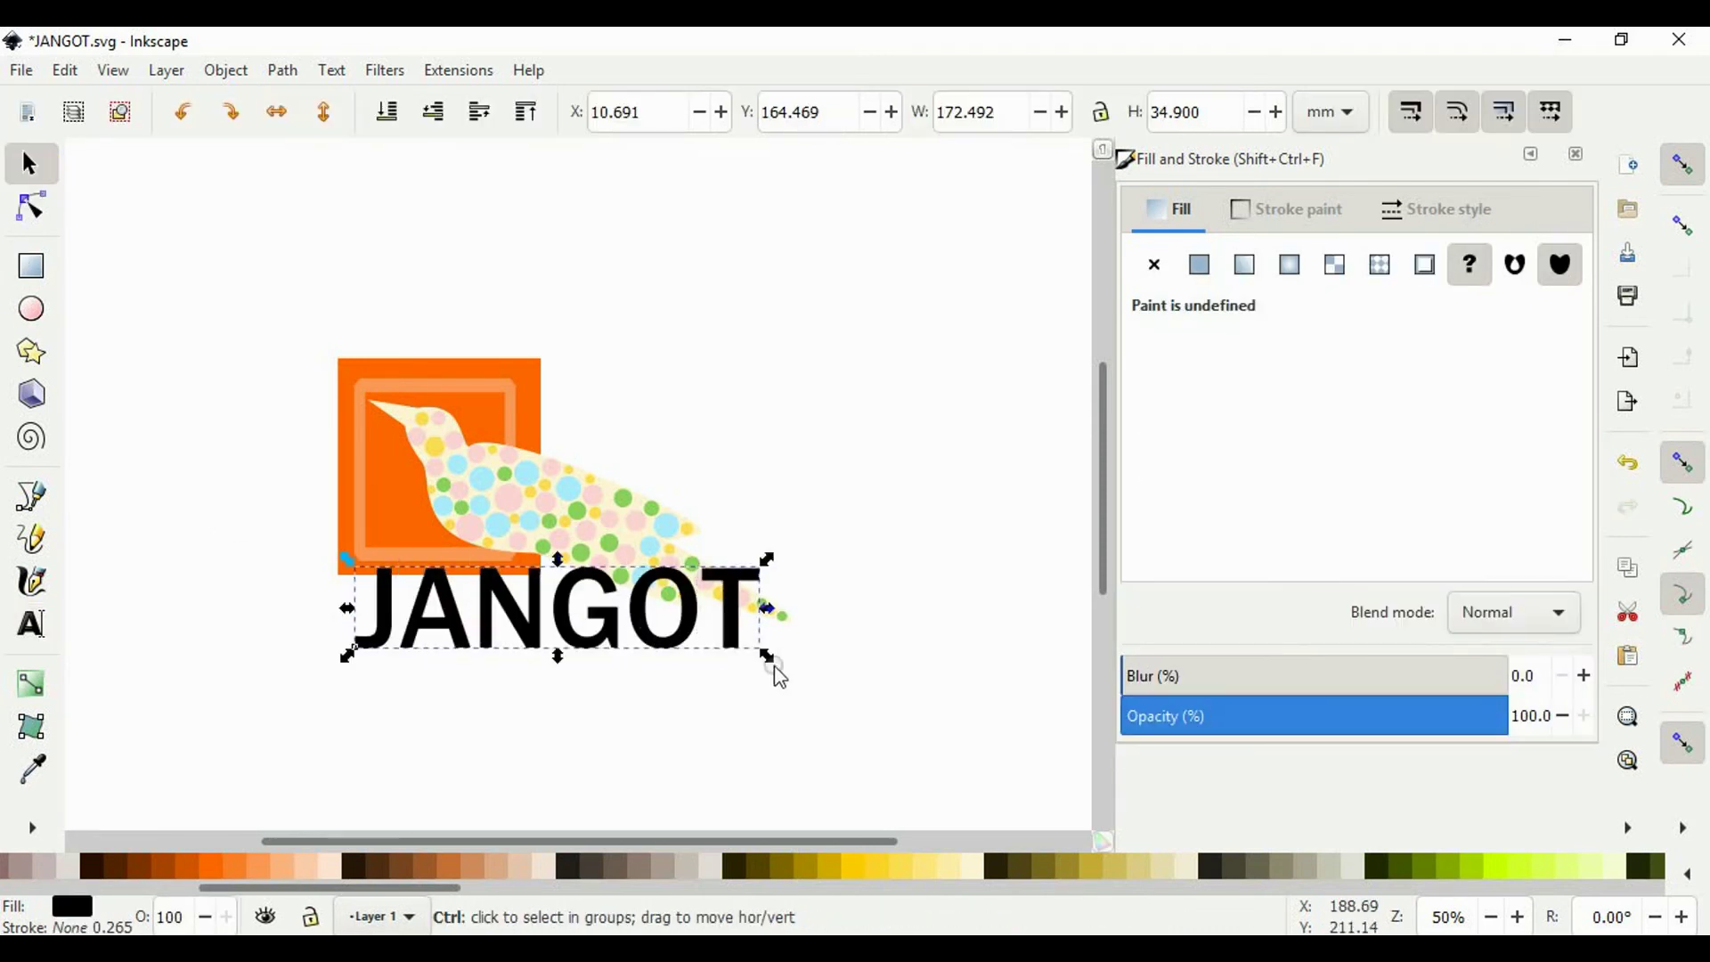
# Step: Scale the JANGOT text down to about 111 mm wide and close Fill and Stroke
pyautogui.moveTo(770, 657); pyautogui.dragTo(689, 636)
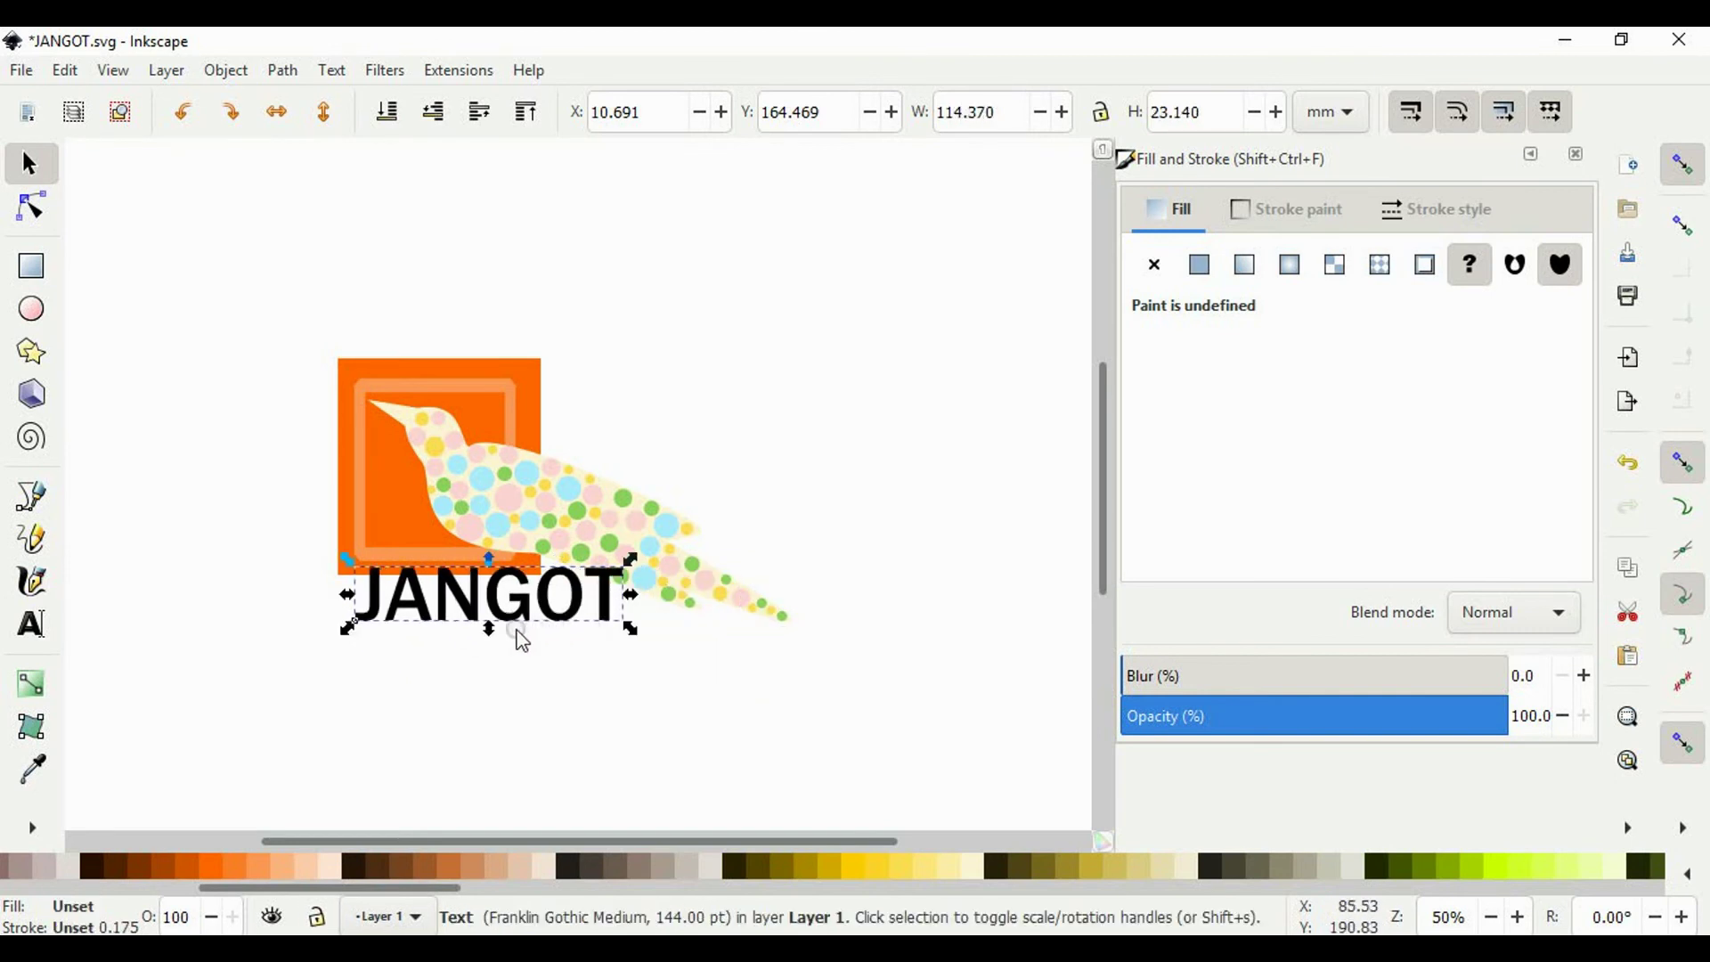
pyautogui.moveTo(488, 626); pyautogui.dragTo(494, 614)
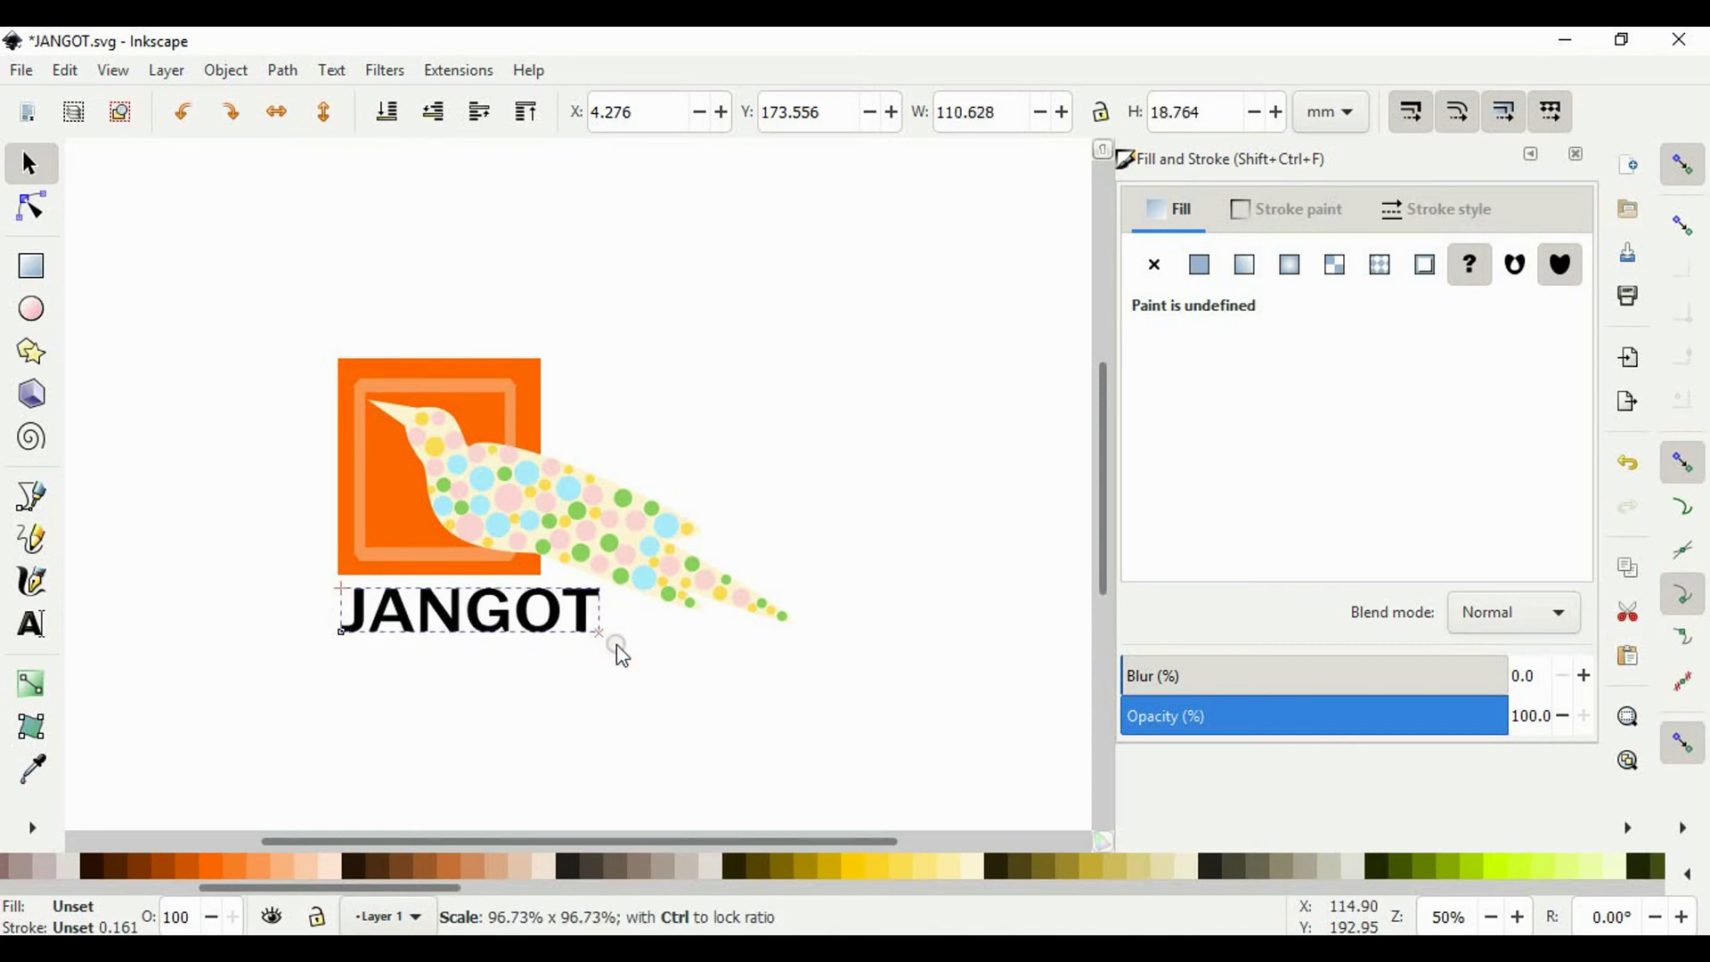
pyautogui.moveTo(630, 656); pyautogui.dragTo(618, 652)
pyautogui.click(668, 704)
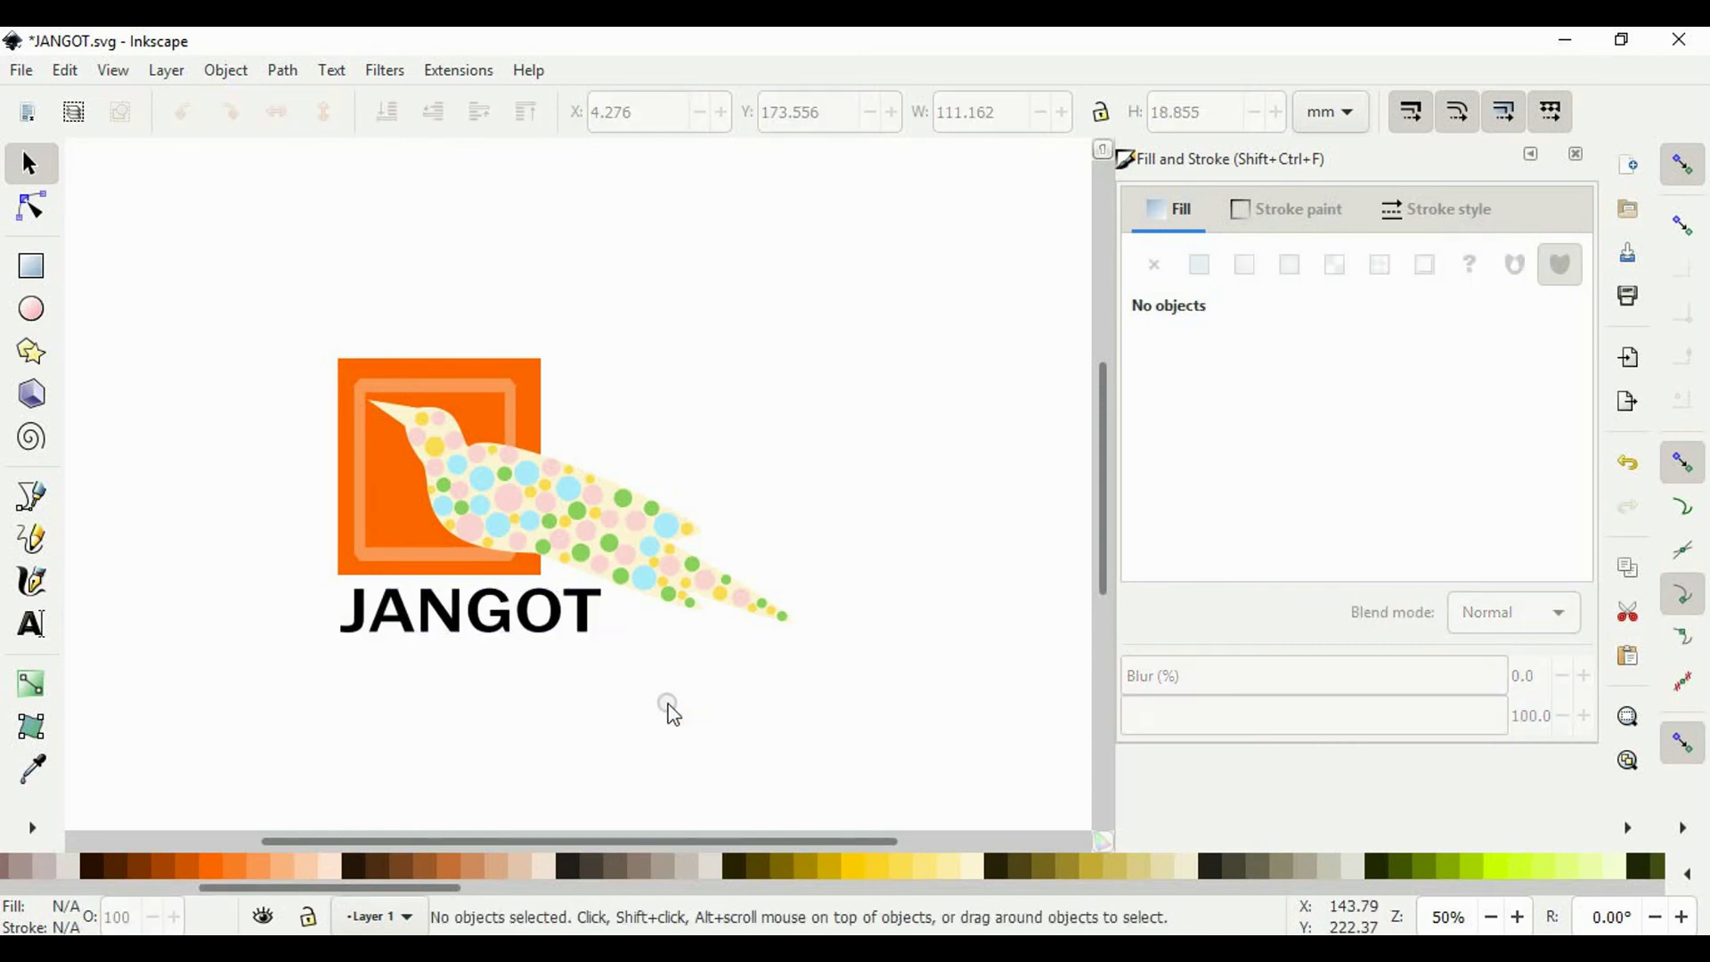
pyautogui.click(1576, 154)
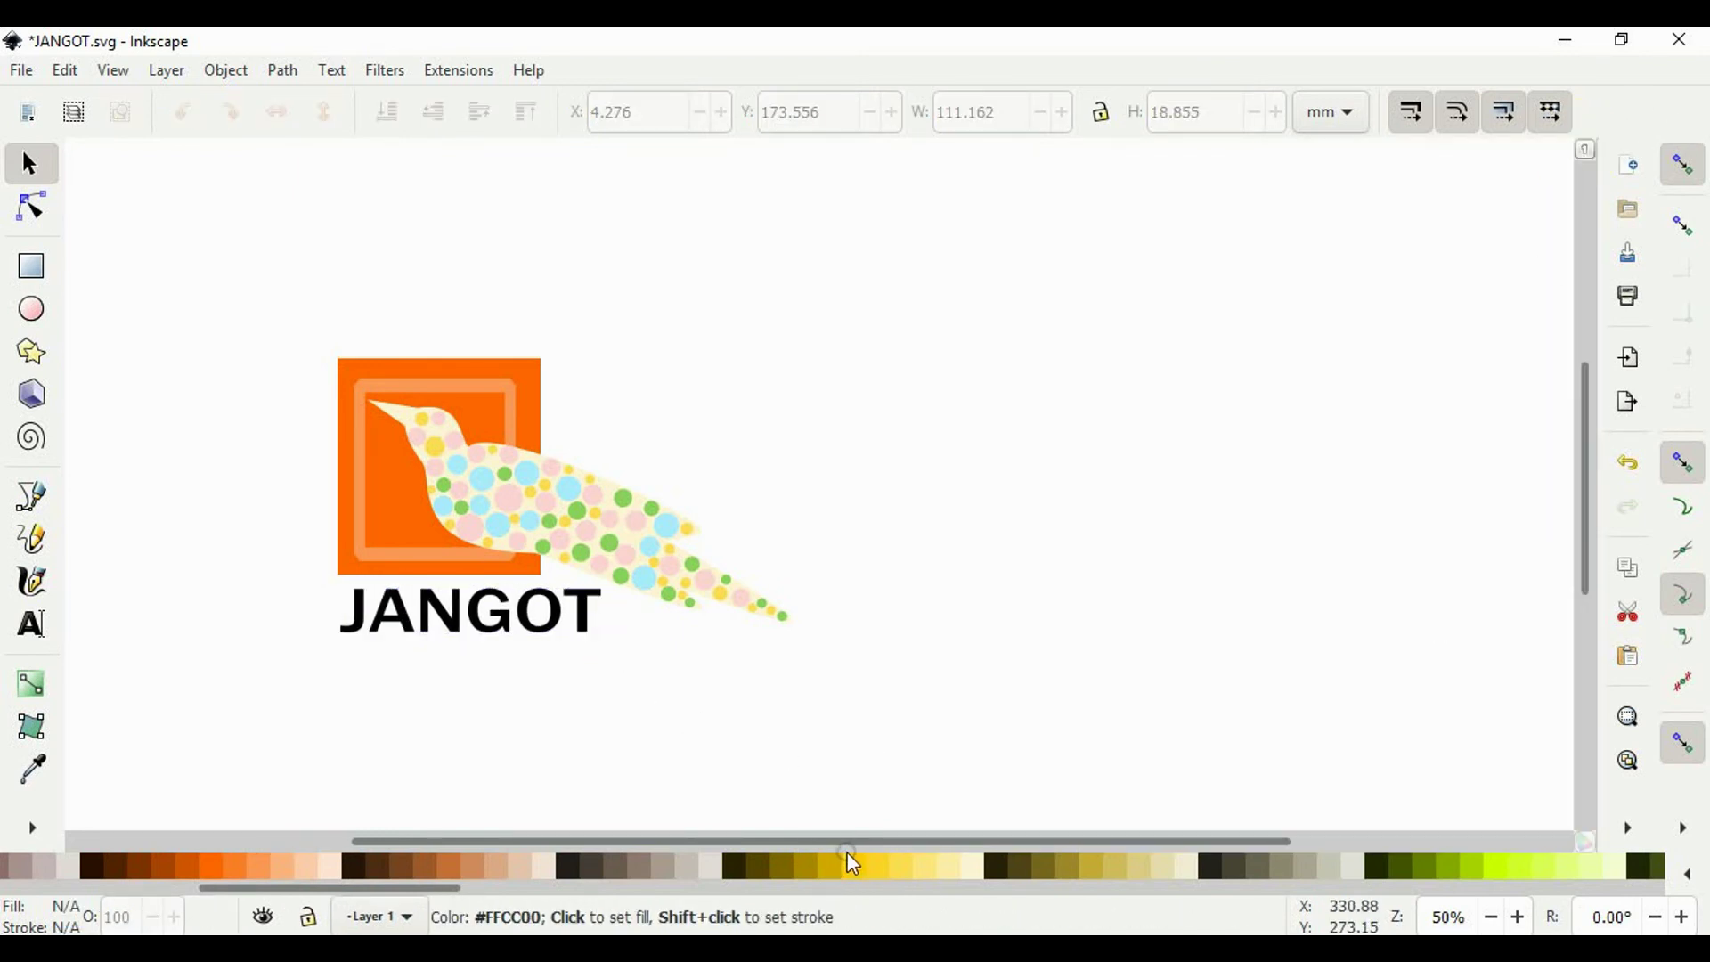
# Step: Edit the bird's nodes and shift its beak tip node
pyautogui.moveTo(851, 841); pyautogui.dragTo(675, 839)
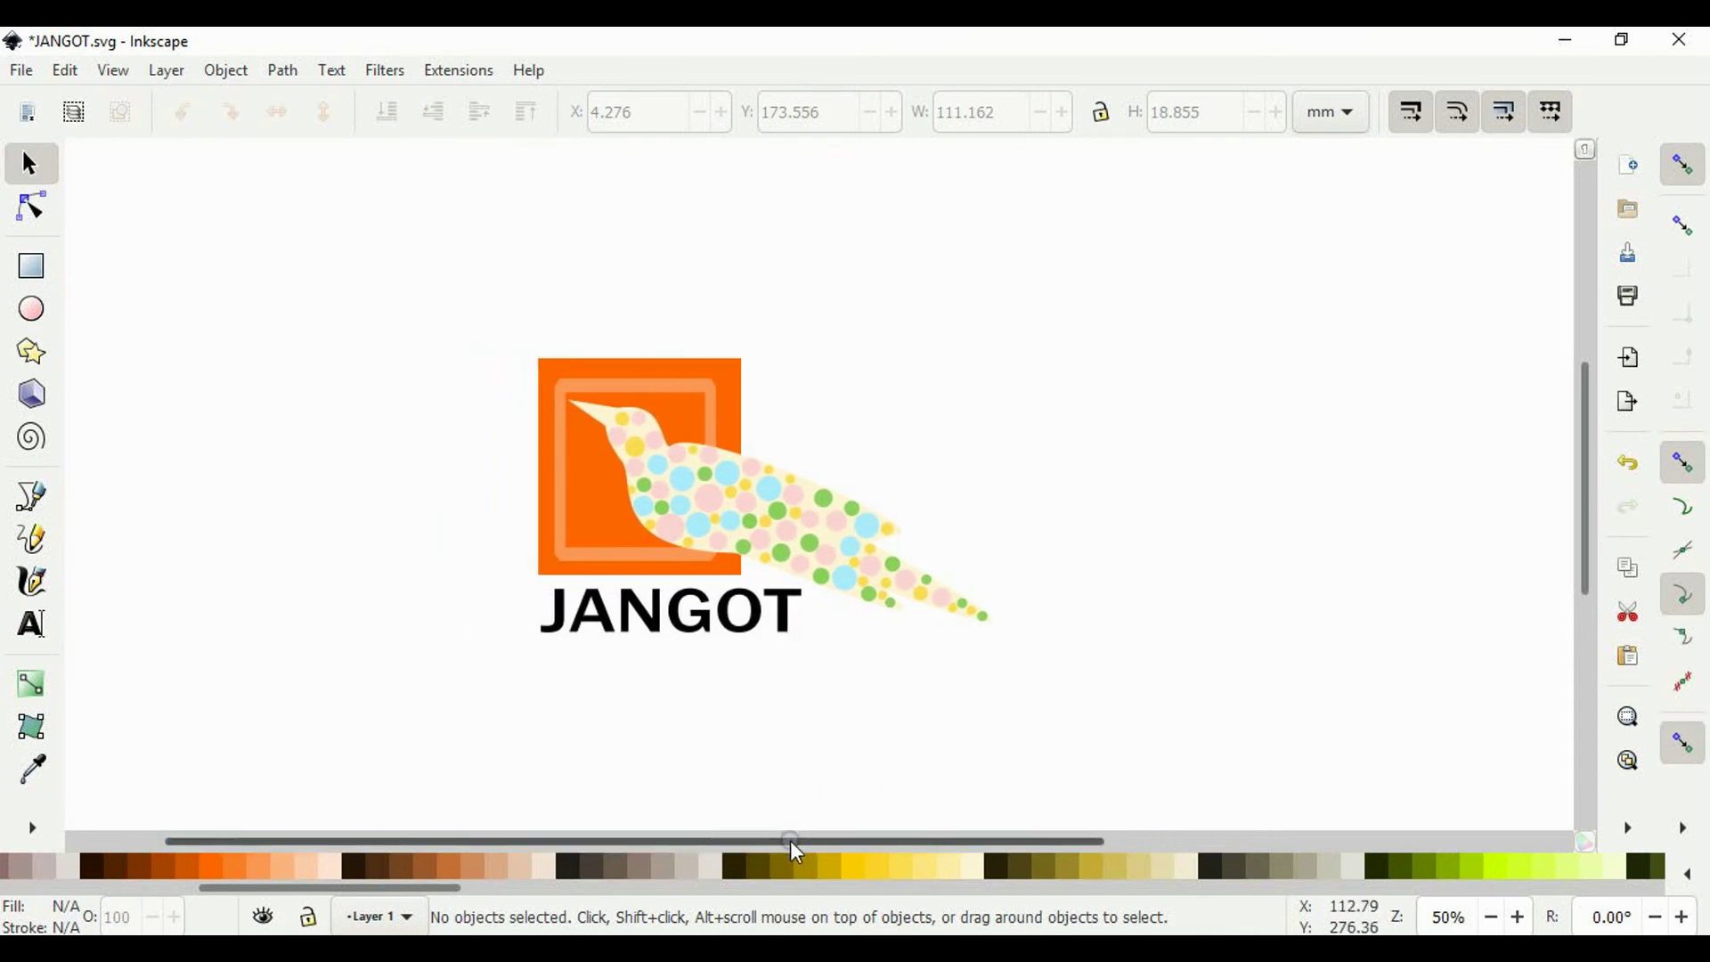
pyautogui.moveTo(789, 840); pyautogui.dragTo(757, 840)
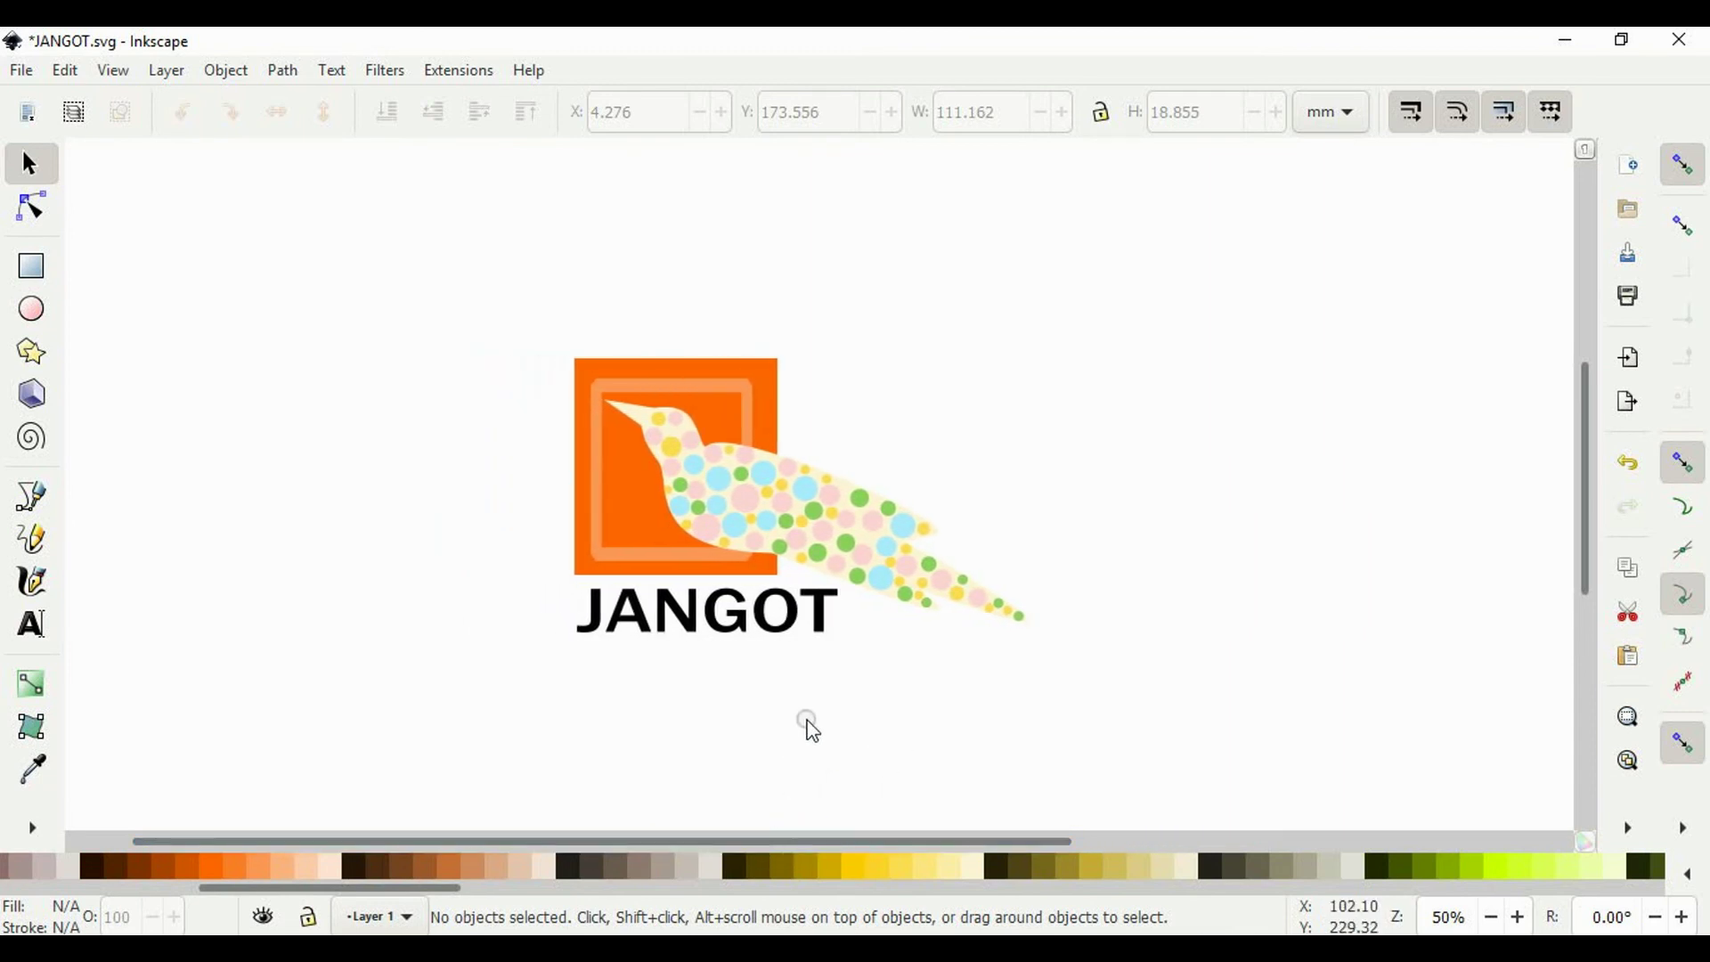
pyautogui.doubleClick(621, 416)
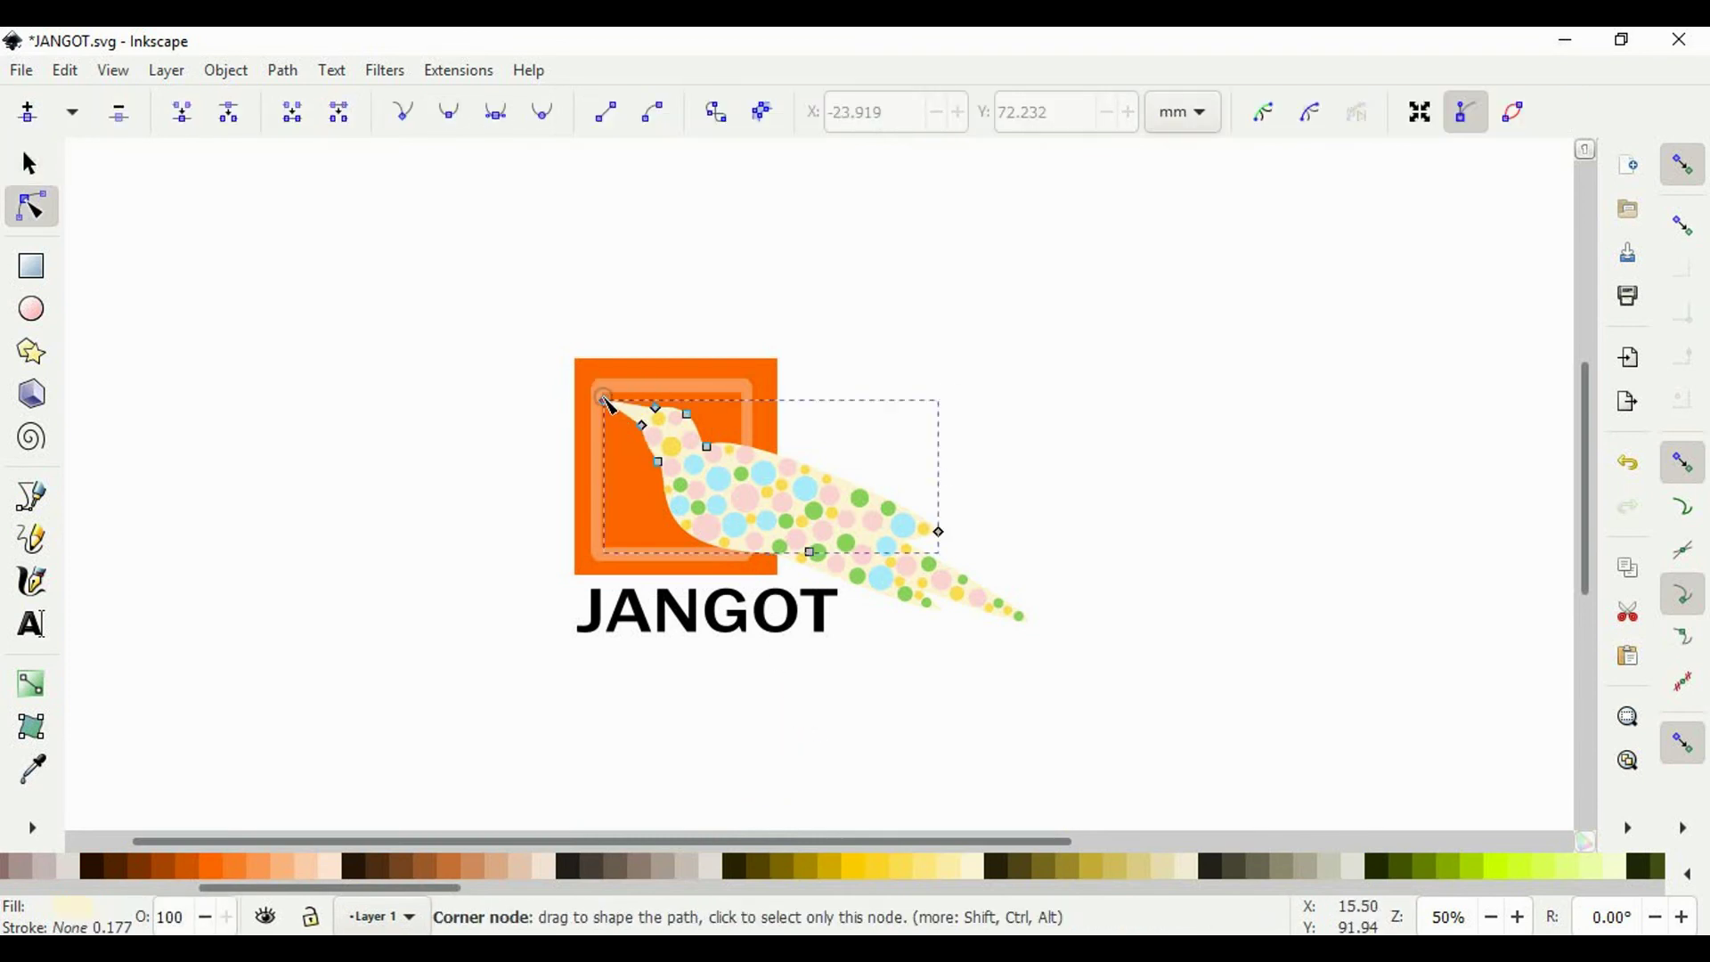
pyautogui.moveTo(613, 397); pyautogui.dragTo(621, 419)
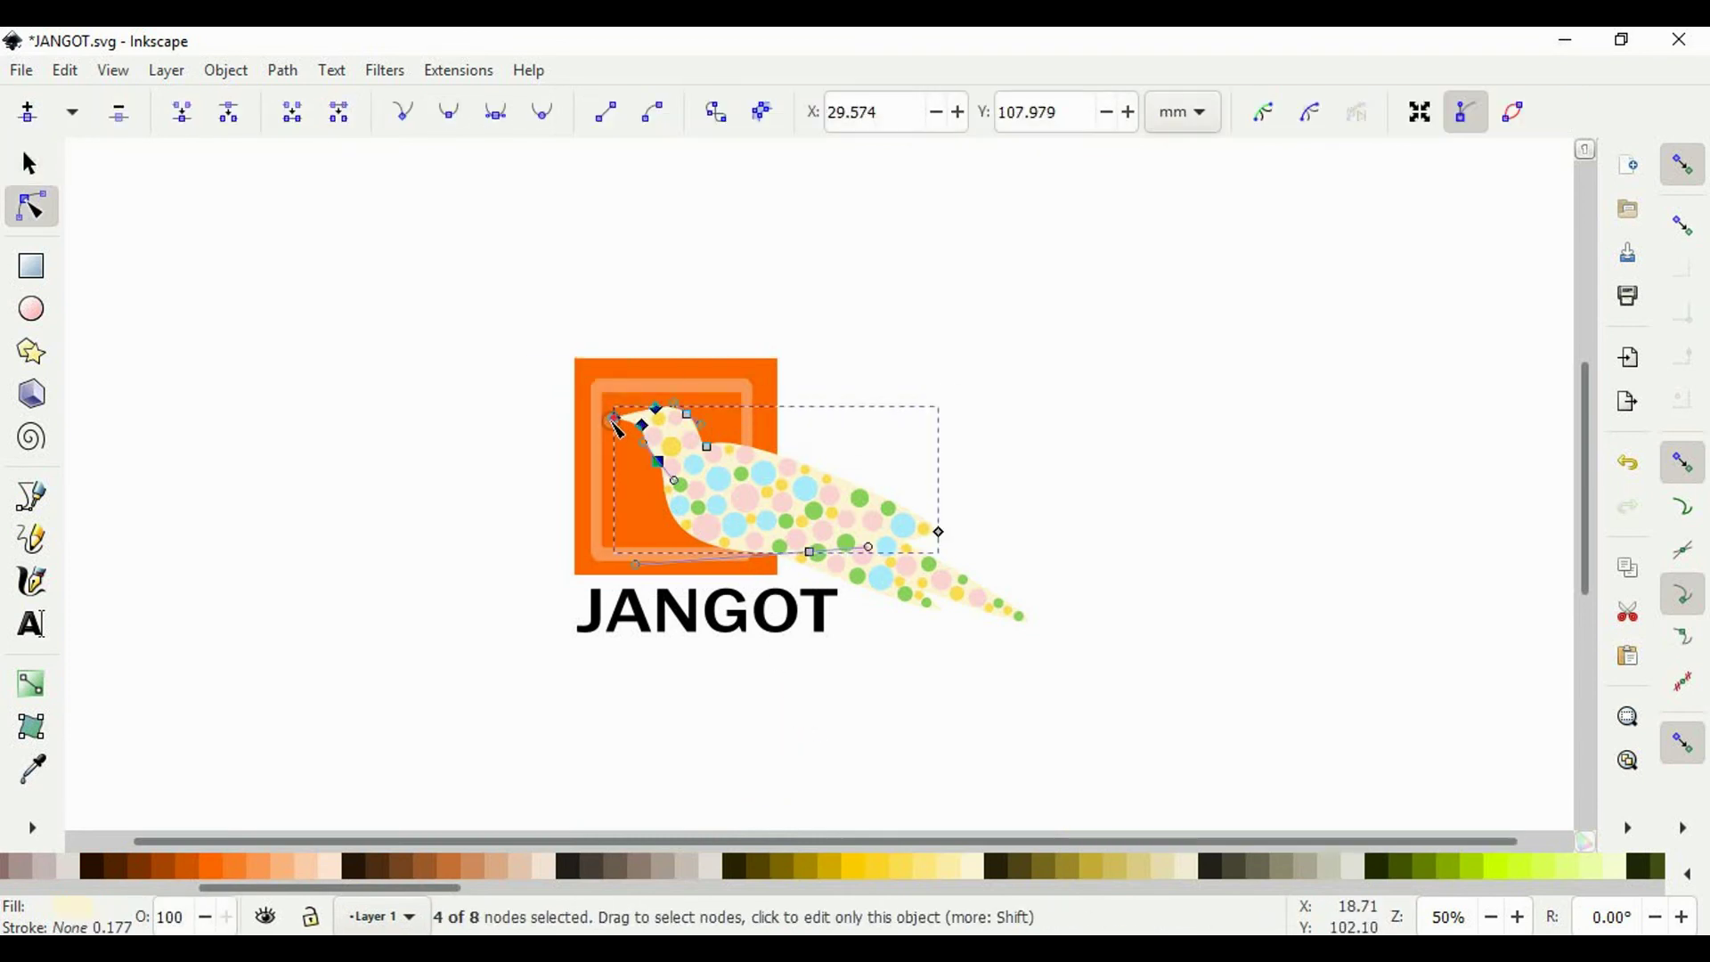
pyautogui.click(29, 163)
pyautogui.click(239, 324)
# Step: Pull the beak tip up-left toward the frame corner, widening the bird to 142.7 mm
pyautogui.keyDown('ctrl'); pyautogui.scroll(3, 652, 421); pyautogui.keyUp('ctrl')
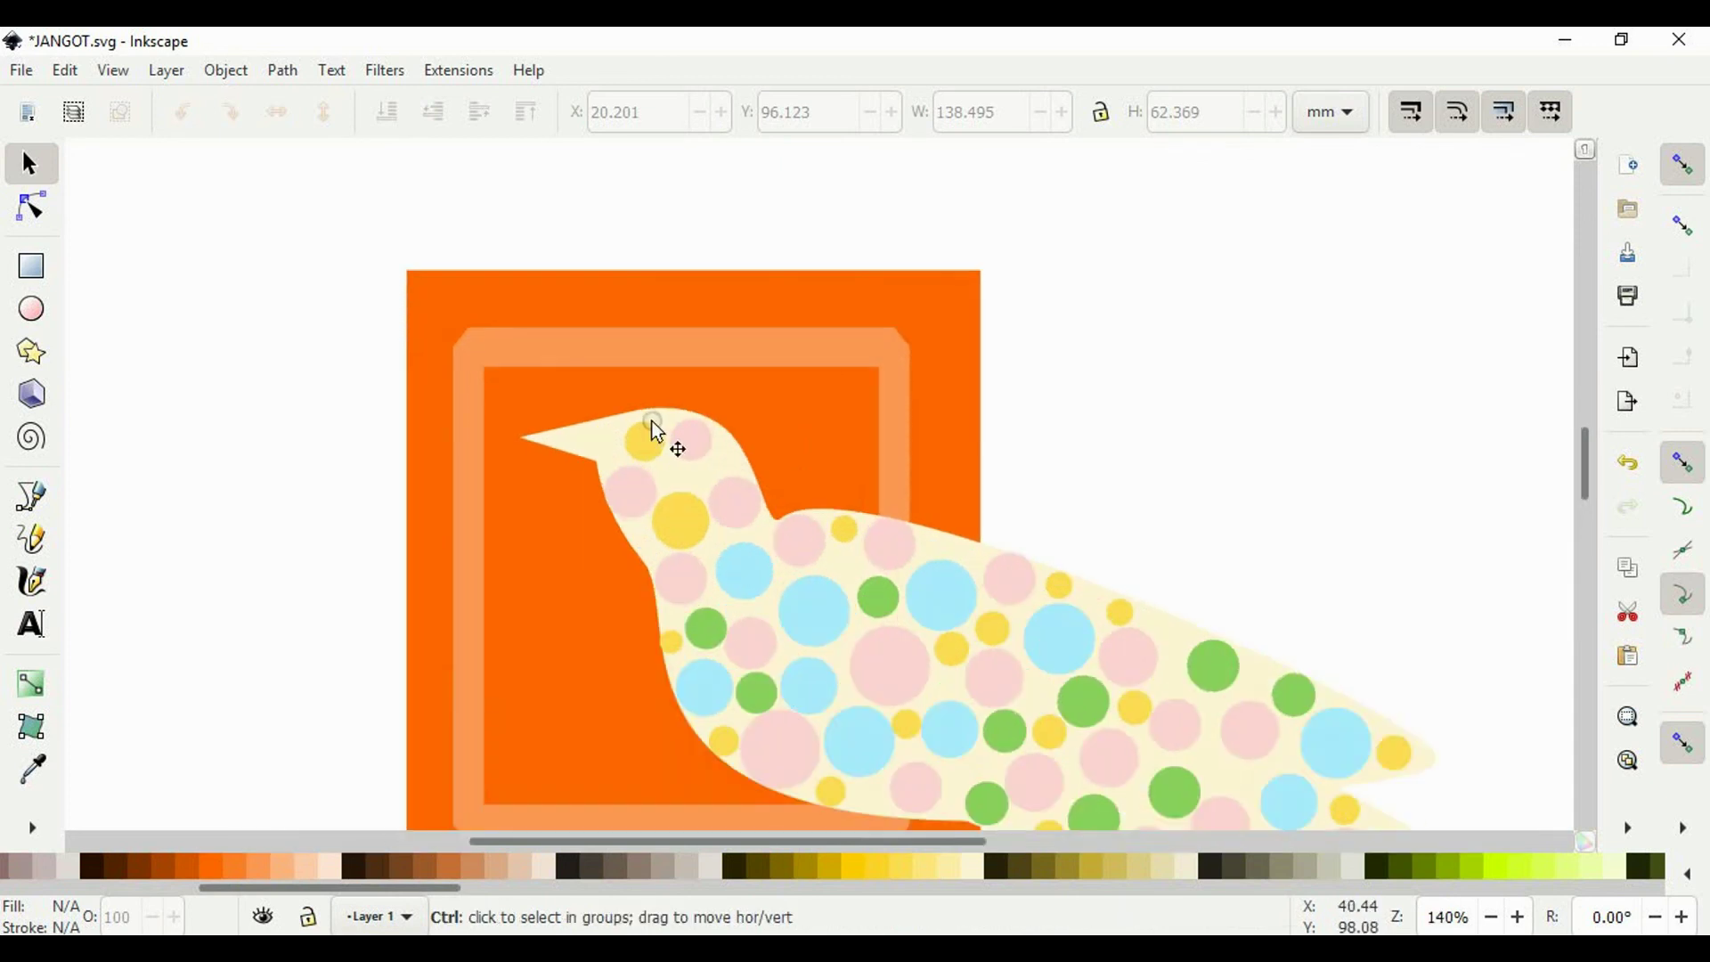
pyautogui.doubleClick(535, 442)
pyautogui.moveTo(520, 438); pyautogui.dragTo(496, 403)
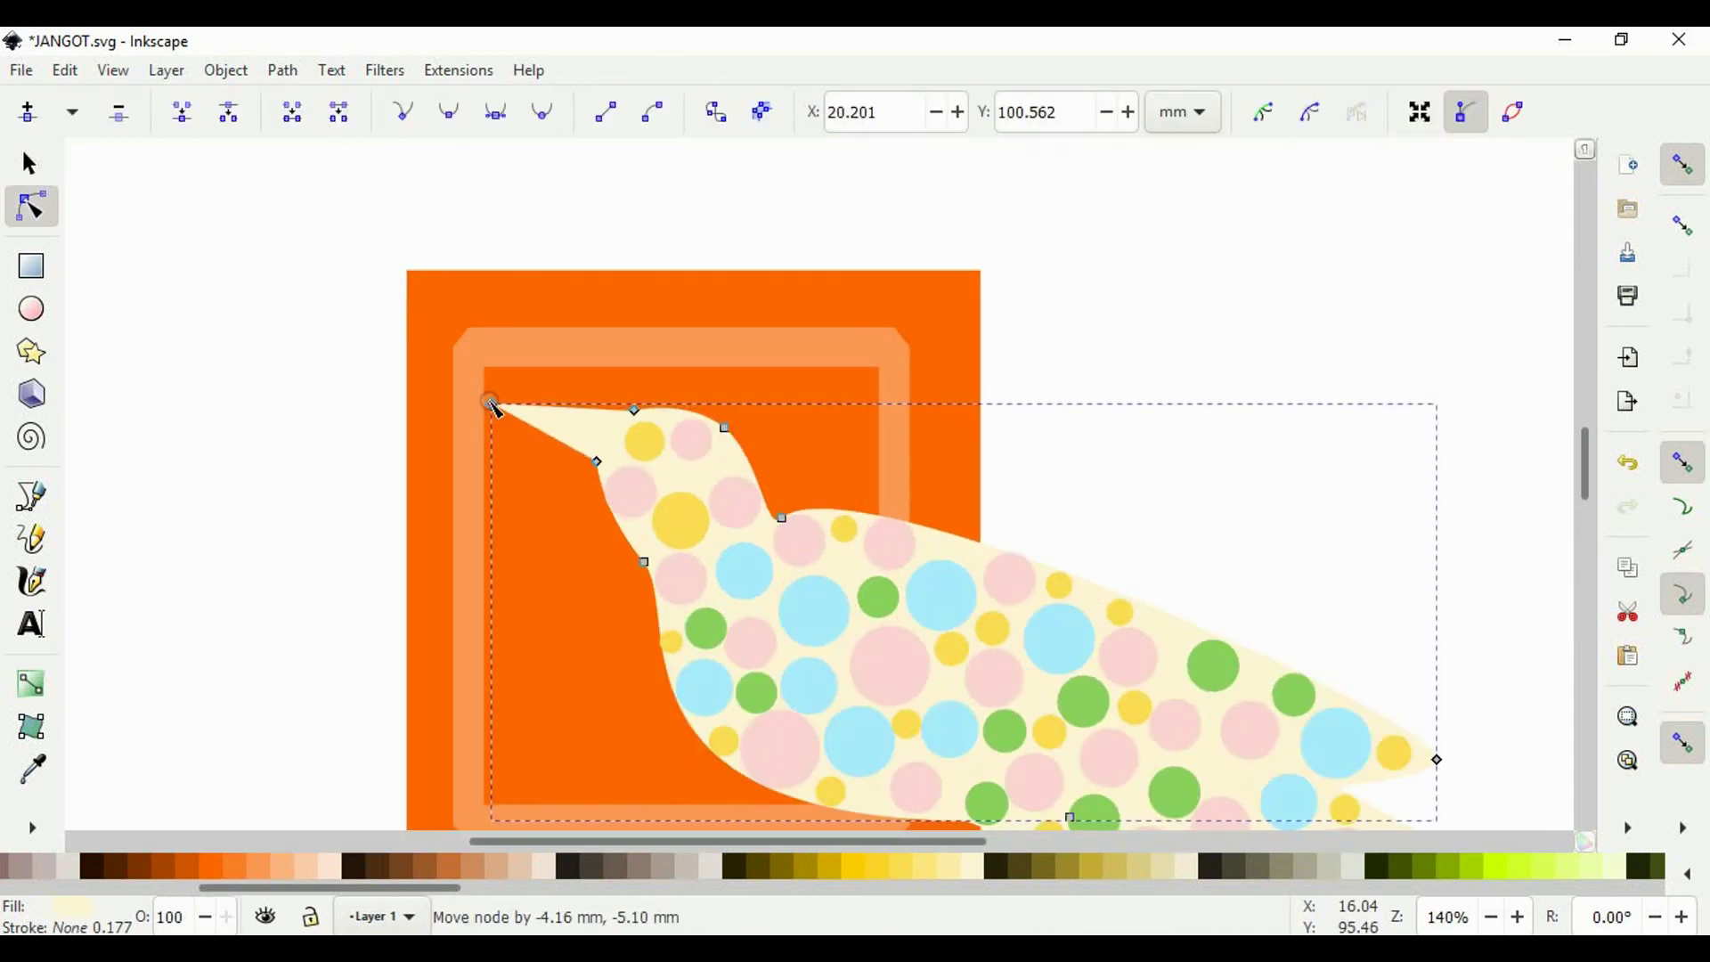
pyautogui.click(29, 164)
pyautogui.click(181, 356)
pyautogui.keyDown('ctrl'); pyautogui.scroll(-3, 294, 500); pyautogui.keyUp('ctrl')
pyautogui.keyDown('ctrl'); pyautogui.scroll(2, 431, 719); pyautogui.keyUp('ctrl')
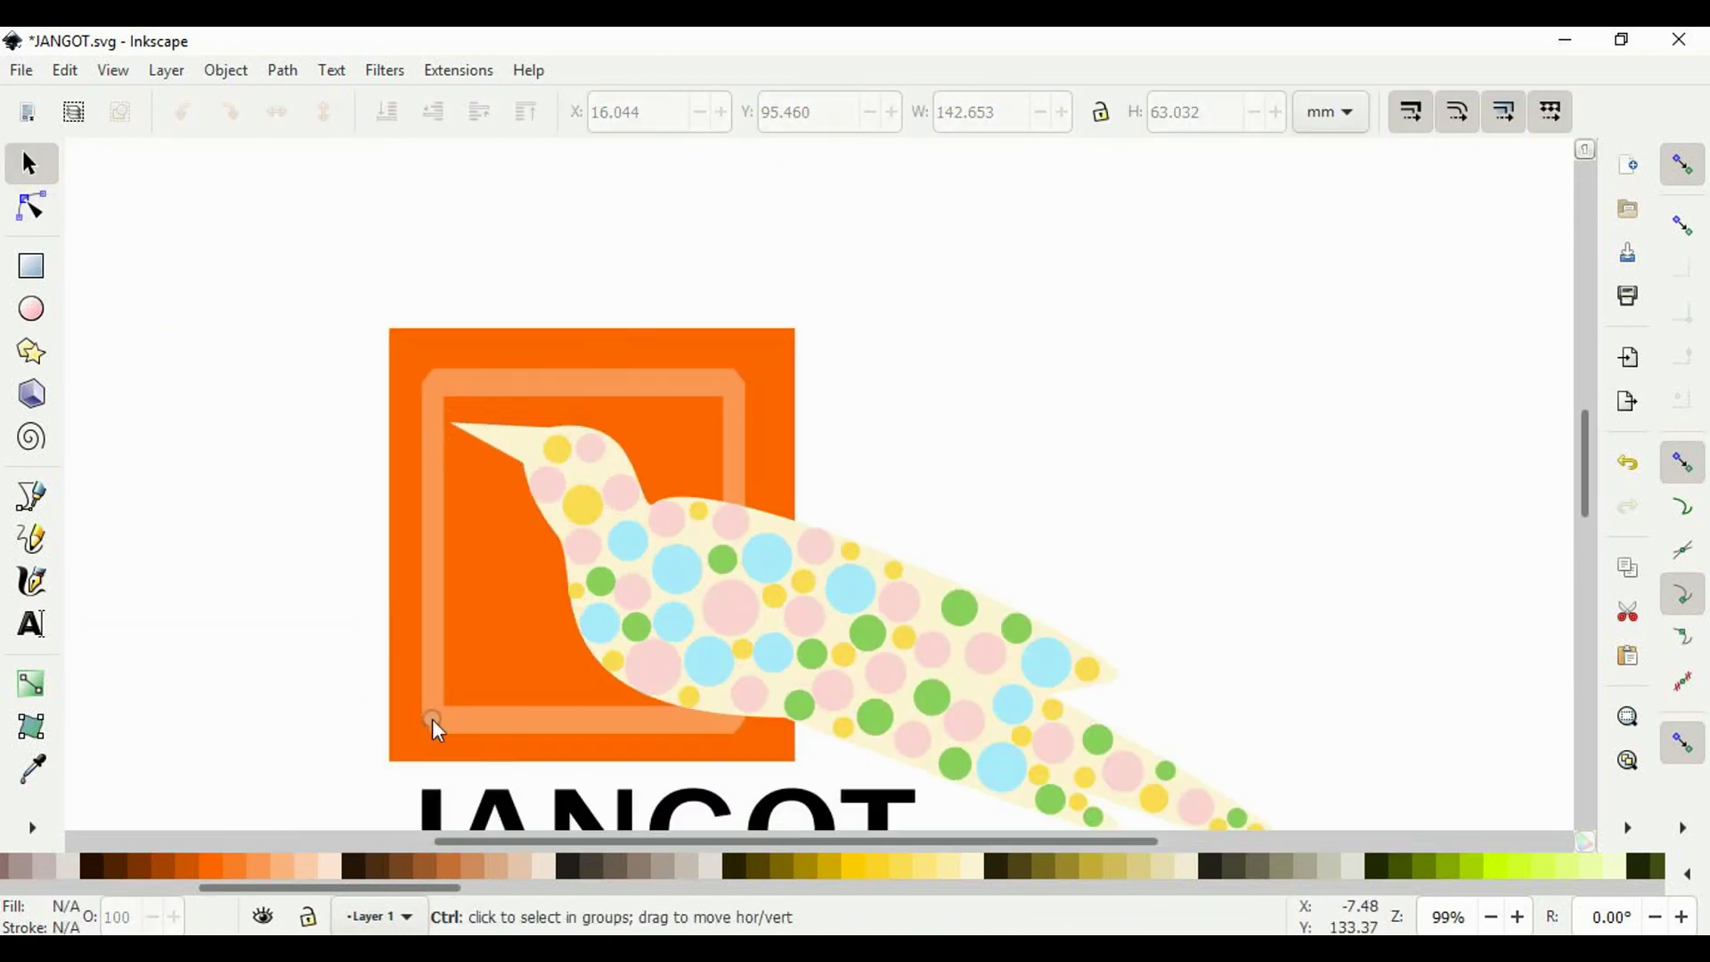
pyautogui.moveTo(528, 838); pyautogui.dragTo(477, 770)
pyautogui.keyDown('ctrl'); pyautogui.scroll(-1, 474, 623); pyautogui.keyUp('ctrl')
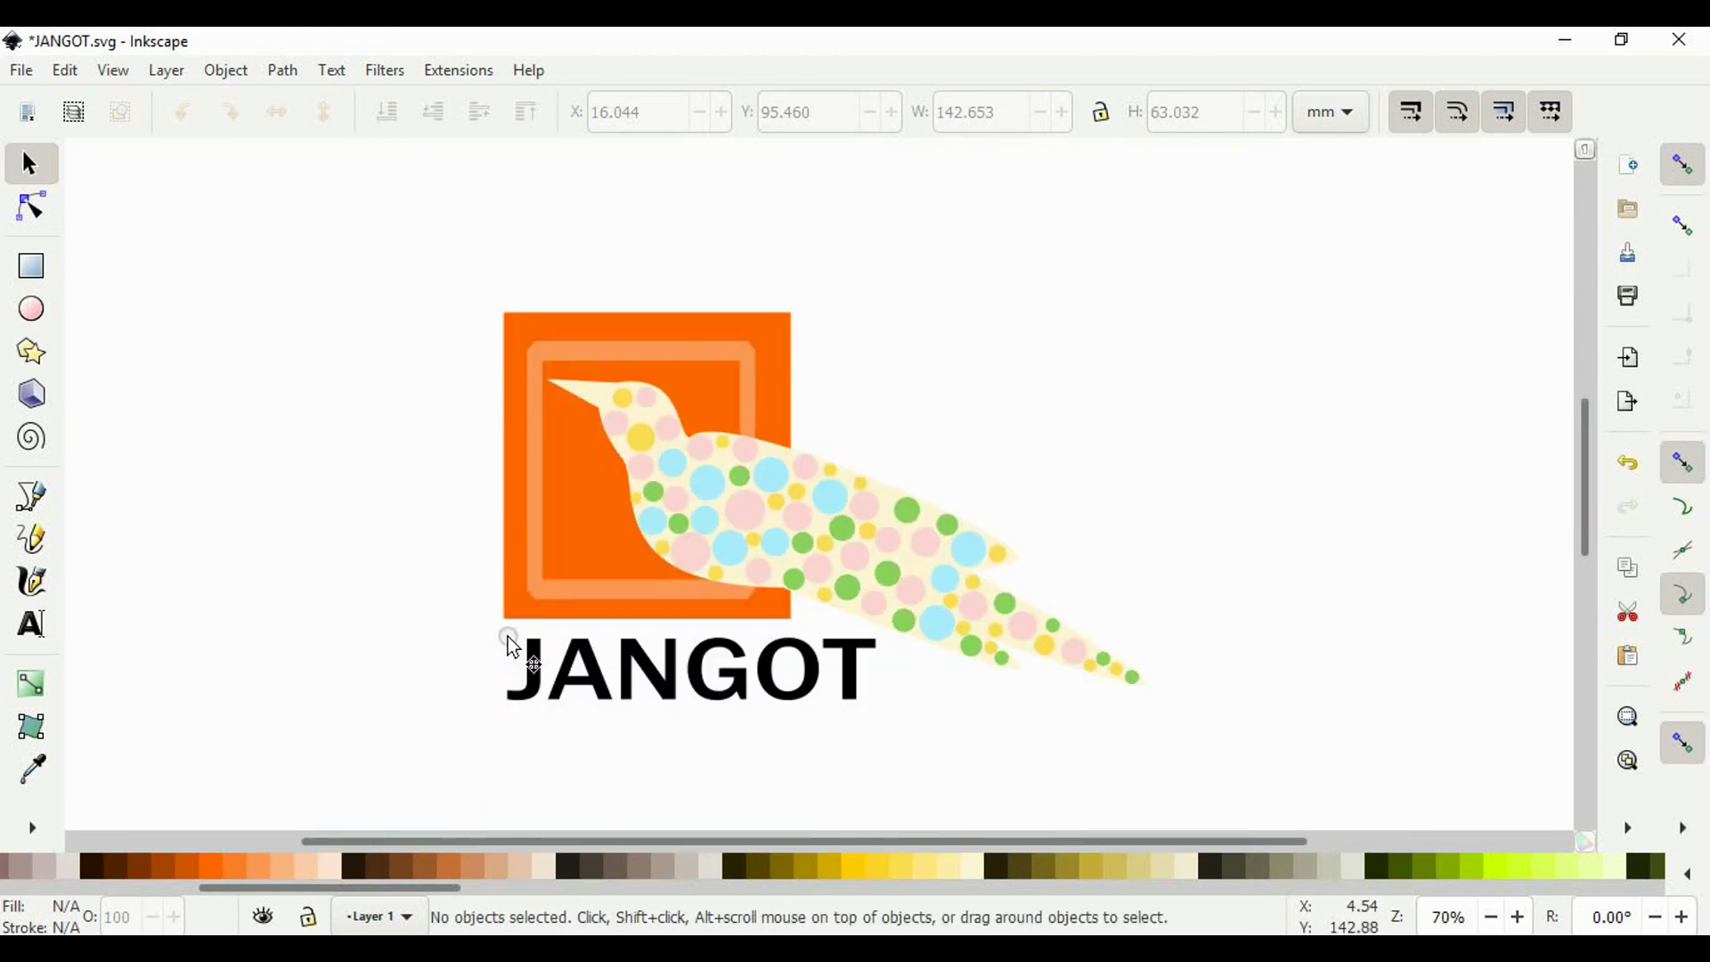
pyautogui.press('shift')
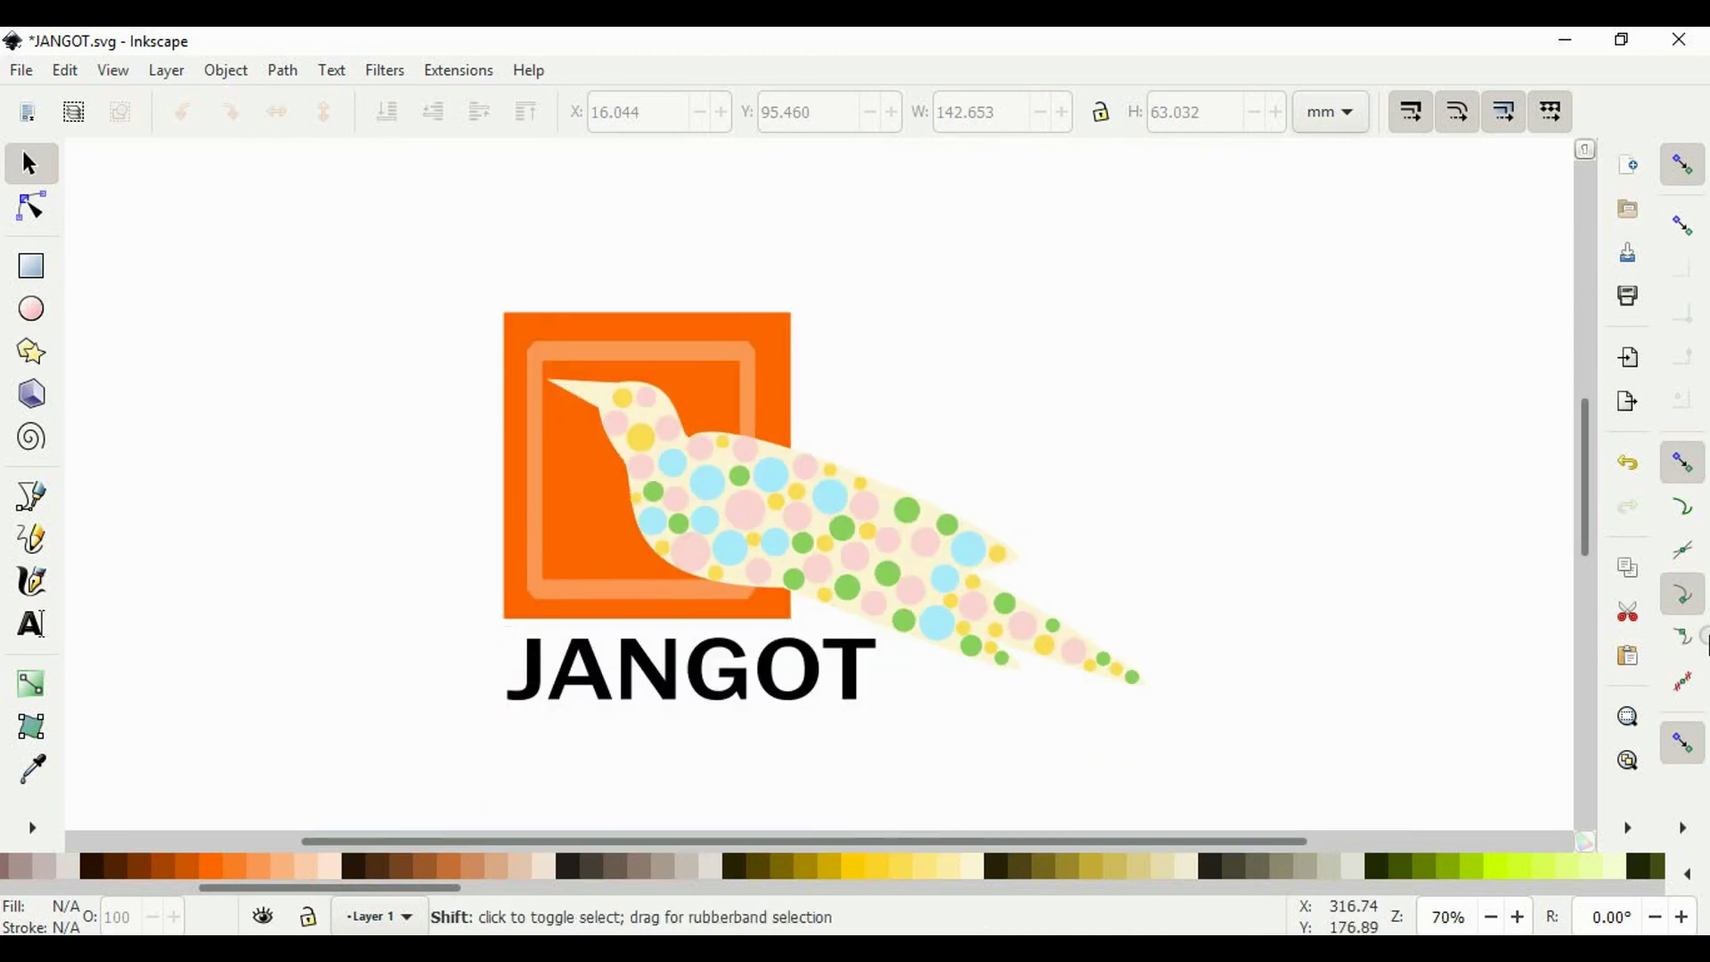
pyautogui.press('ctrl')
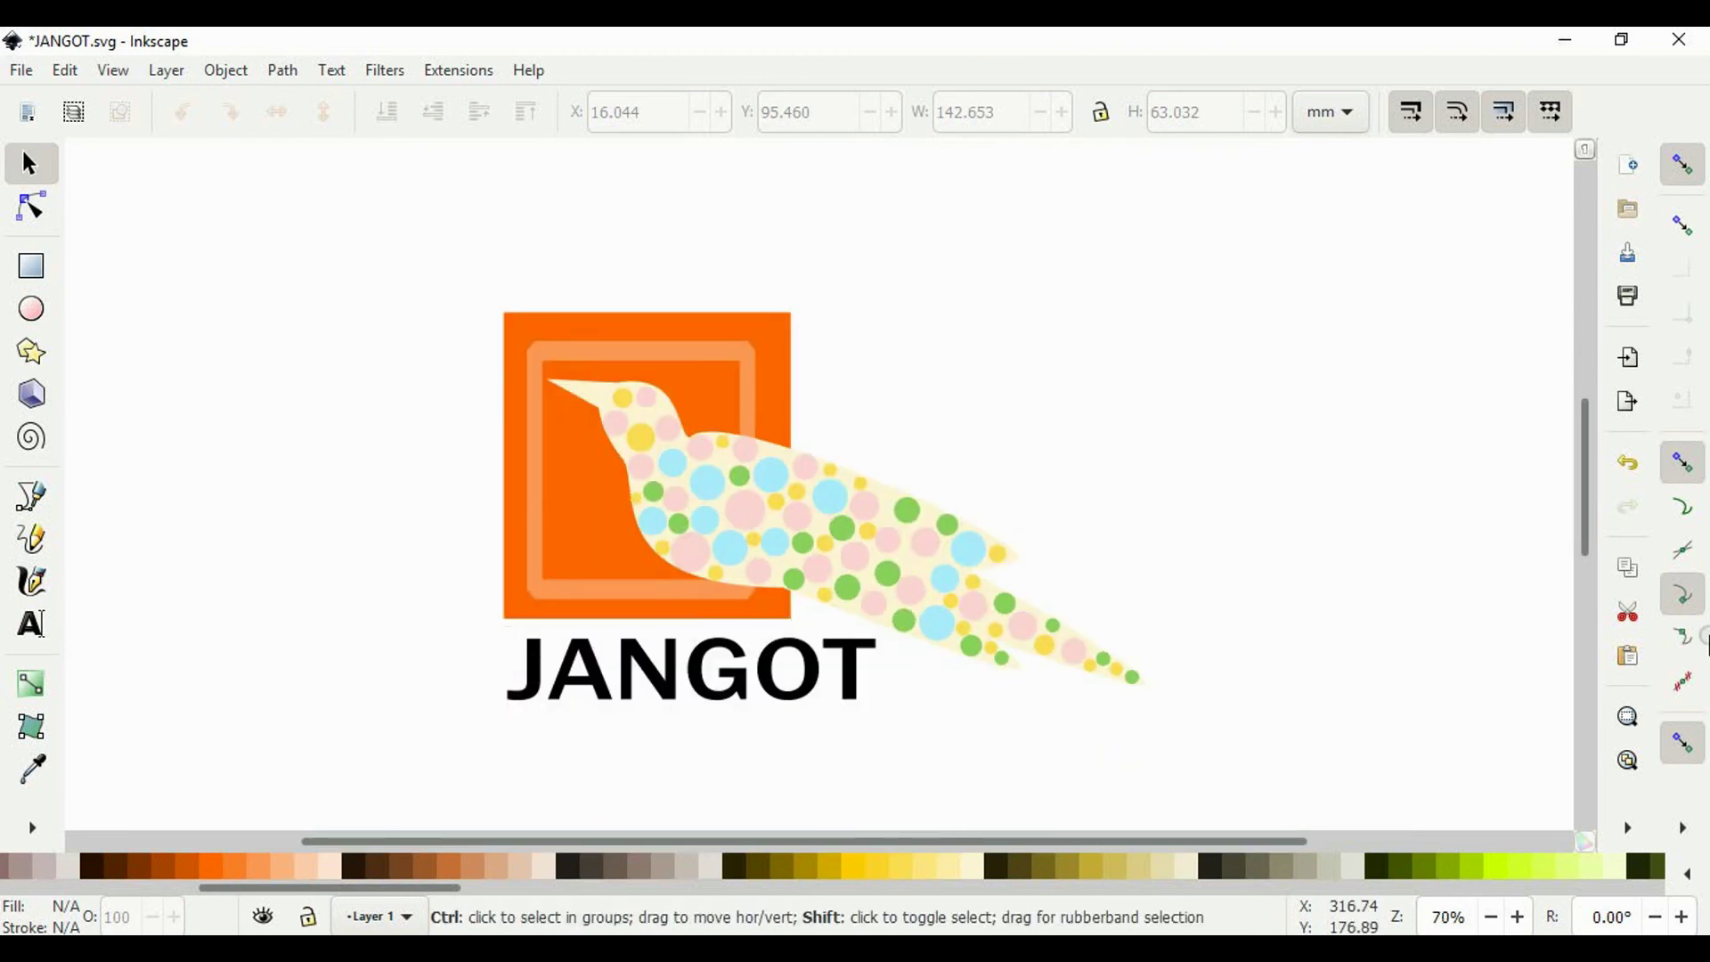